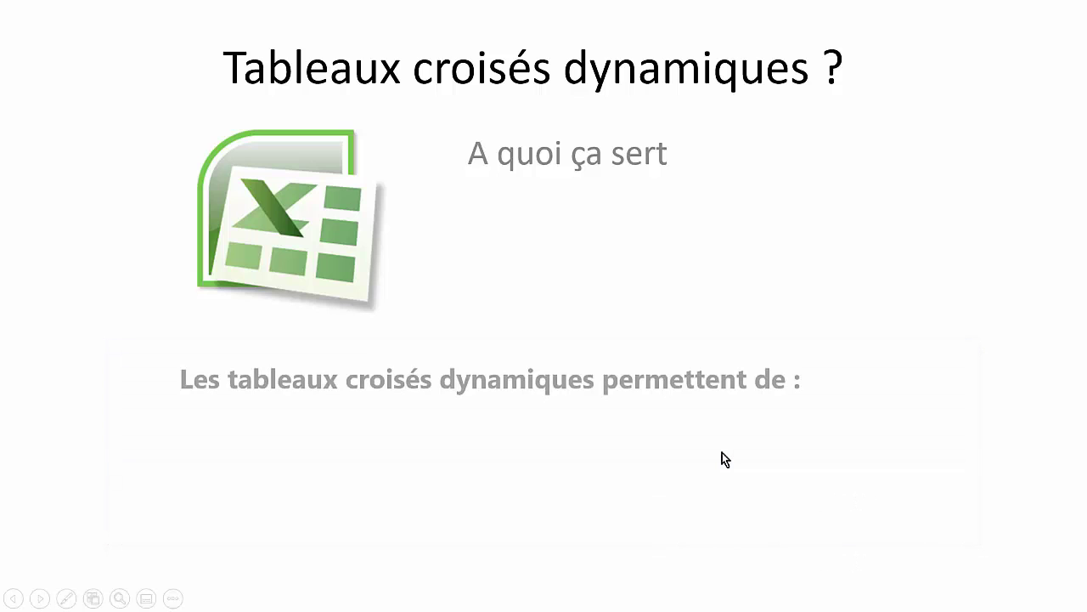
# Step: Reveal the bullet 'Synthétiser une plage de donnée très importante' on the pivot tables slide
pyautogui.click(724, 459)
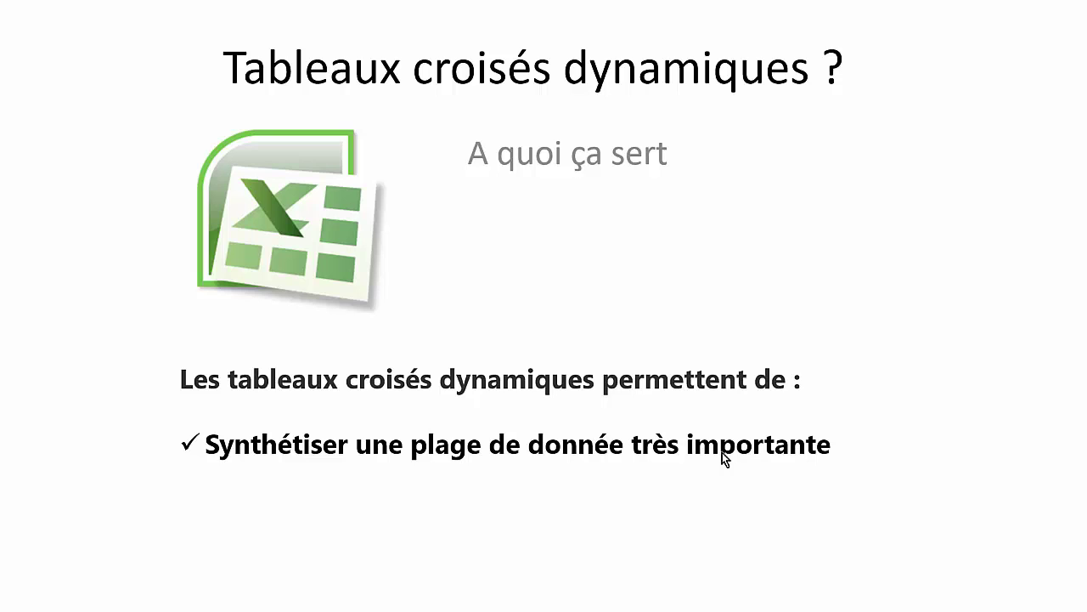
# Step: Show the 'analyser' and data-exploration bullets, then advance to the example slide
pyautogui.click(722, 451)
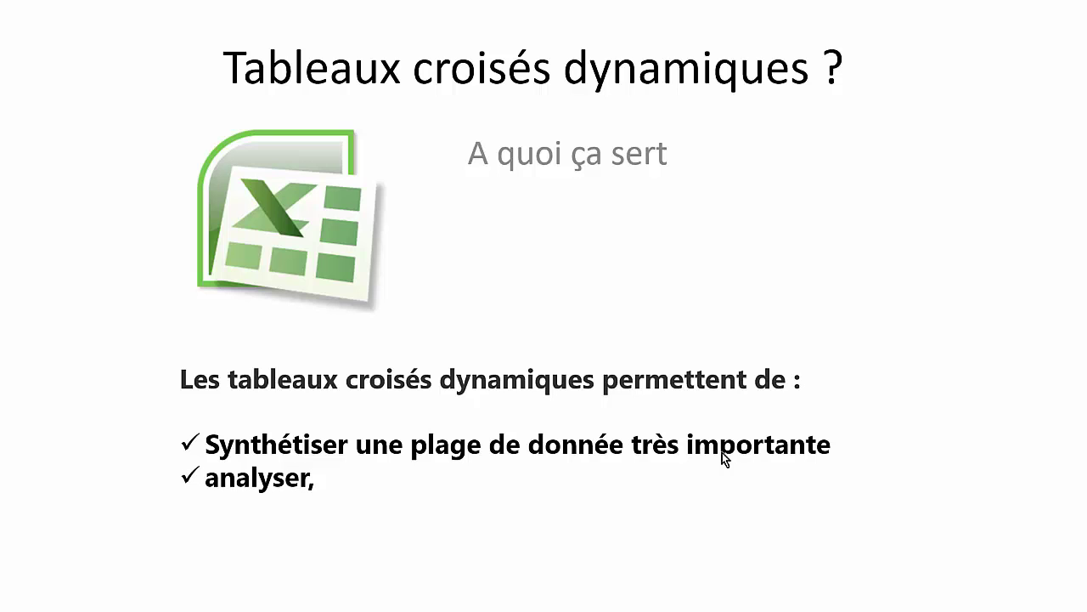
pyautogui.click(722, 452)
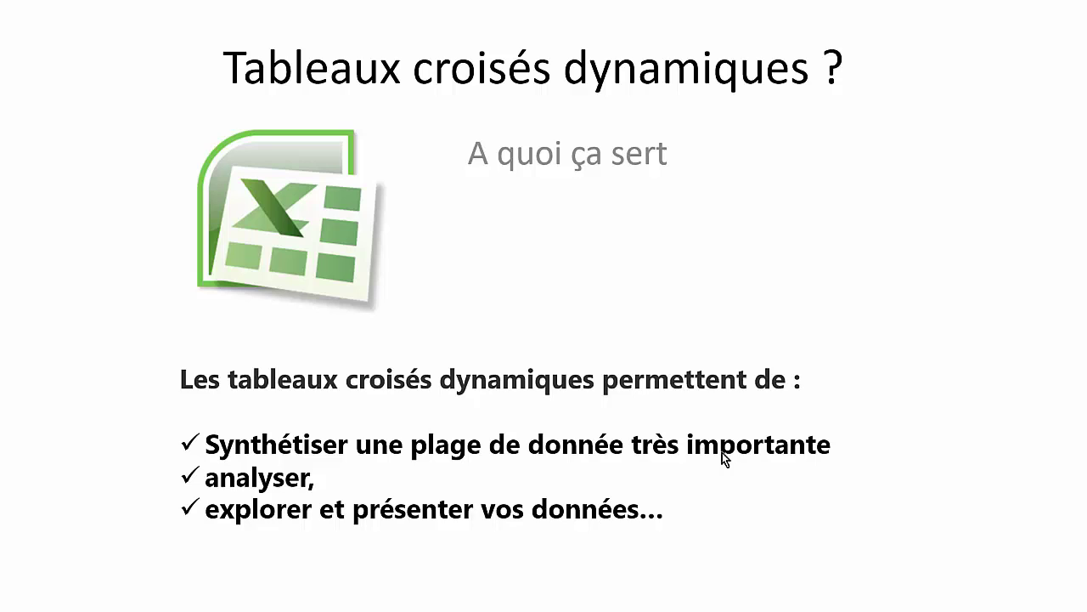
pyautogui.click(722, 452)
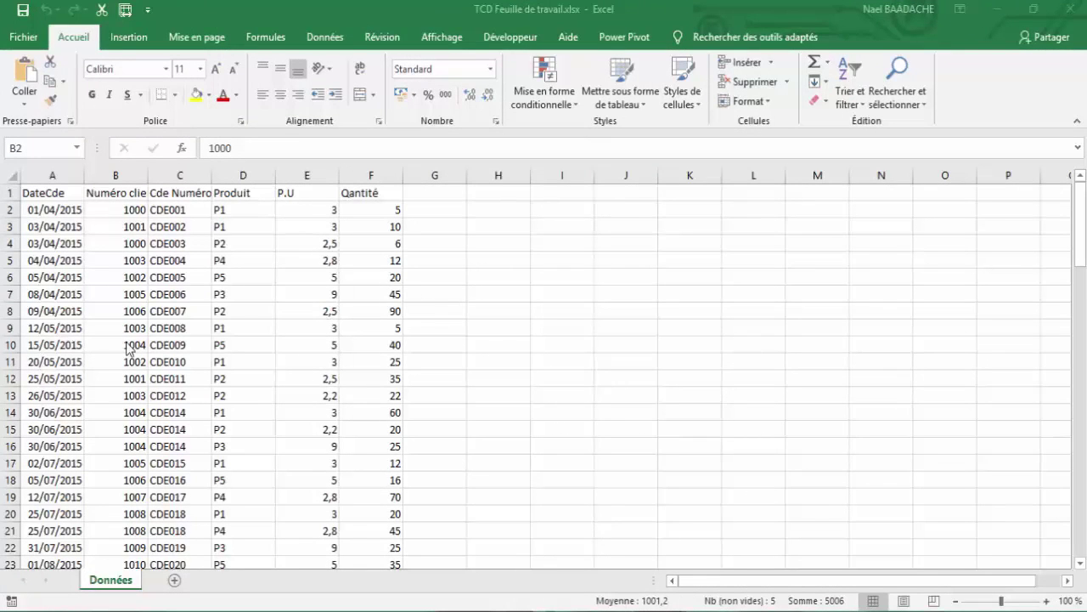
# Step: Select D12 and scroll down through the order data toward row 96 and back
pyautogui.click(239, 382)
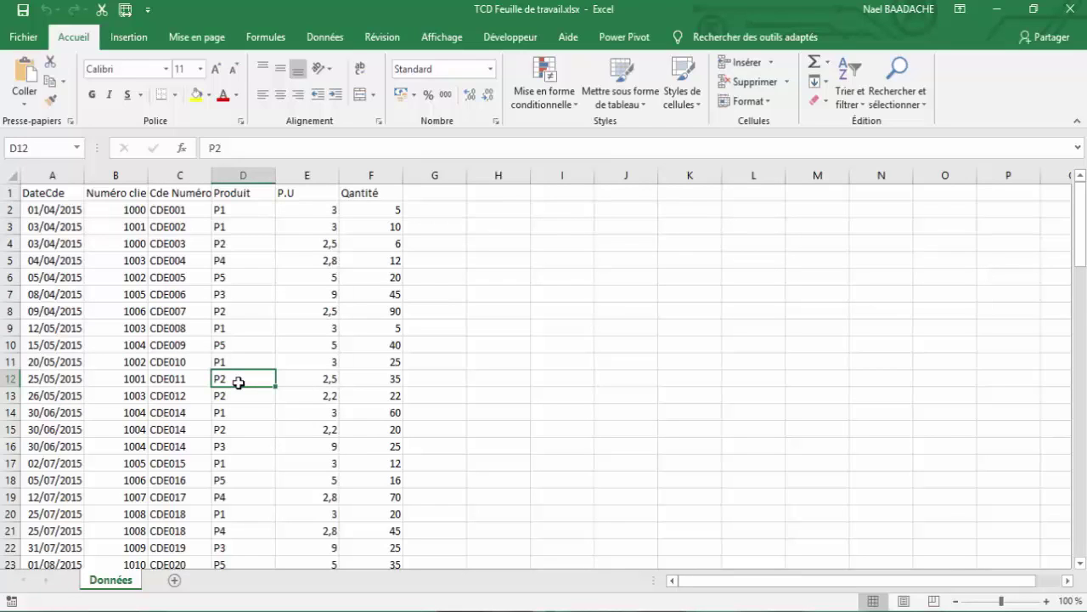
pyautogui.scroll(-1, 80, 413)
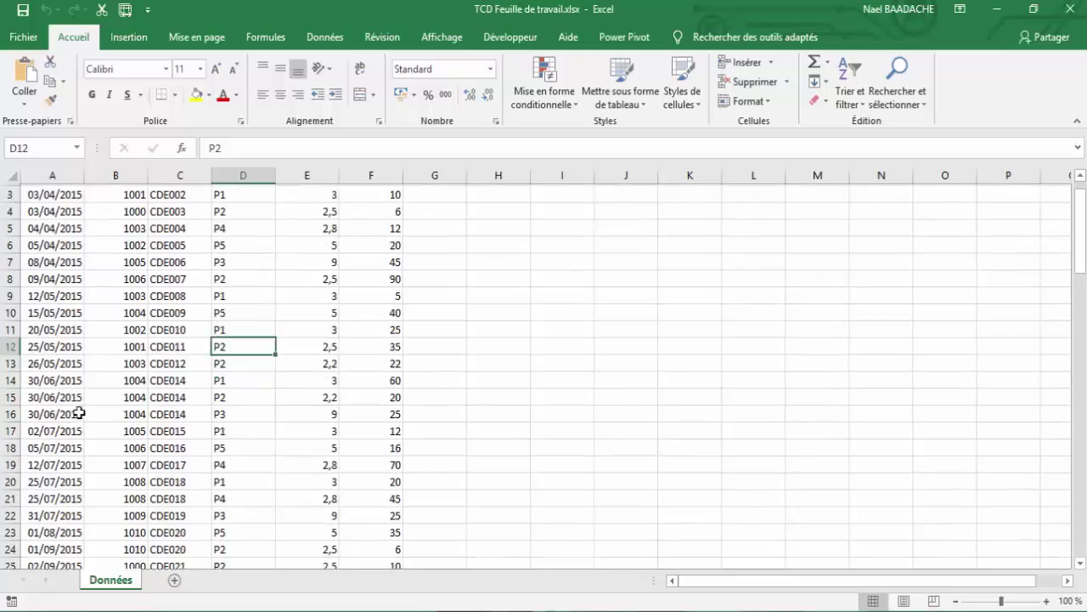
pyautogui.scroll(-3, 80, 413)
pyautogui.scroll(-4, 78, 418)
pyautogui.scroll(-3, 79, 417)
pyautogui.scroll(-5, 78, 418)
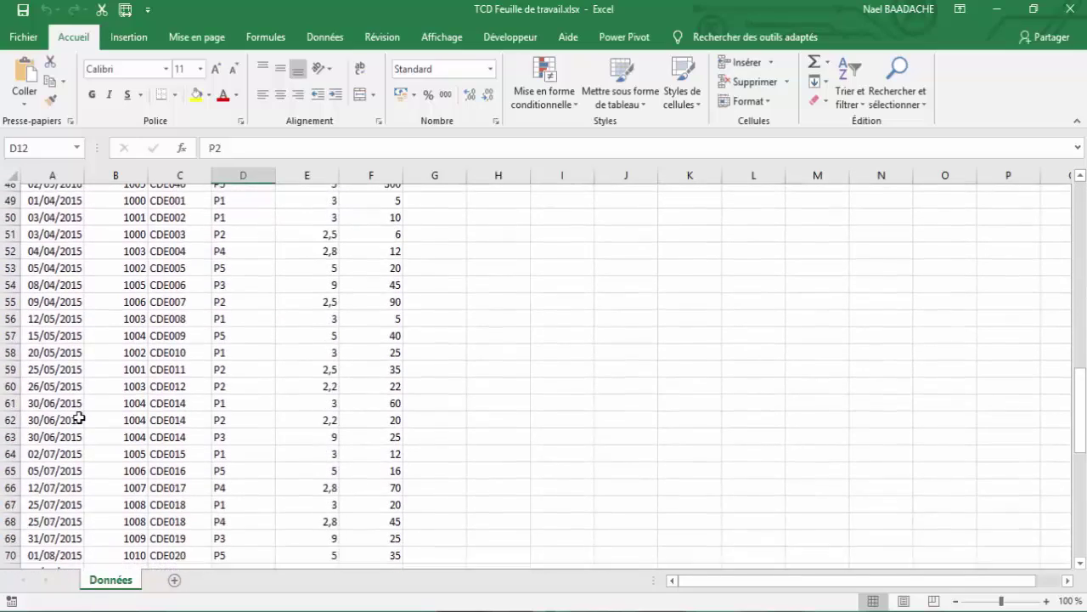
pyautogui.scroll(-3, 79, 418)
pyautogui.scroll(-5, 79, 416)
pyautogui.scroll(-6, 78, 416)
pyautogui.scroll(6, 78, 416)
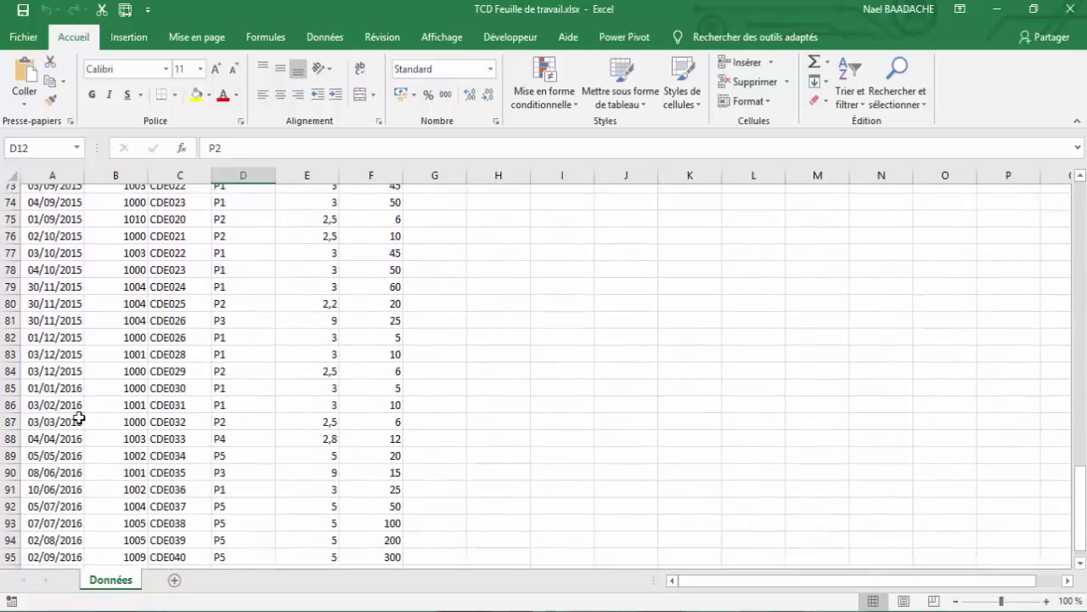
pyautogui.scroll(5, 78, 416)
pyautogui.scroll(8, 78, 417)
pyautogui.scroll(7, 78, 417)
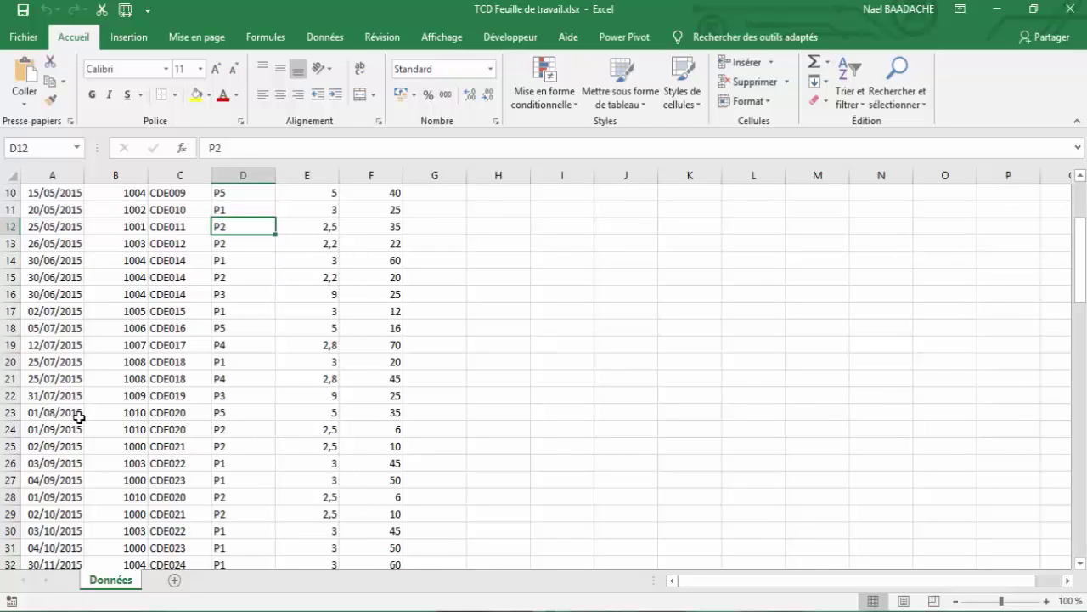
# Step: Select B12 and browse the Insertion commands and table style gallery without applying a style
pyautogui.click(115, 226)
pyautogui.click(128, 37)
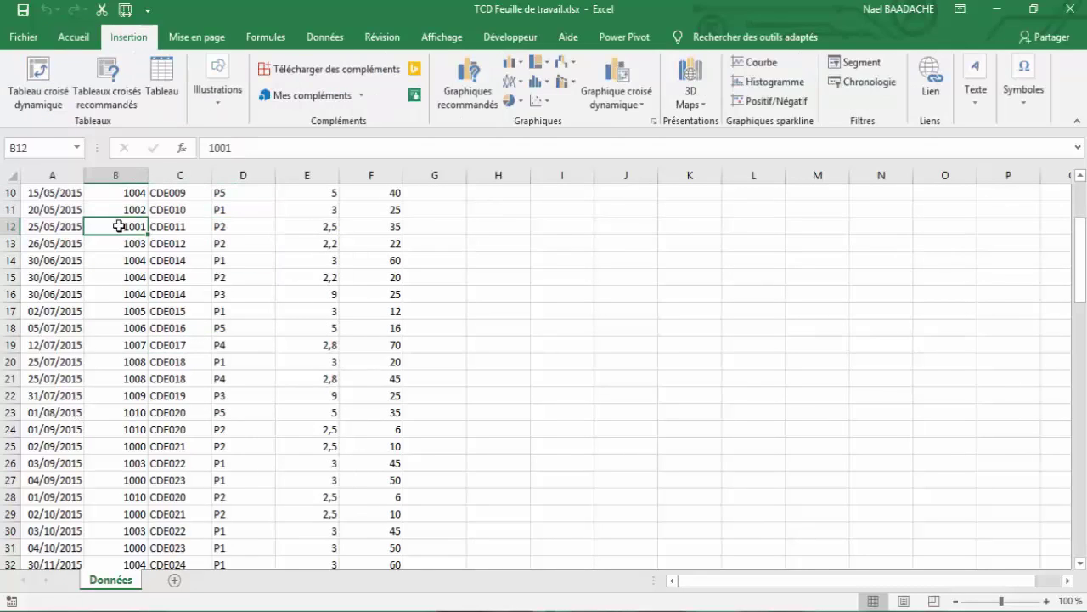
pyautogui.click(77, 40)
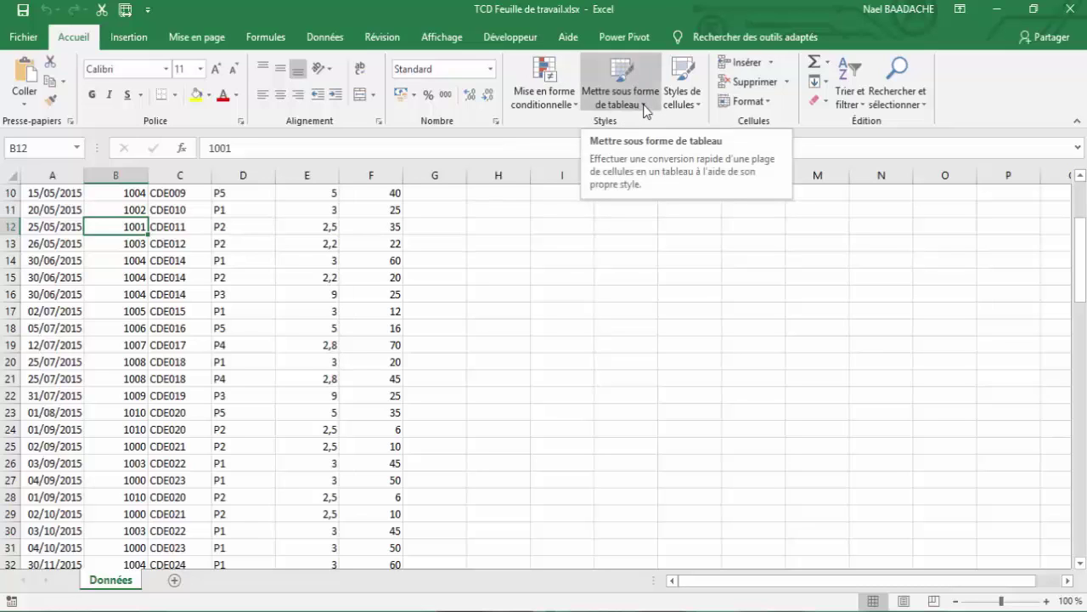
pyautogui.click(646, 109)
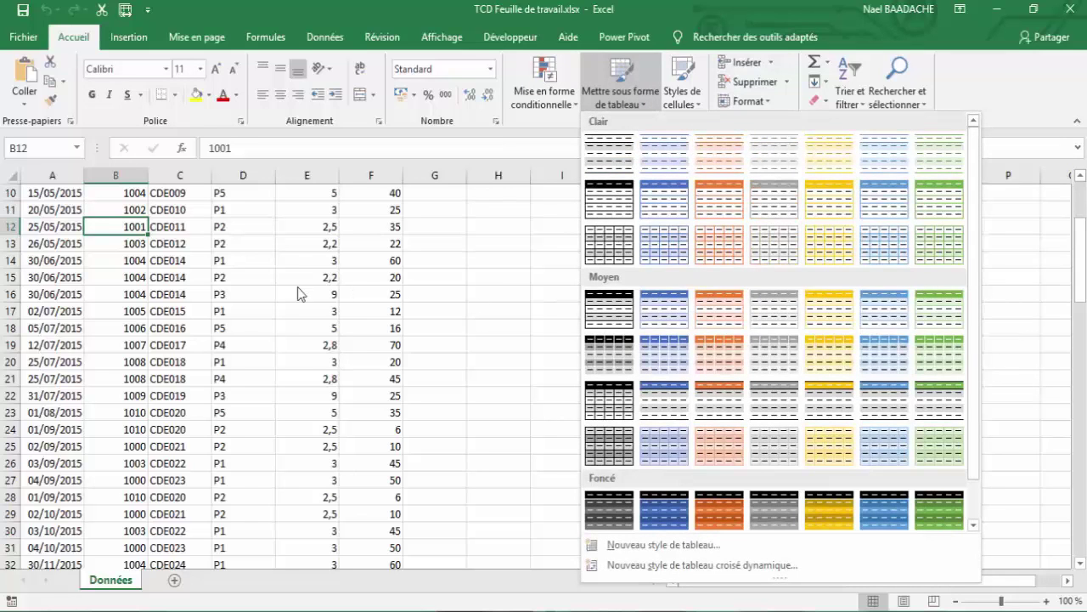
pyautogui.click(181, 291)
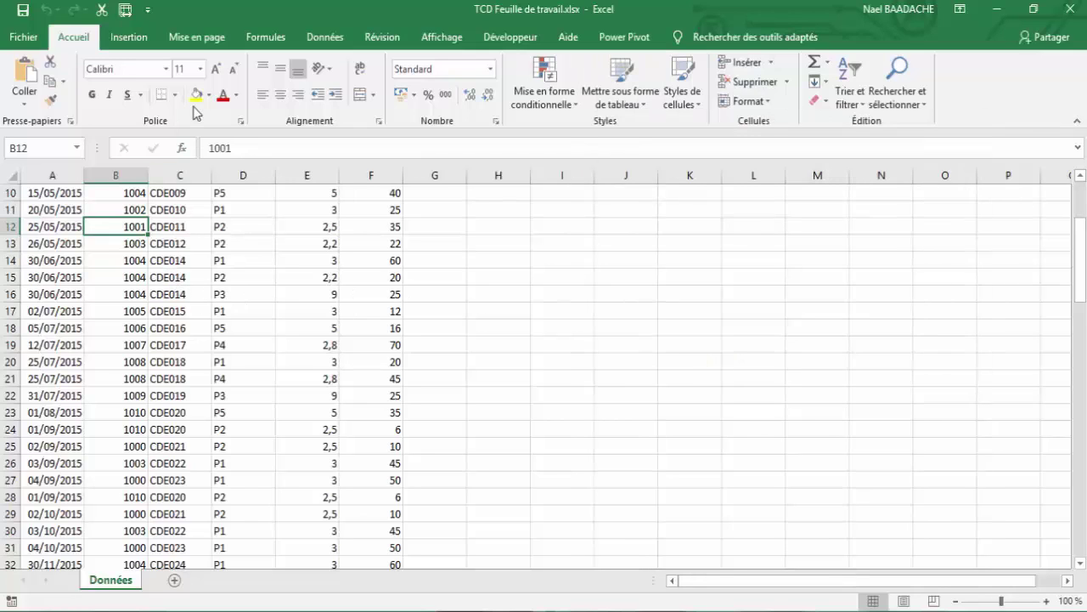
pyautogui.click(134, 38)
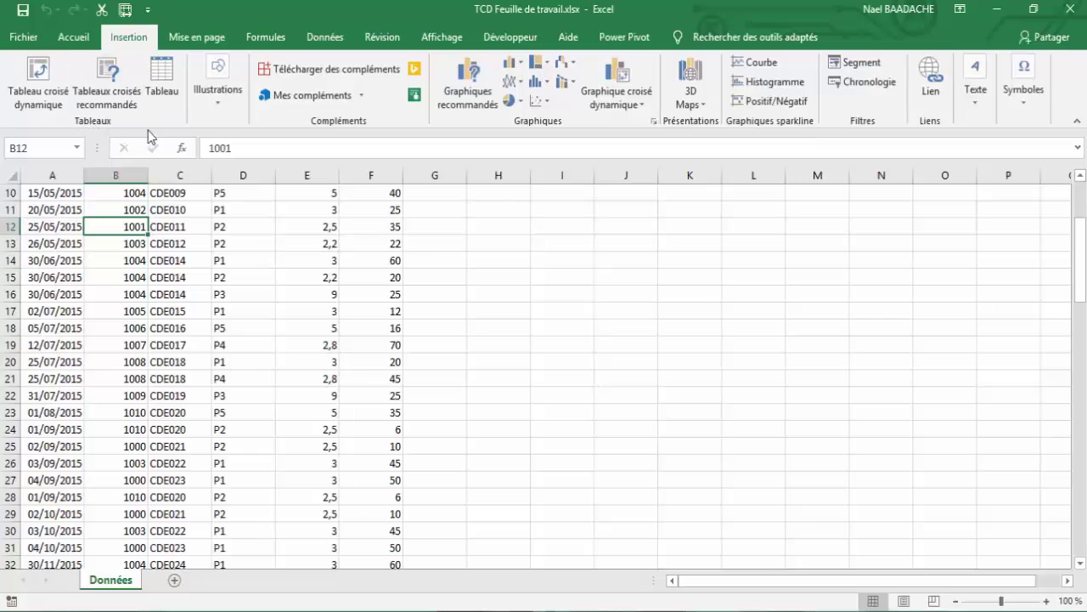
# Step: Convert the range =$A$1:$F$96 into a table with headers
pyautogui.click(161, 78)
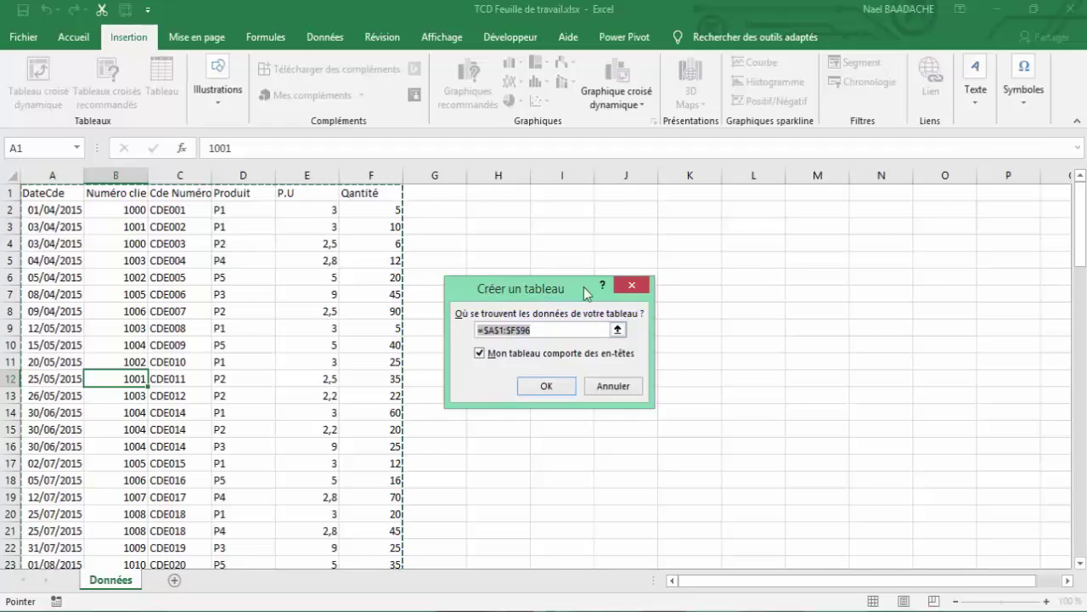
pyautogui.moveTo(535, 287); pyautogui.dragTo(648, 230)
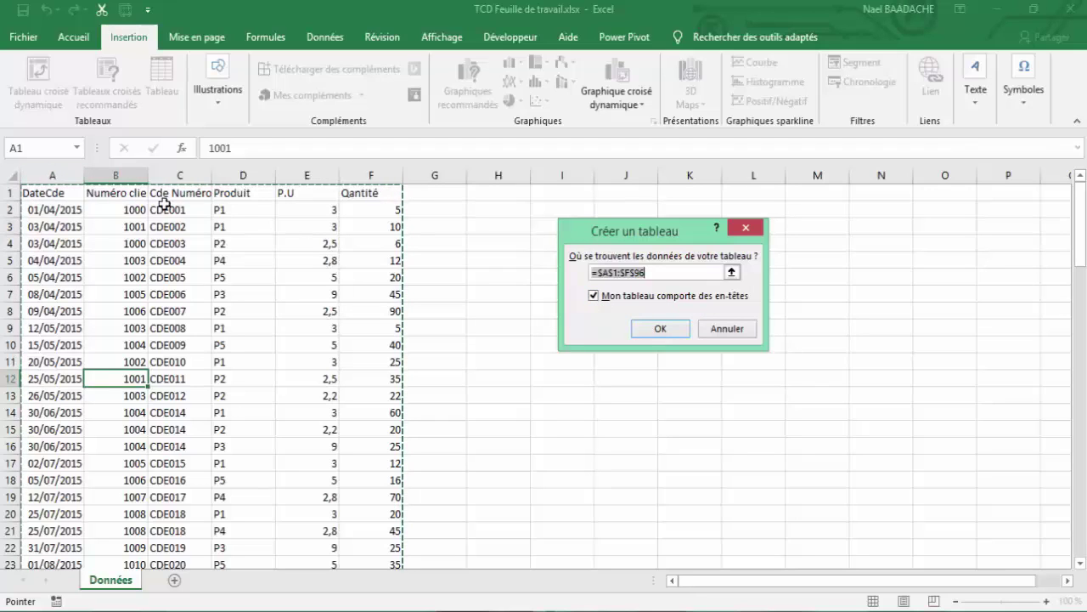
pyautogui.click(657, 330)
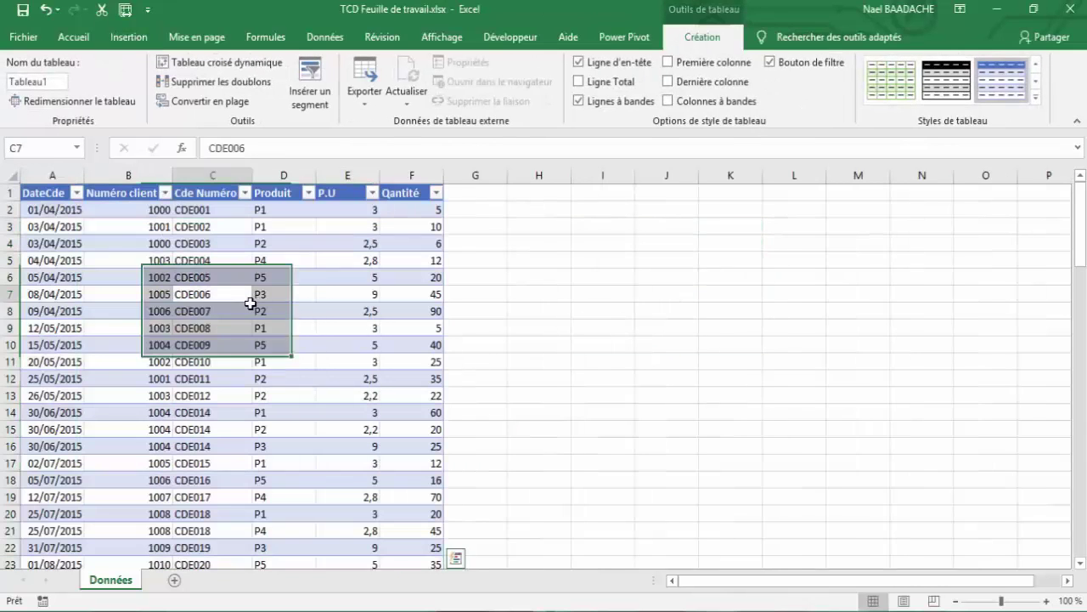
# Step: Rename the table from Tableau1 to 'Données' in the Nom du tableau box
pyautogui.moveTo(251, 296); pyautogui.dragTo(172, 304)
pyautogui.click(186, 266)
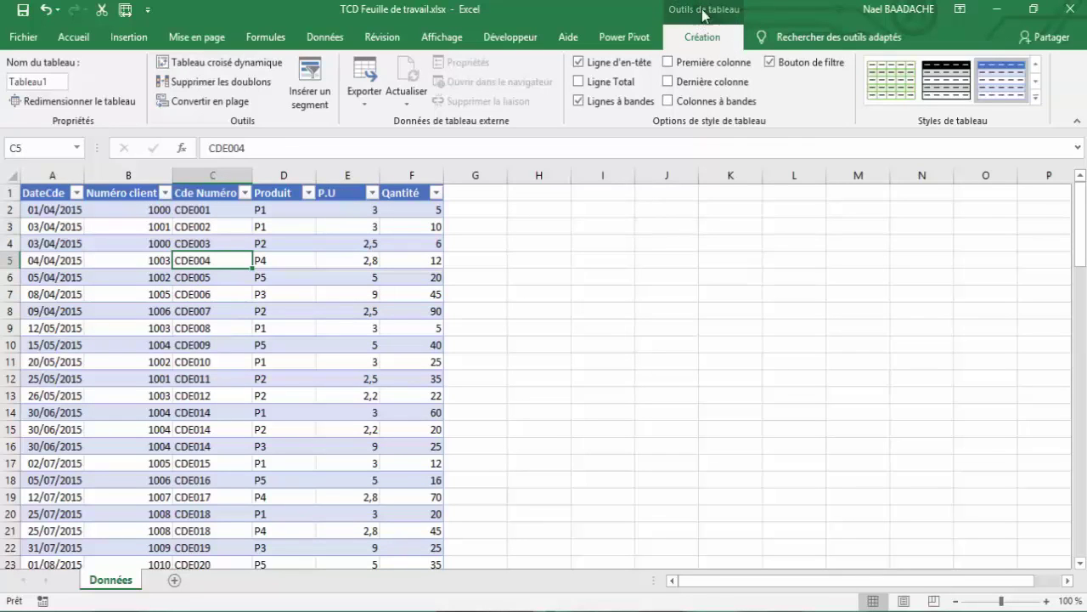
pyautogui.click(62, 82)
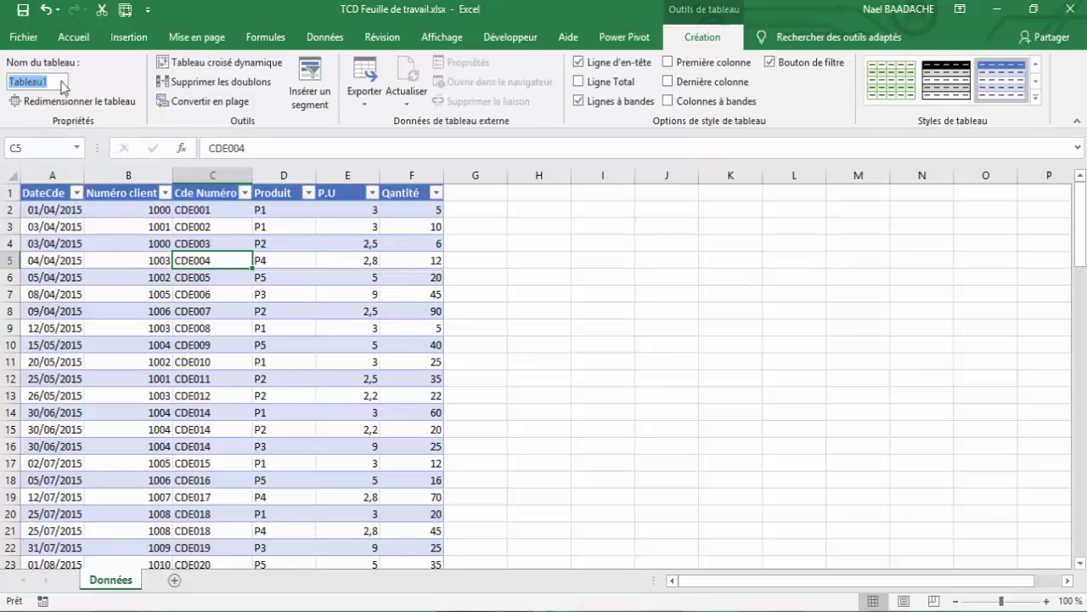
pyautogui.write('D')
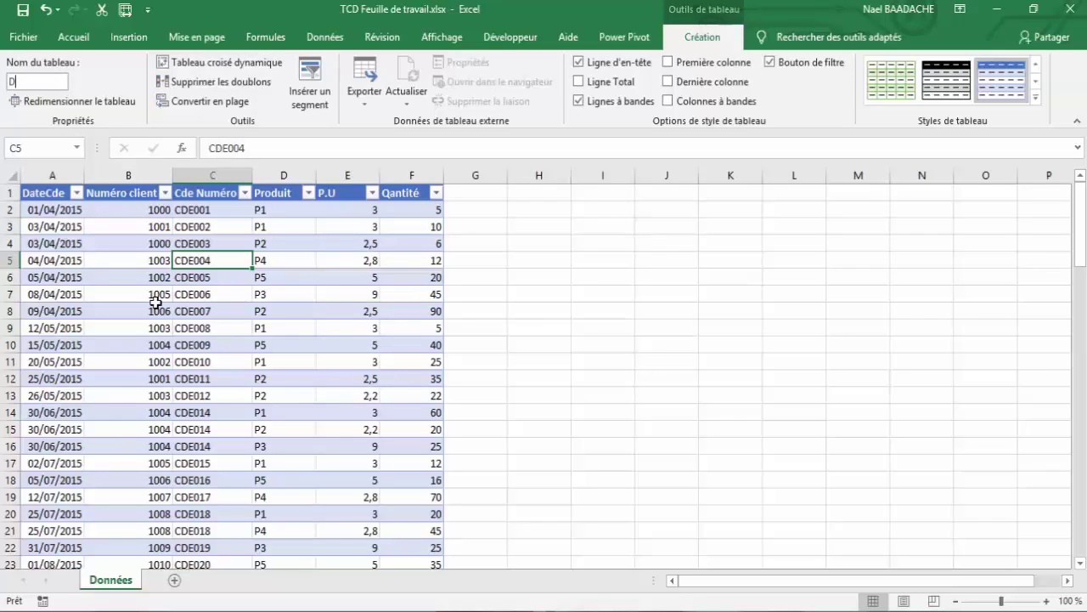
pyautogui.write('onnées')
pyautogui.click(163, 306)
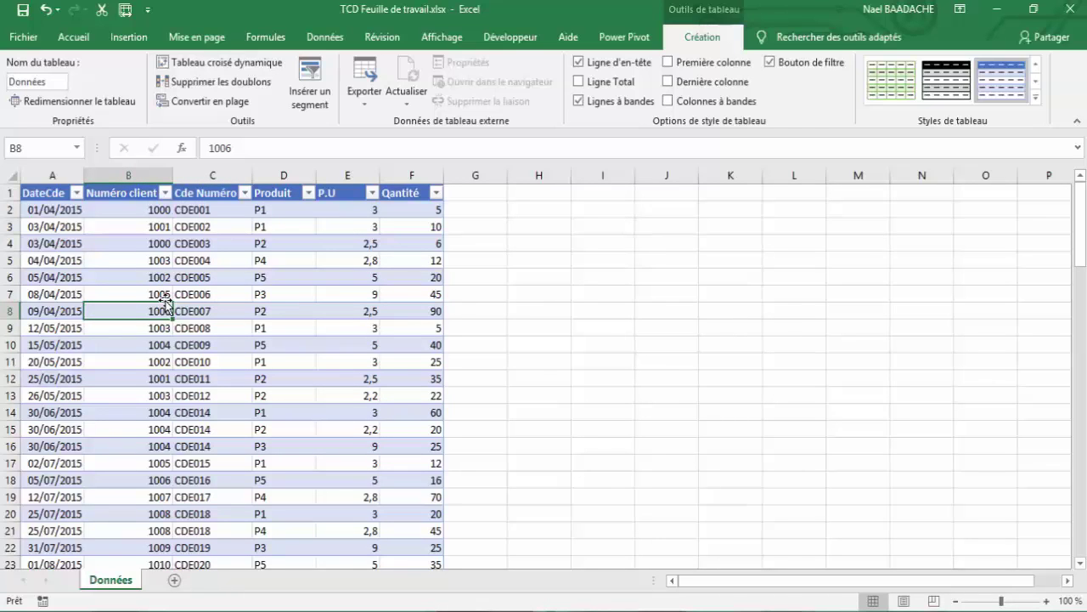
pyautogui.click(197, 263)
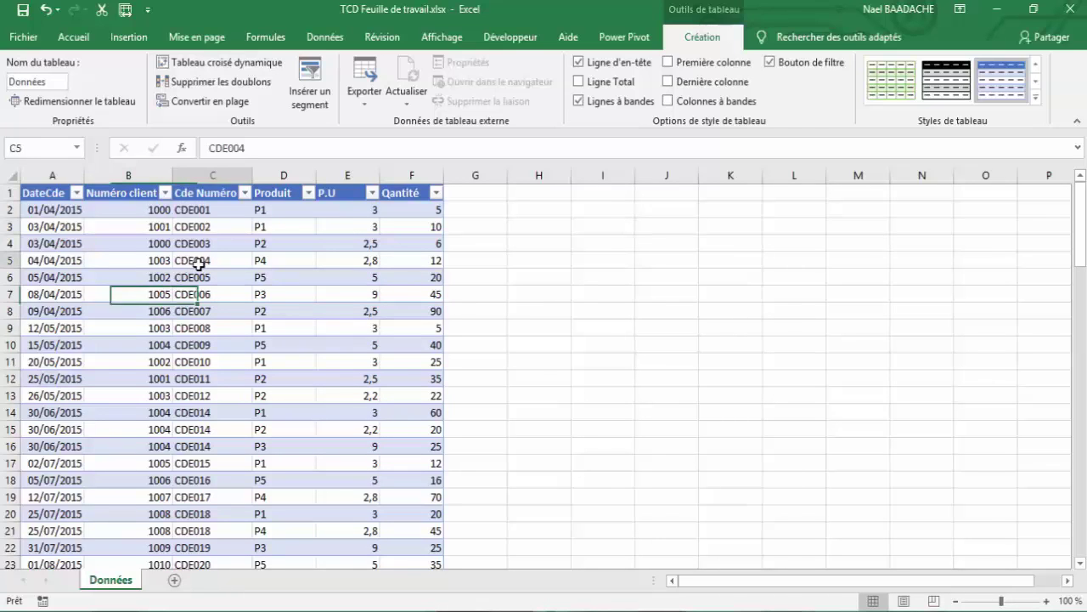
pyautogui.scroll(-7, 198, 265)
pyautogui.scroll(-4, 198, 264)
pyautogui.scroll(-1, 198, 264)
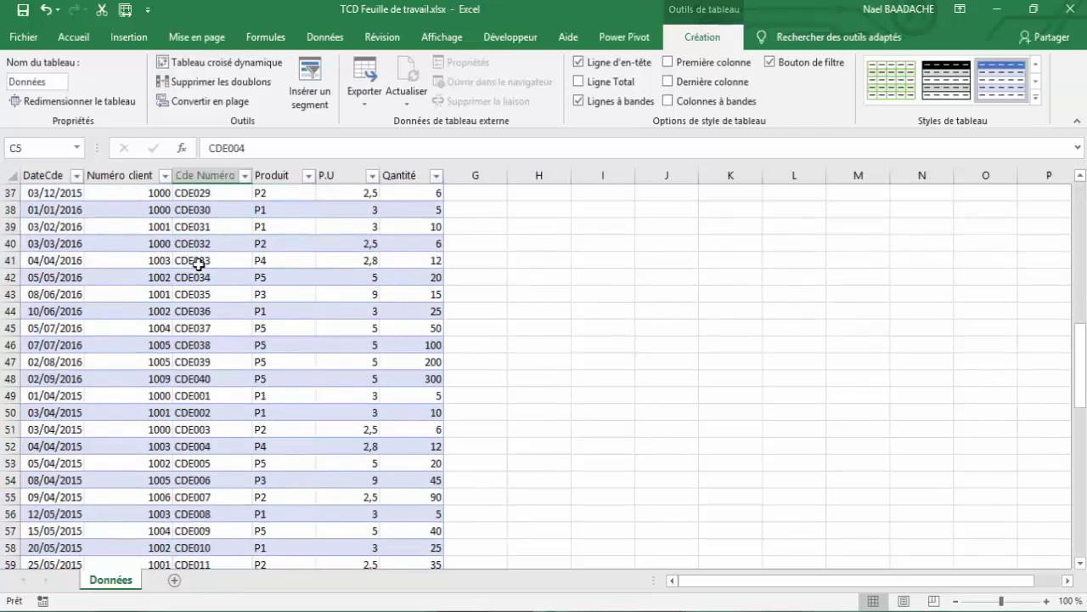
pyautogui.scroll(-3, 198, 264)
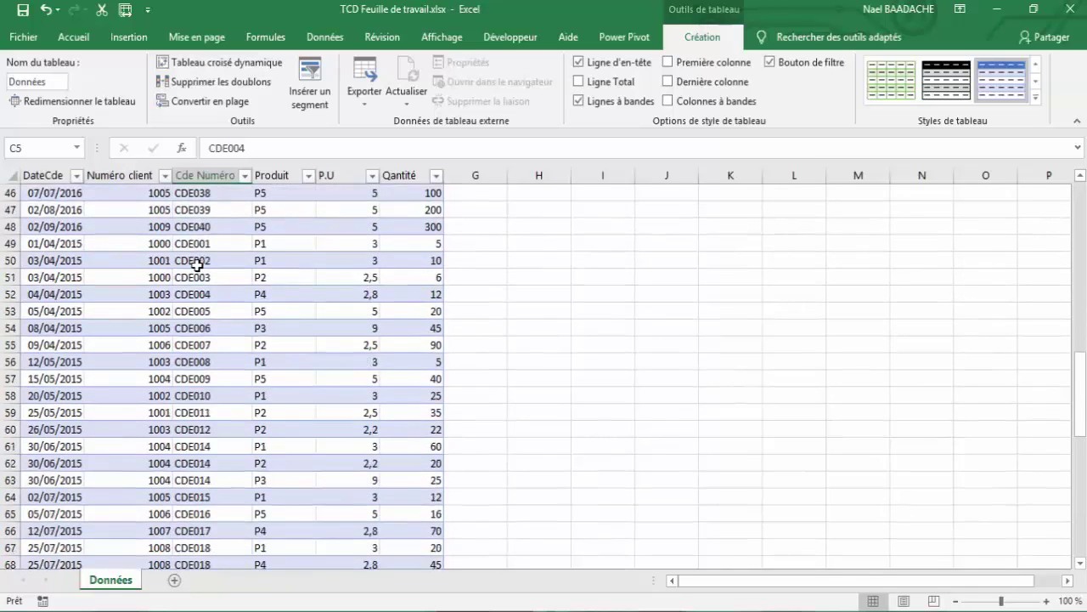
pyautogui.scroll(-3, 198, 264)
pyautogui.scroll(-4, 198, 264)
pyautogui.scroll(-5, 198, 264)
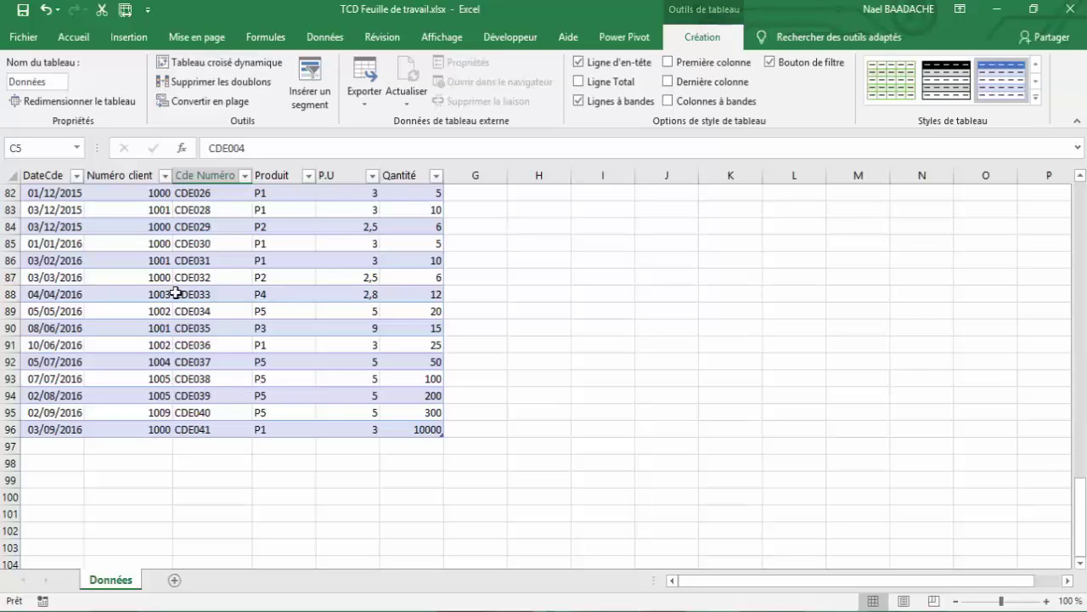
pyautogui.scroll(7, 175, 293)
pyautogui.scroll(17, 175, 293)
pyautogui.scroll(3, 175, 294)
pyautogui.click(121, 263)
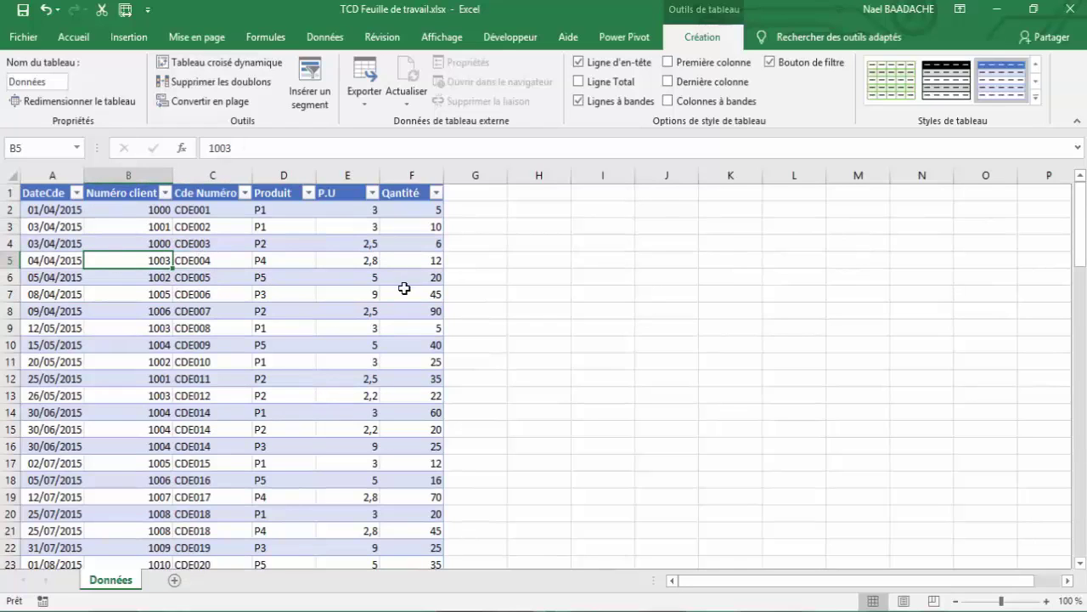
# Step: Add a 'TOTAL' header in G1, extending the table
pyautogui.click(482, 195)
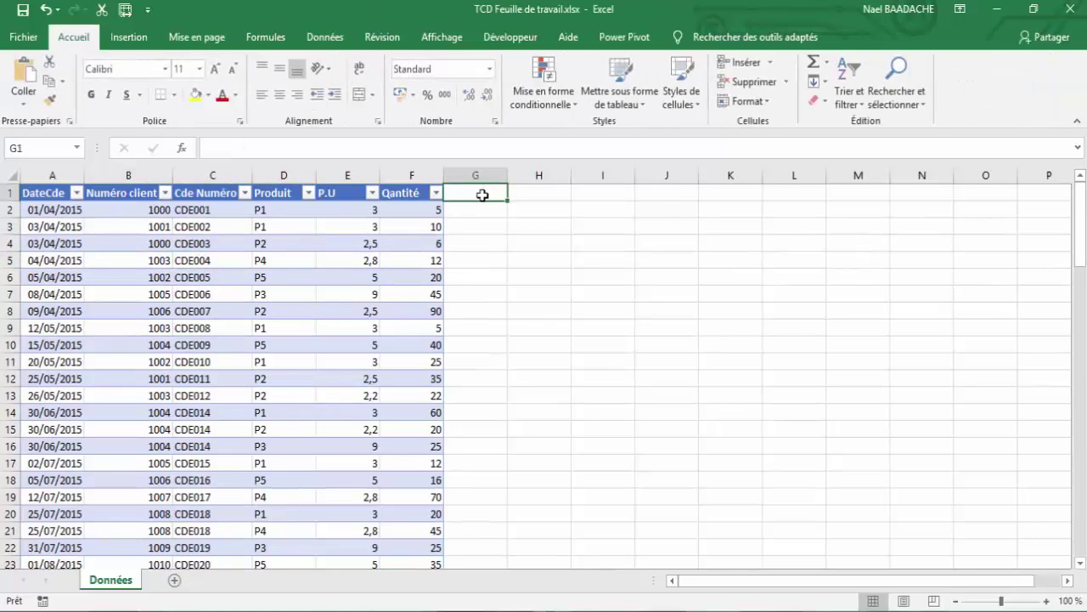
pyautogui.write('TO')
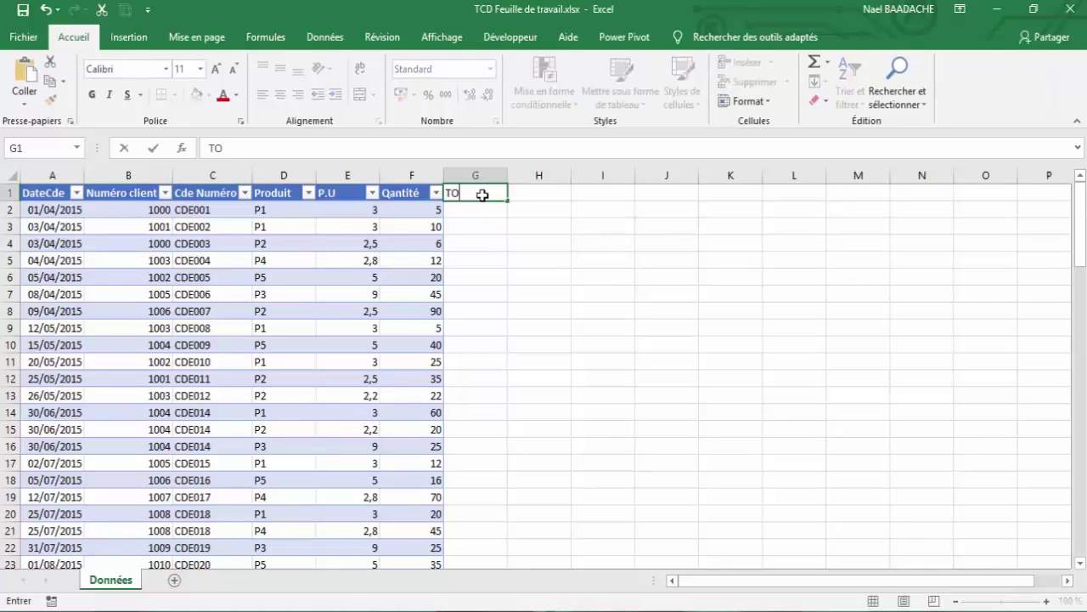
pyautogui.write('TAL')
pyautogui.press('Return')
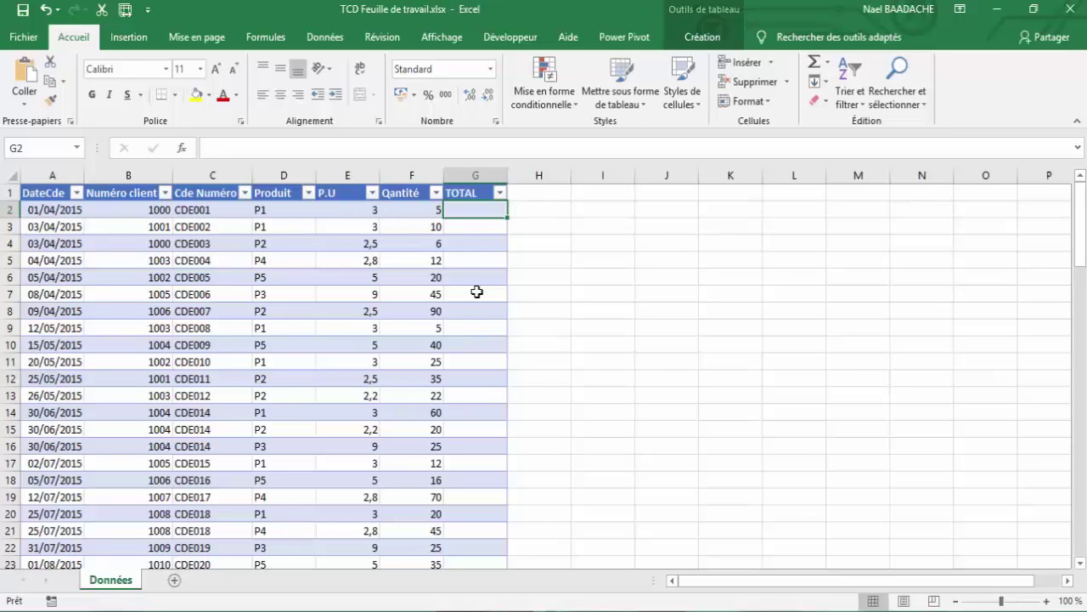
pyautogui.write('=')
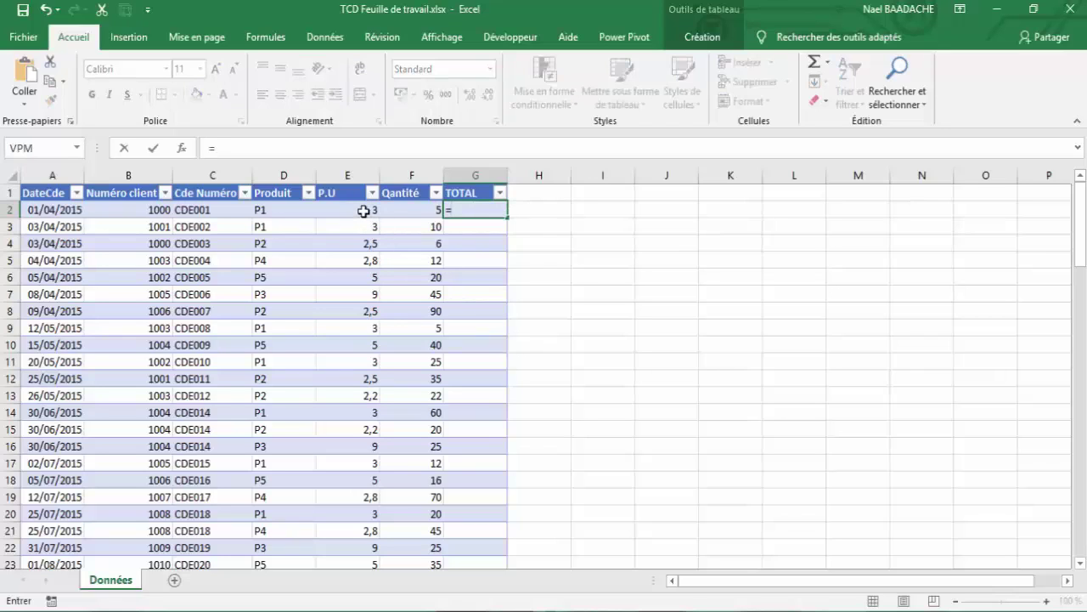
pyautogui.click(363, 211)
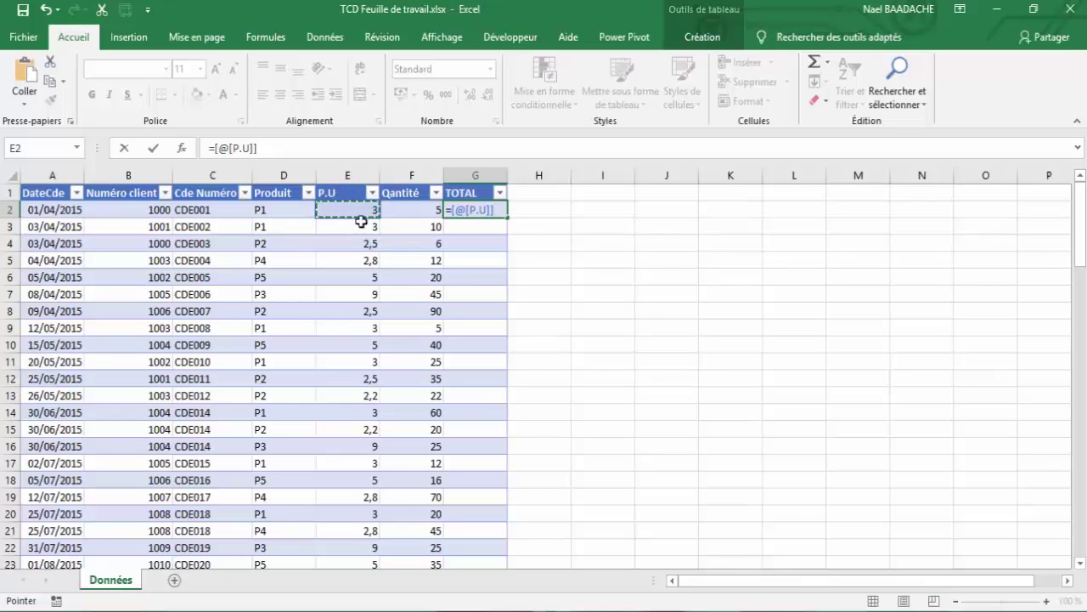
pyautogui.write('*')
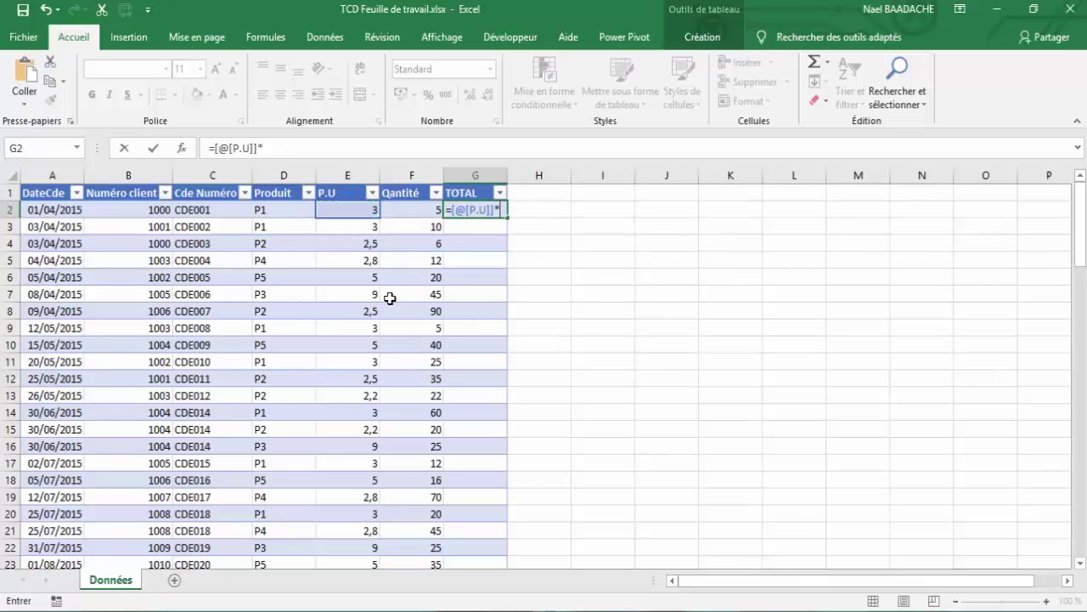
pyautogui.click(420, 207)
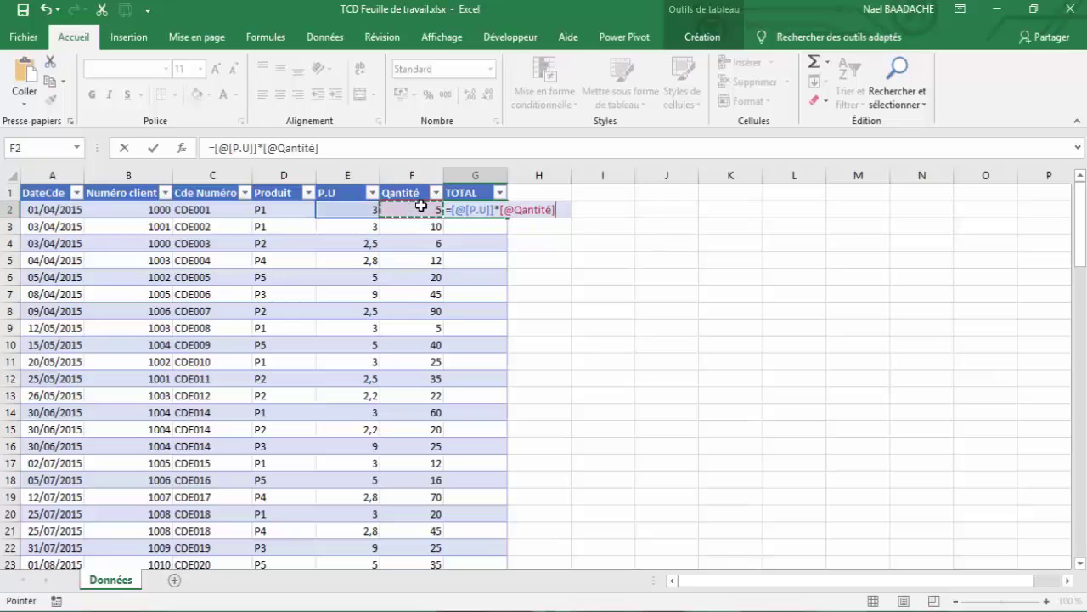
pyautogui.press('Return')
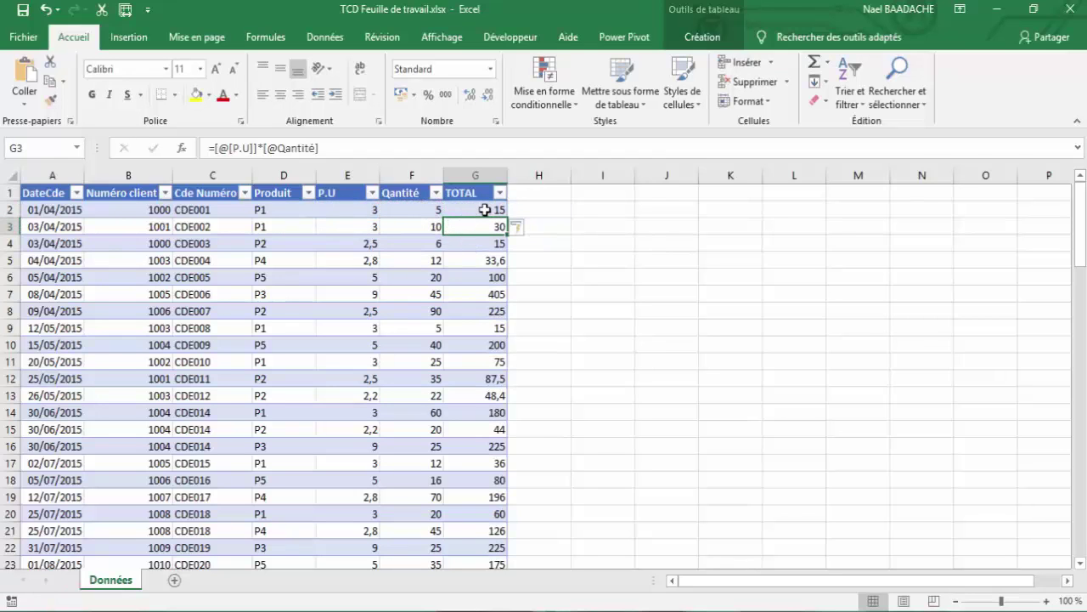
pyautogui.click(346, 325)
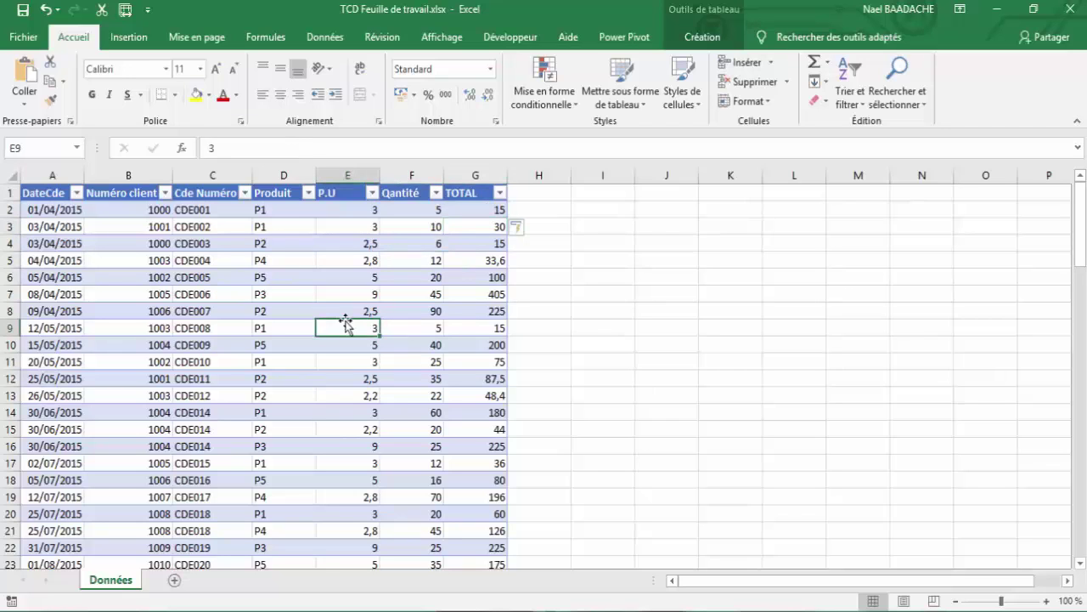
pyautogui.click(232, 271)
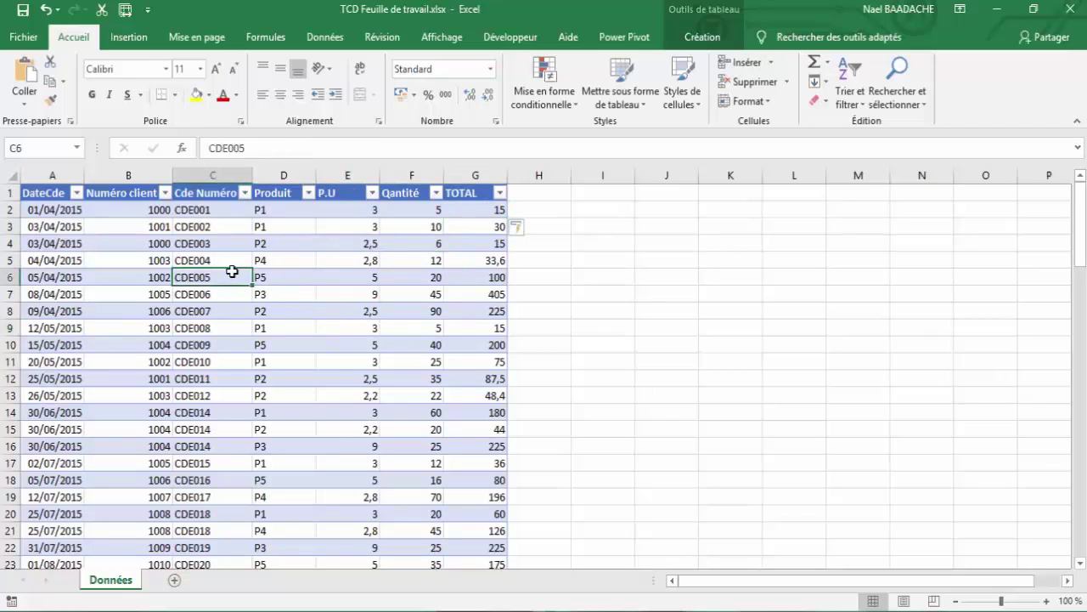
# Step: Insert pivot table 'Tableau croisé dynamique1' from the Données range onto a new worksheet, Feuil1
pyautogui.click(139, 40)
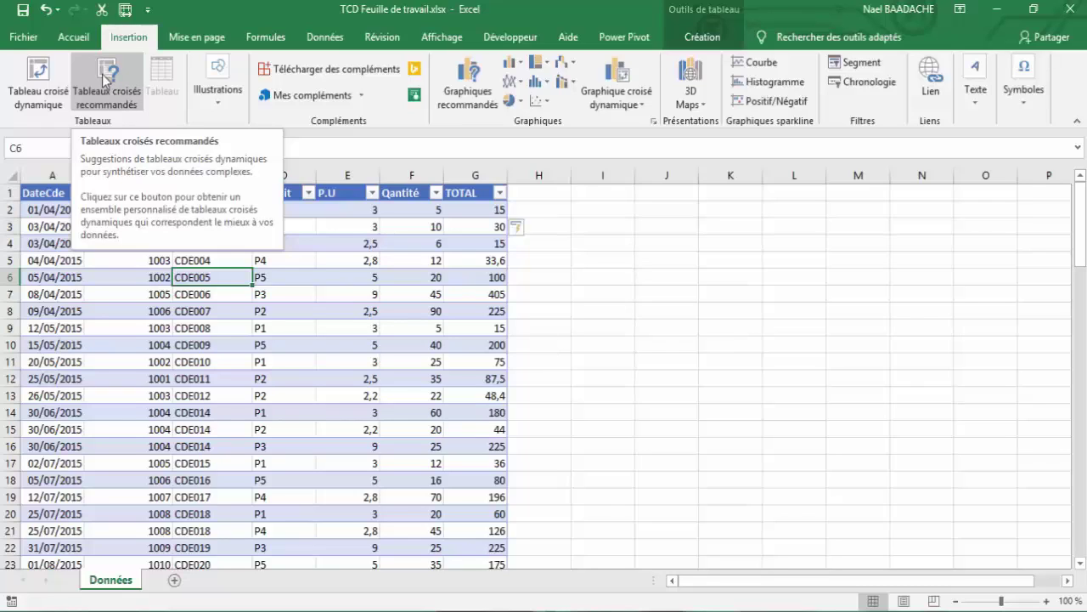
pyautogui.click(39, 78)
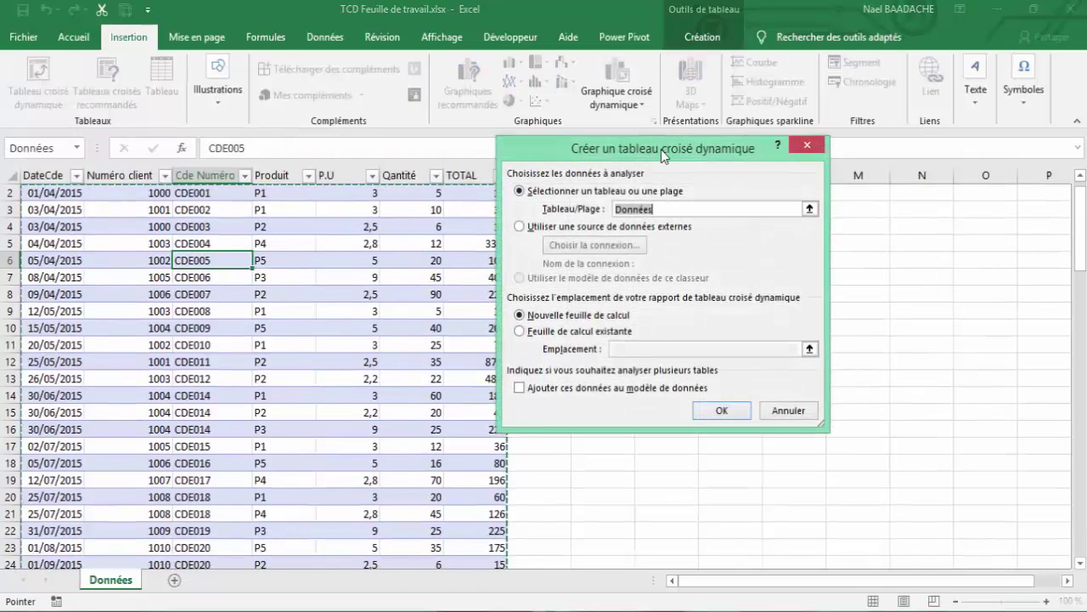
pyautogui.moveTo(661, 149); pyautogui.dragTo(805, 177)
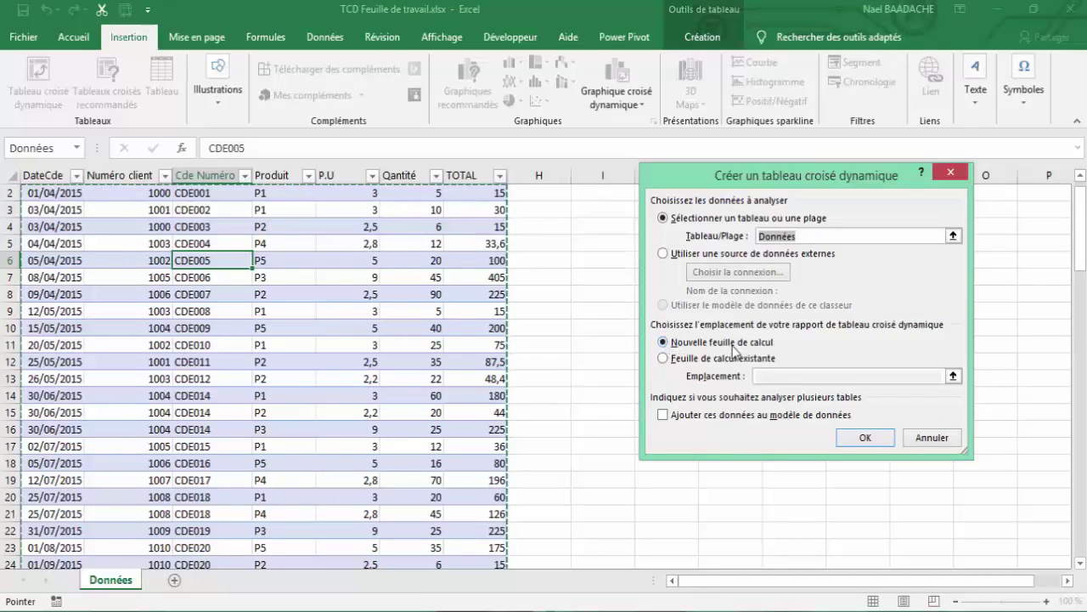
pyautogui.click(664, 359)
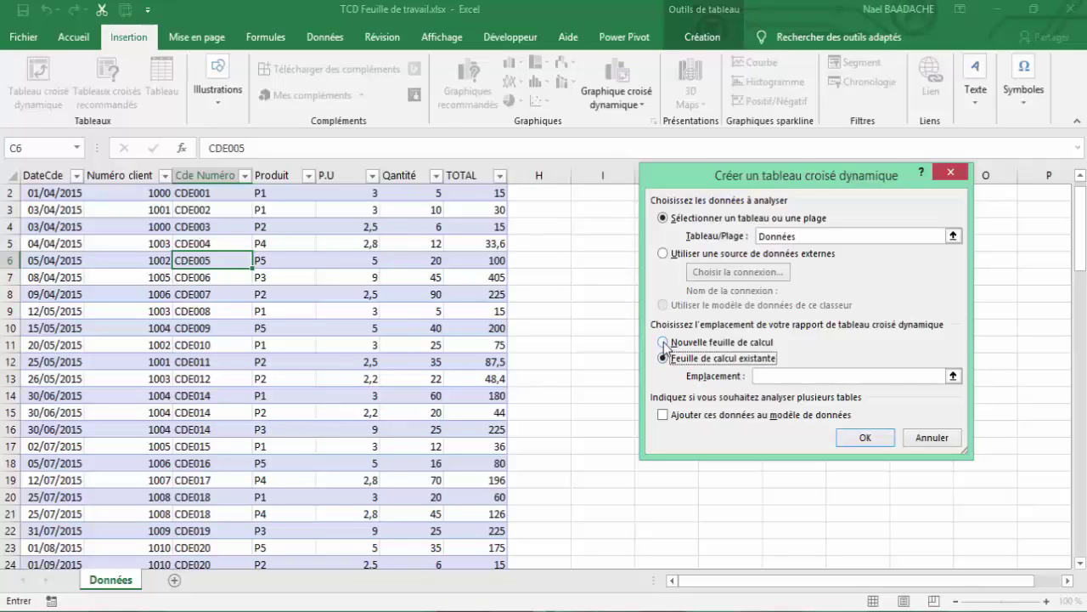
pyautogui.click(664, 344)
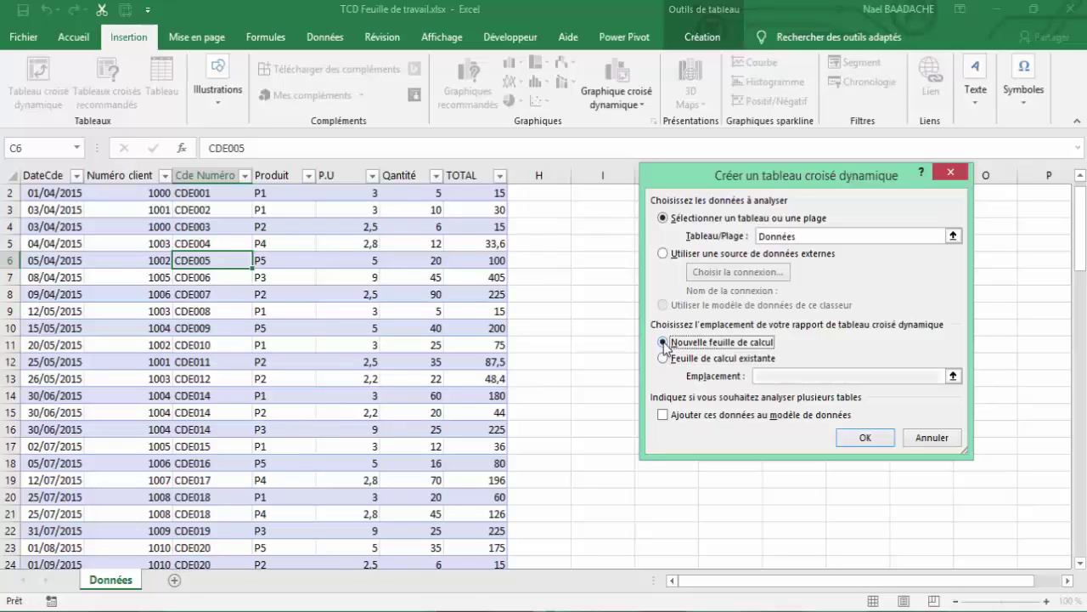
pyautogui.click(868, 440)
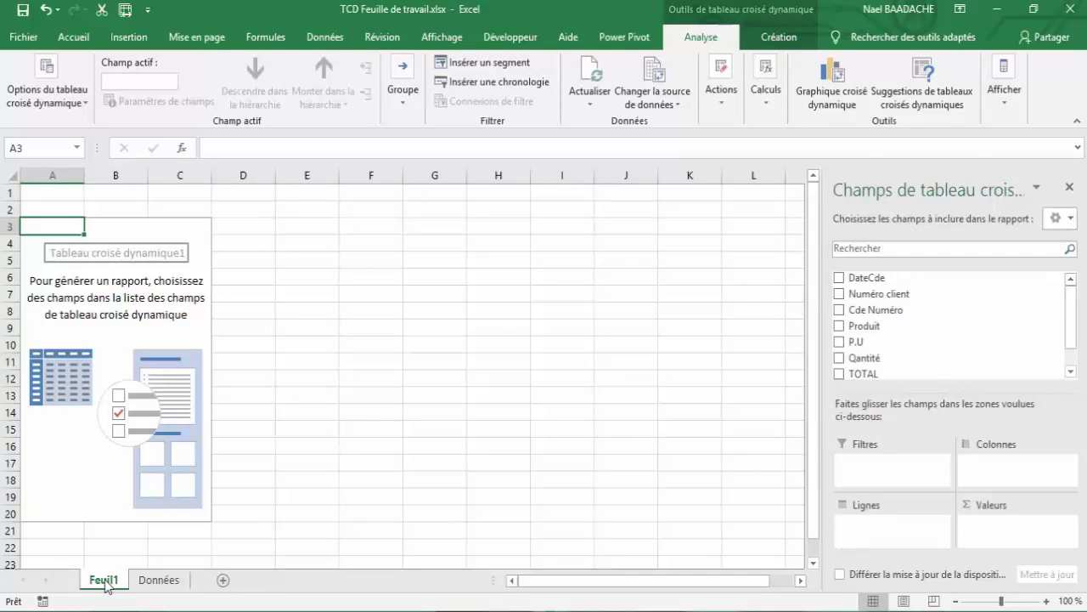
pyautogui.rightClick(107, 584)
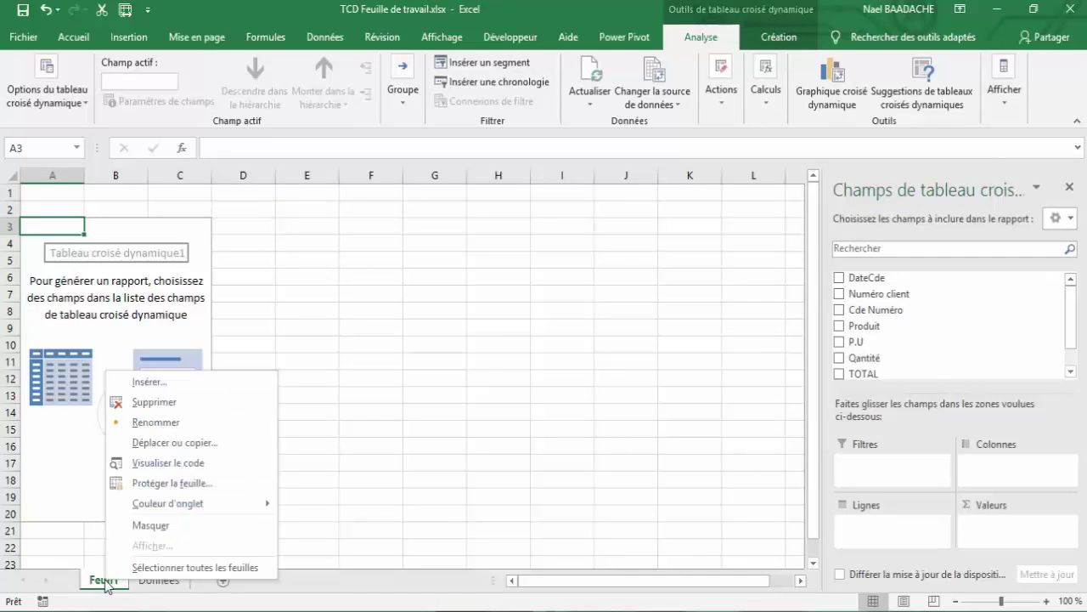
# Step: Rename sheet Feuil1 to 'TCD' and widen the pivot field list pane
pyautogui.click(169, 423)
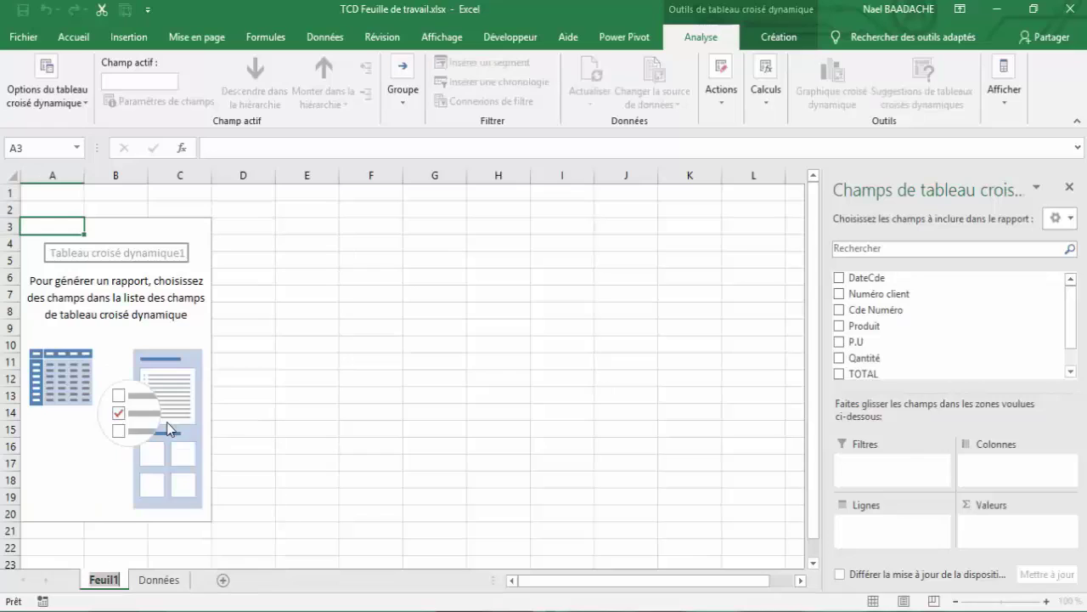
pyautogui.write('TCD')
pyautogui.press('Return')
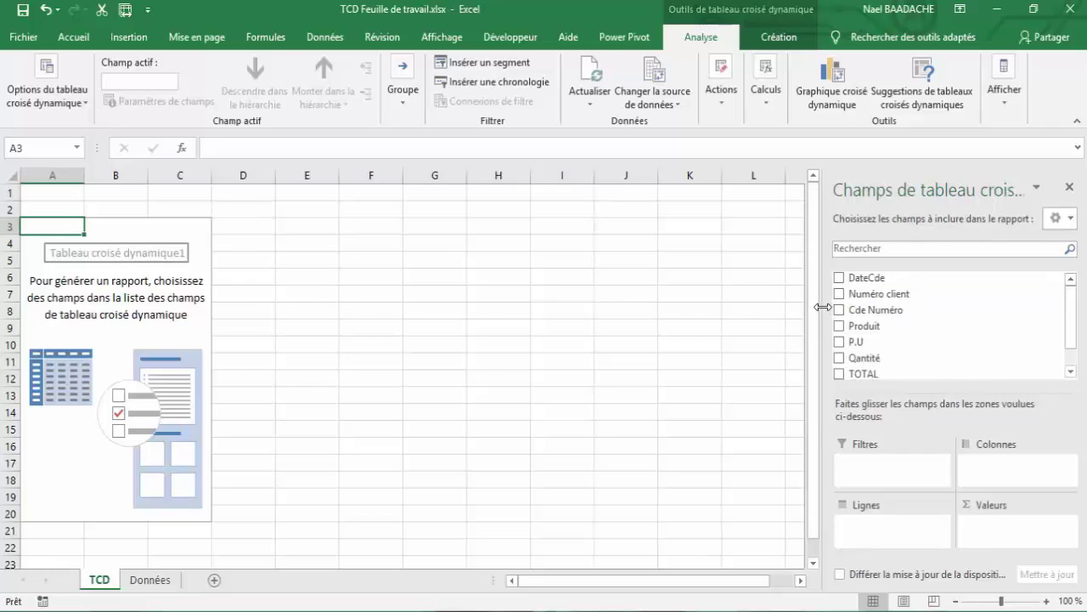
pyautogui.moveTo(823, 307); pyautogui.dragTo(747, 306)
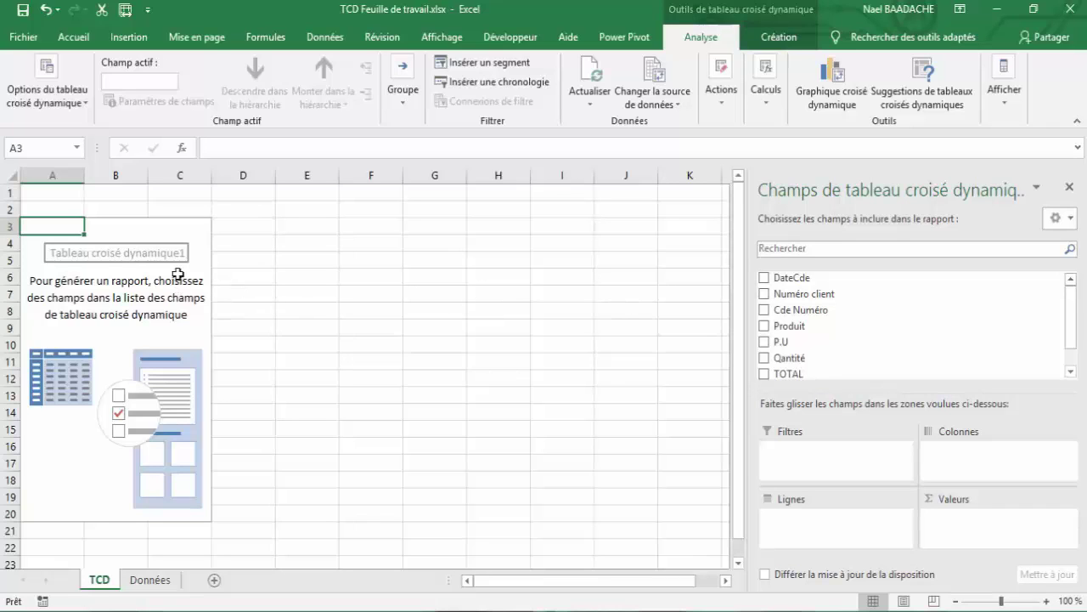
pyautogui.click(355, 313)
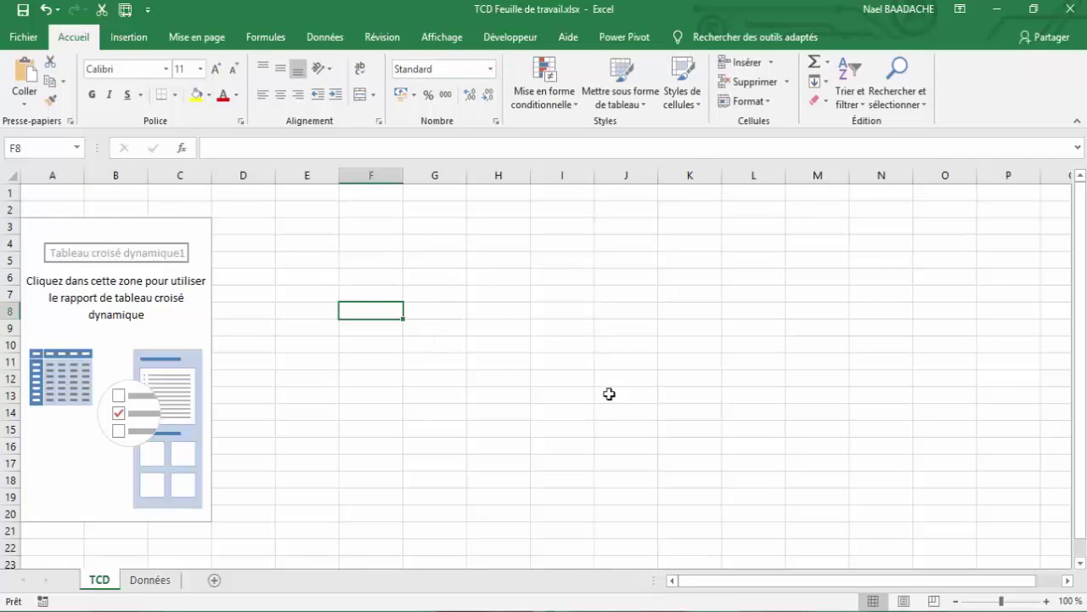
# Step: Select the pivot to show its seven fields, check the DateCde column on Données, then return to TCD
pyautogui.click(123, 308)
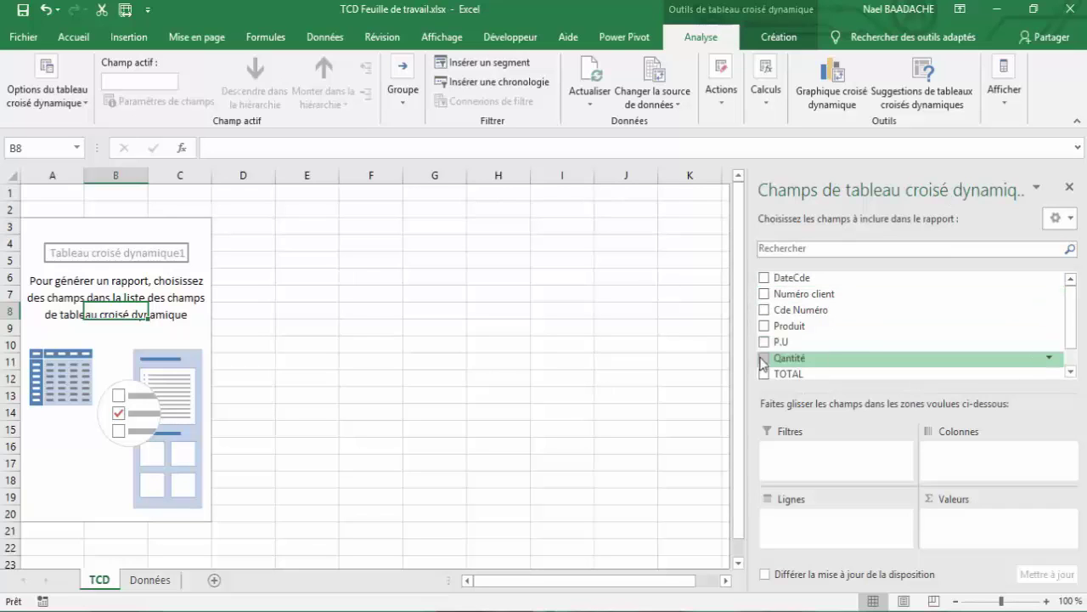
pyautogui.click(1069, 358)
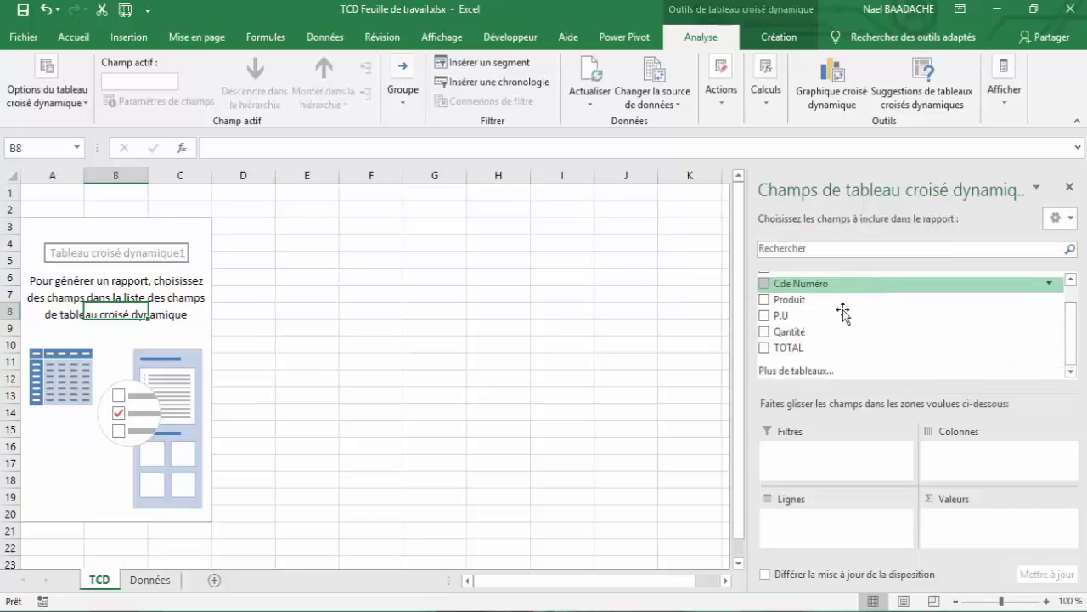
pyautogui.click(152, 579)
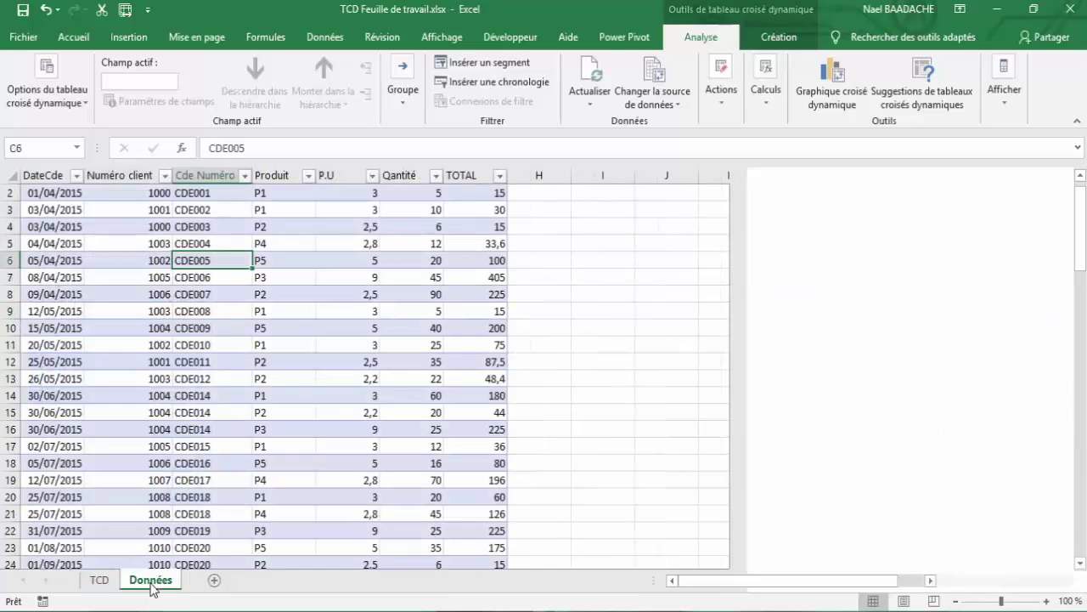
pyautogui.click(44, 175)
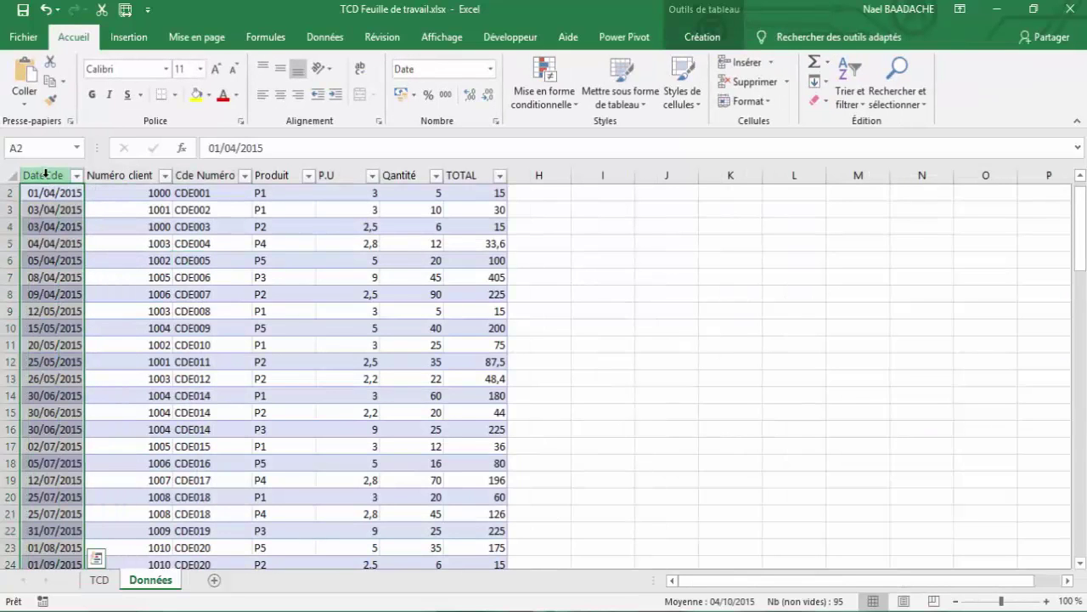
pyautogui.click(44, 176)
pyautogui.click(56, 210)
pyautogui.scroll(1, 85, 232)
pyautogui.hotkey('ctrl', 'pageup')
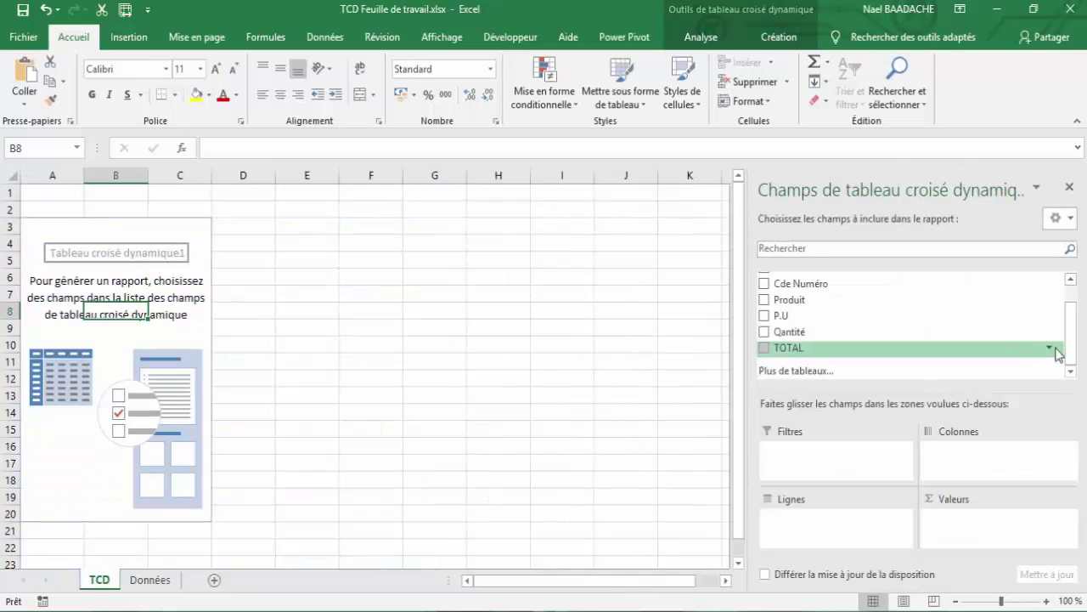
pyautogui.moveTo(1073, 352); pyautogui.dragTo(1072, 286)
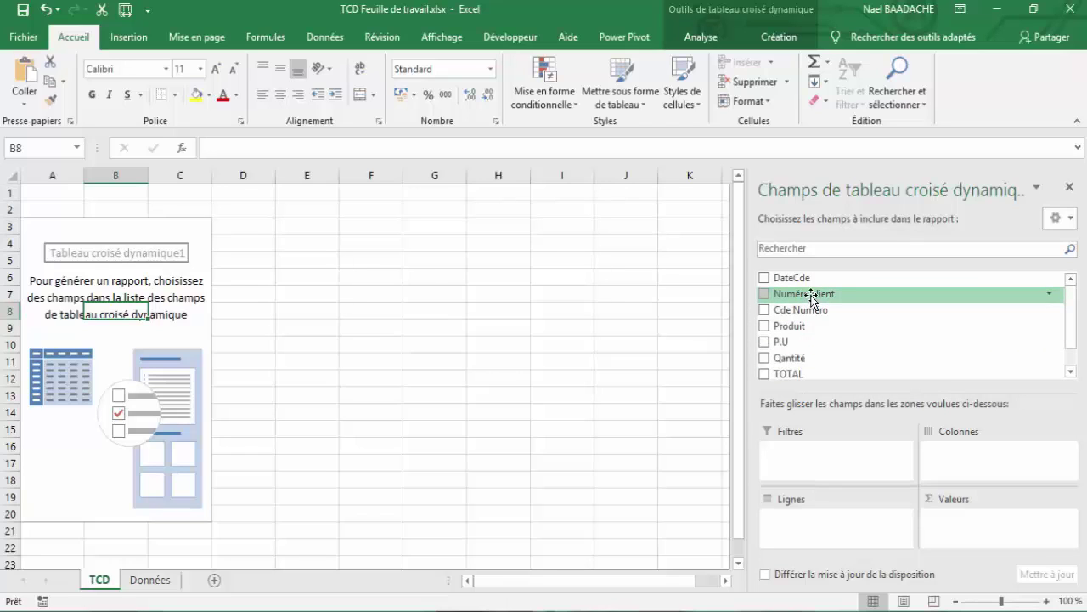
# Step: Put Numéro client in Filtres, Somme de TOTAL in Valeurs and Produit in Colonnes
pyautogui.moveTo(811, 299); pyautogui.dragTo(801, 461)
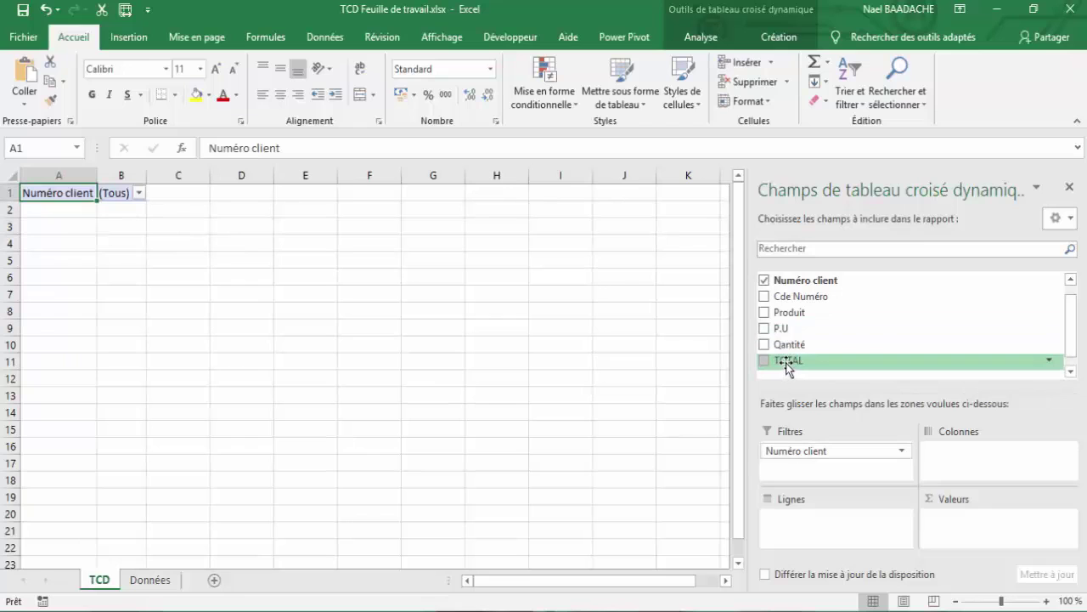
pyautogui.moveTo(786, 365)
pyautogui.mouseDown()
pyautogui.moveTo(951, 526)
pyautogui.moveTo(926, 365)
pyautogui.mouseUp()
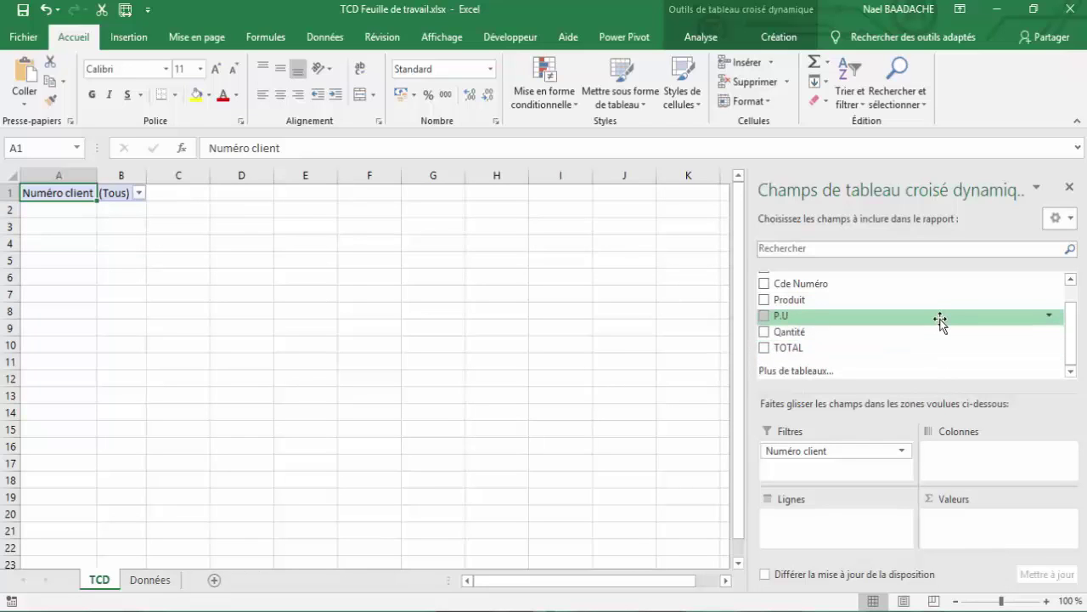
pyautogui.click(765, 349)
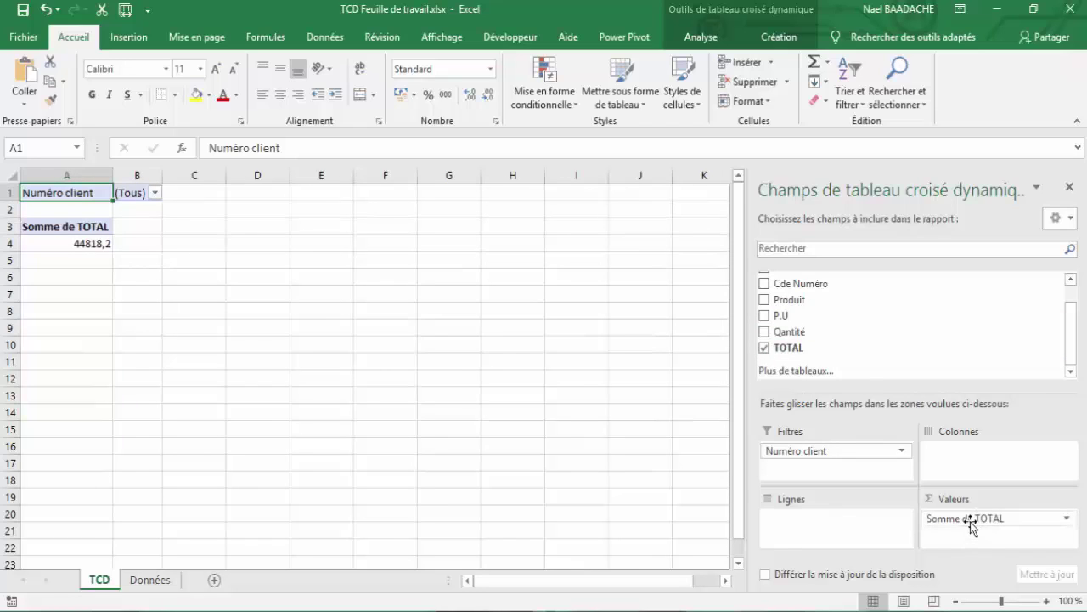
pyautogui.moveTo(970, 520); pyautogui.dragTo(794, 356)
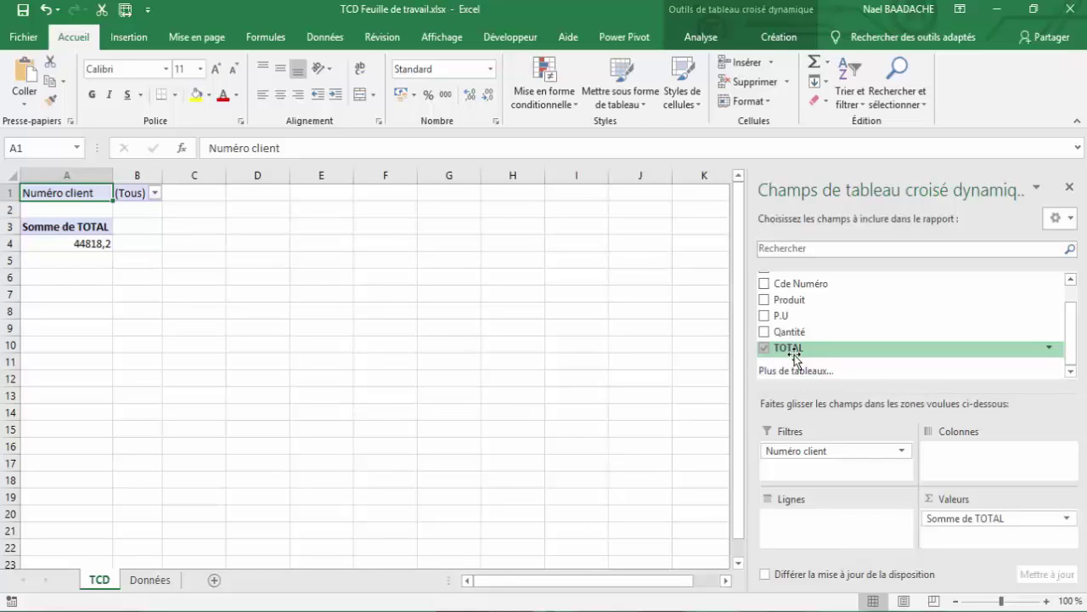
pyautogui.moveTo(794, 357); pyautogui.dragTo(970, 520)
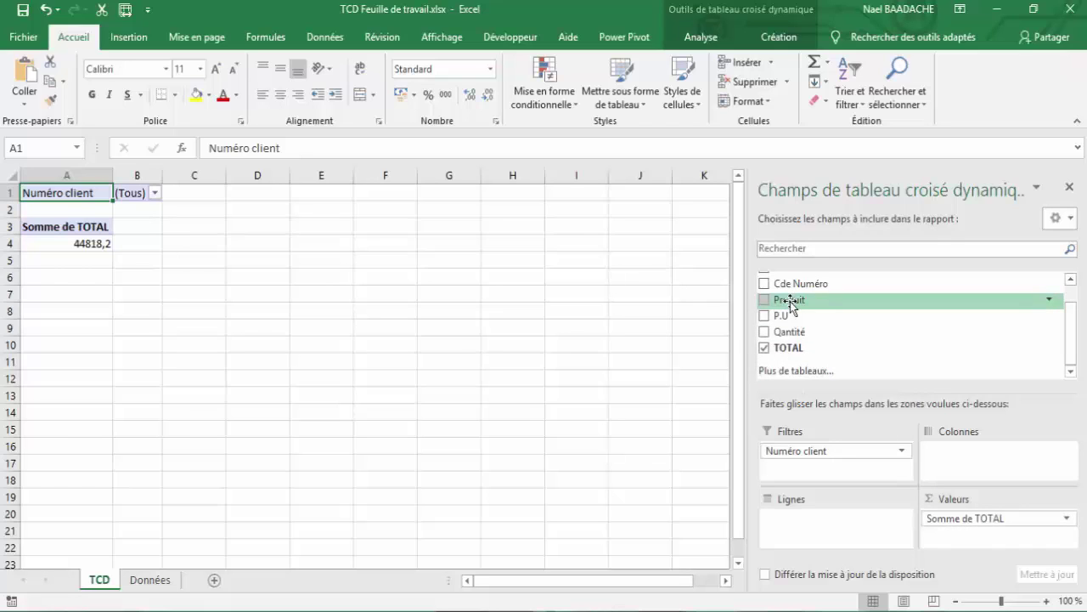
pyautogui.moveTo(790, 302); pyautogui.dragTo(950, 463)
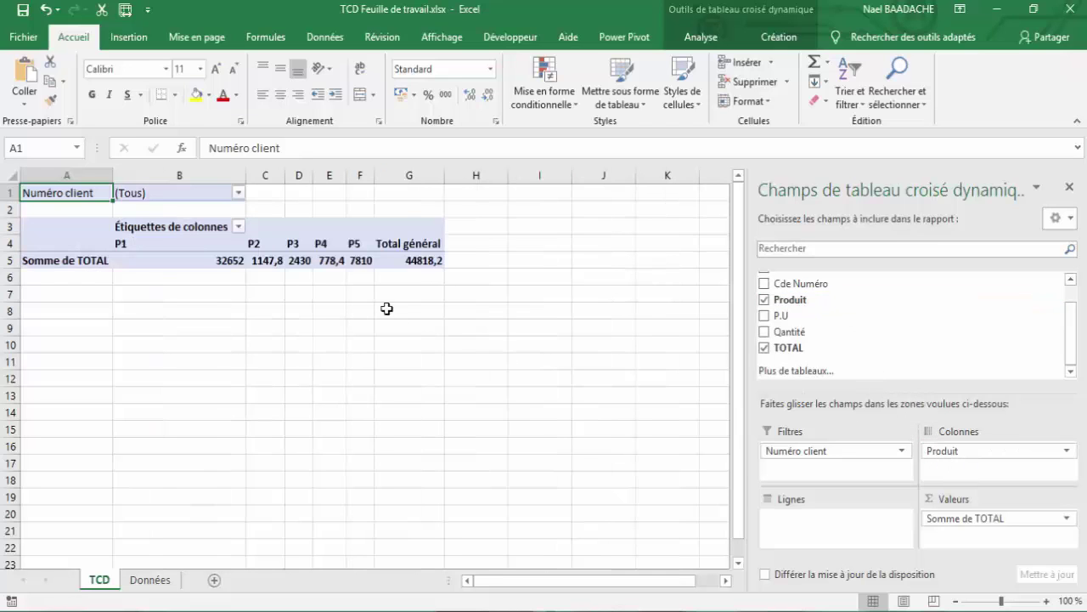
pyautogui.scroll(1, 832, 318)
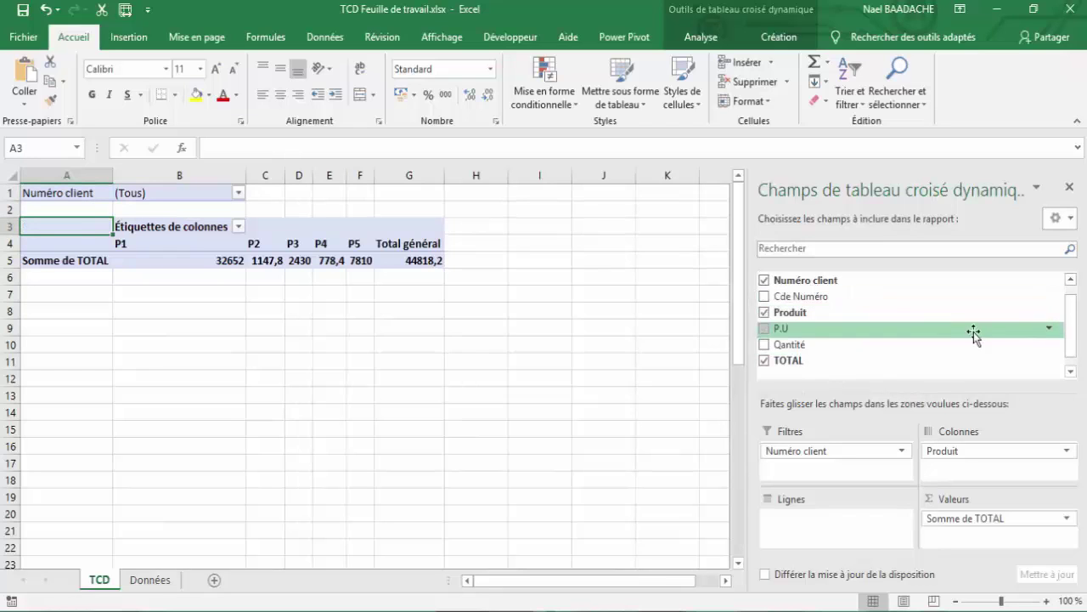
pyautogui.scroll(1, 1073, 334)
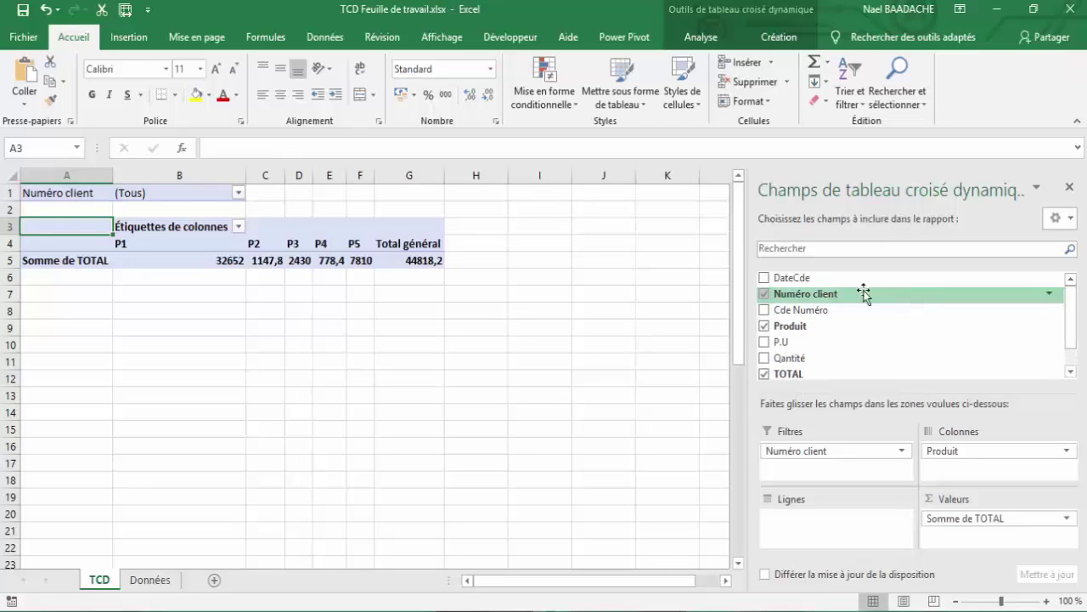
# Step: Drop DateCde into Lignes so totals break down by order date, then select the 03-févr label
pyautogui.moveTo(797, 280); pyautogui.dragTo(792, 520)
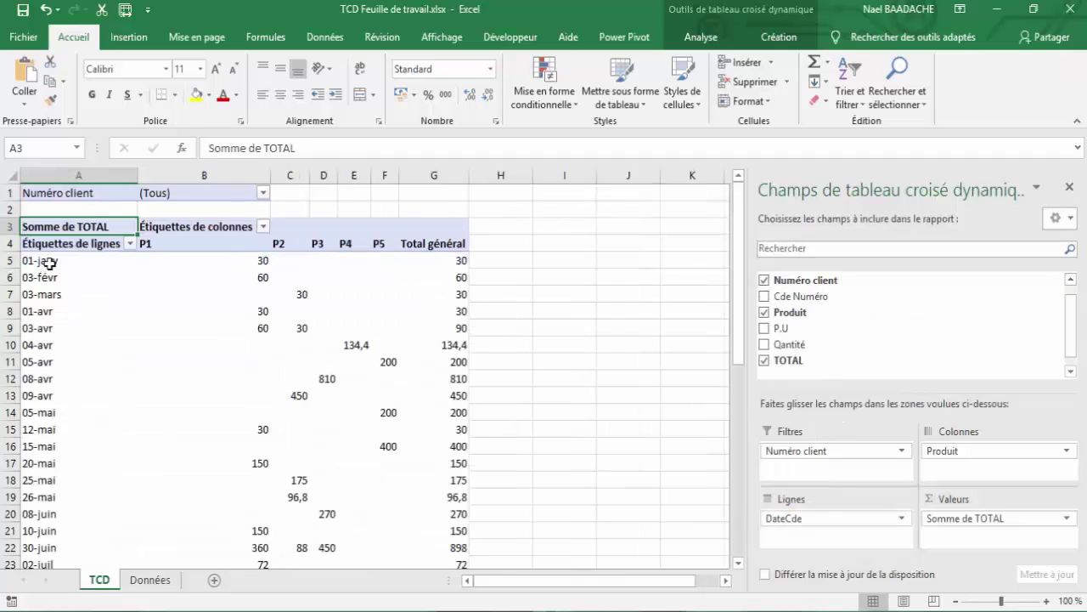
pyautogui.click(48, 263)
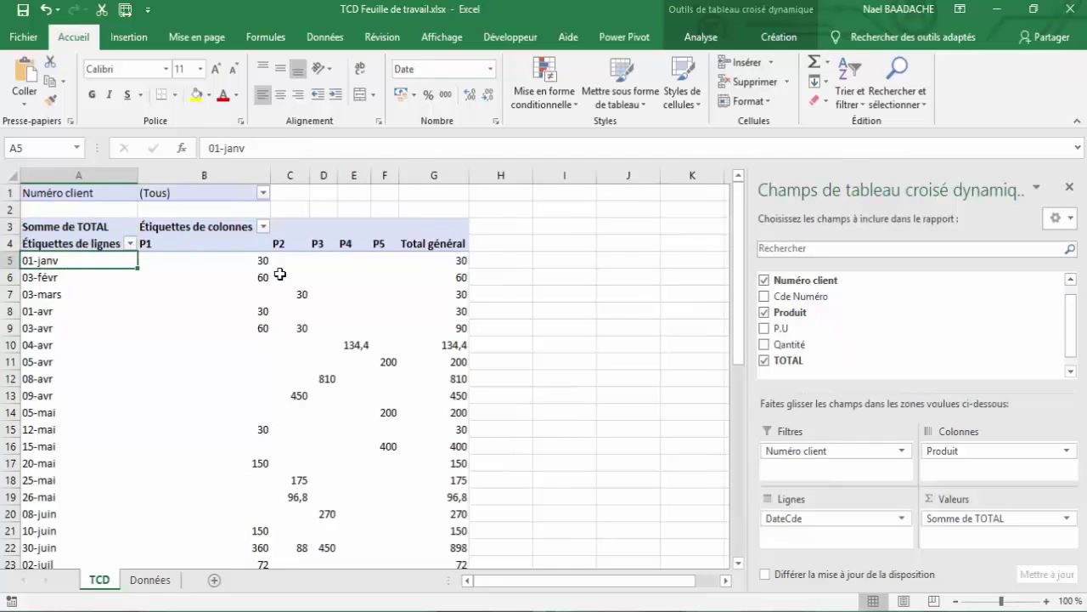
pyautogui.moveTo(265, 266)
pyautogui.moveTo(67, 283)
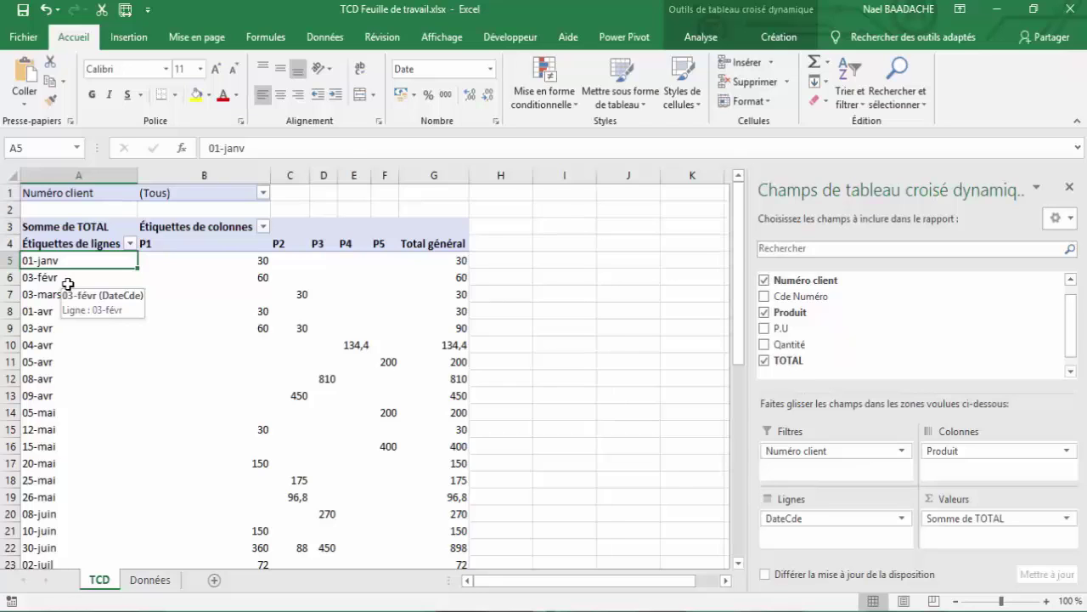
pyautogui.moveTo(68, 284); pyautogui.dragTo(561, 416)
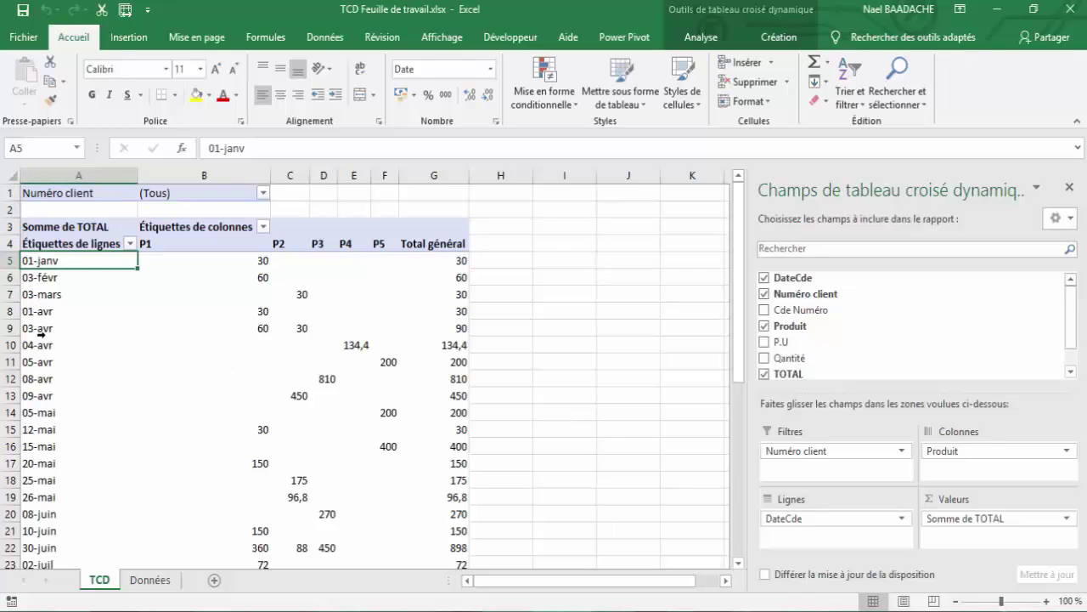
pyautogui.click(47, 277)
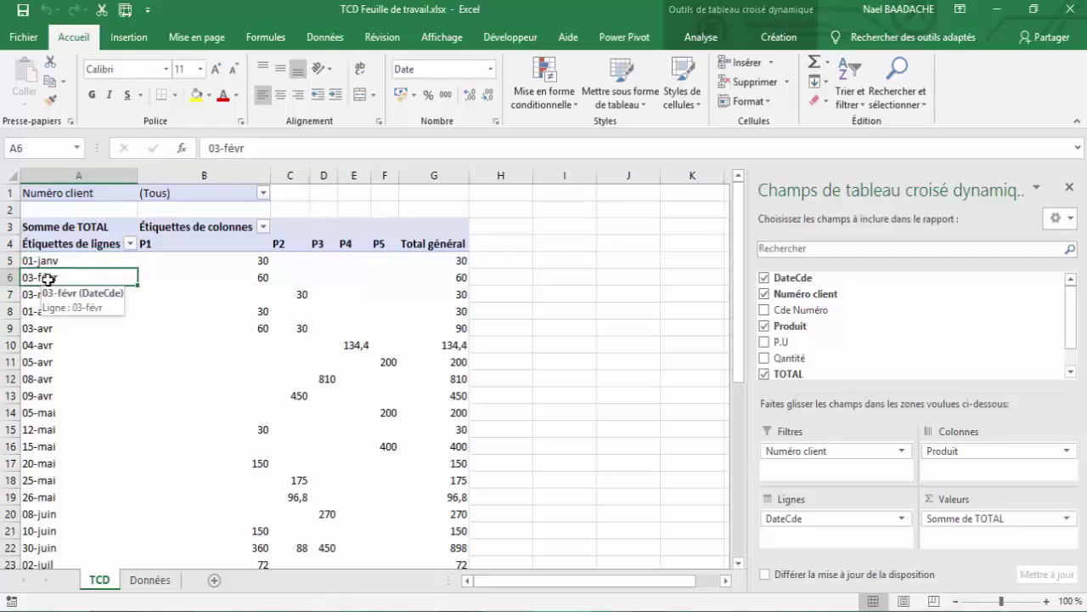
# Step: Group the DateCde row labels by Mois and Années, dropping Jours
pyautogui.rightClick(49, 278)
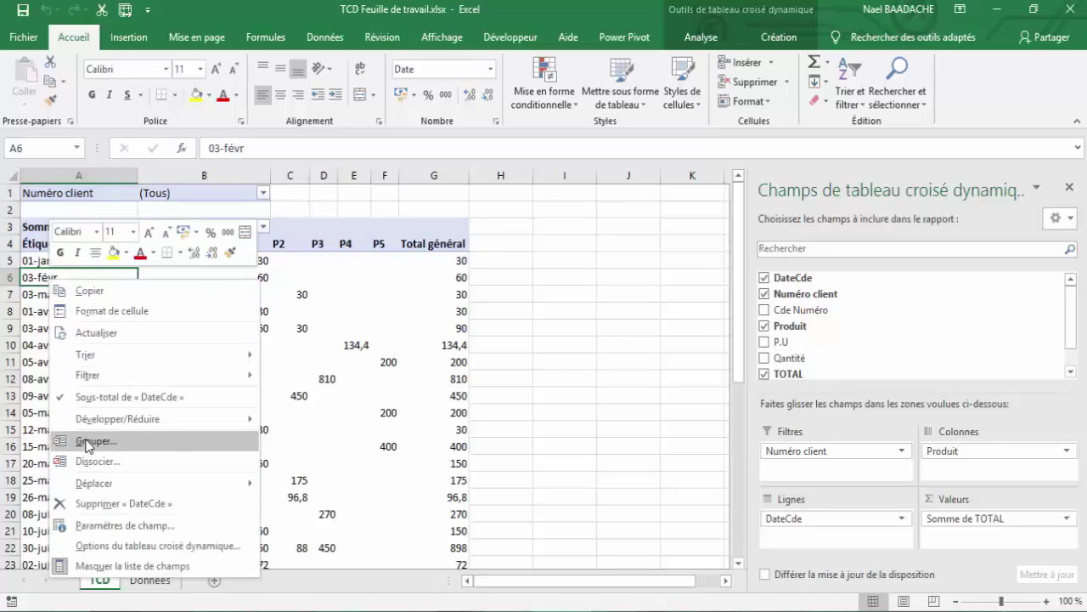
pyautogui.click(87, 441)
pyautogui.moveTo(85, 308); pyautogui.dragTo(589, 224)
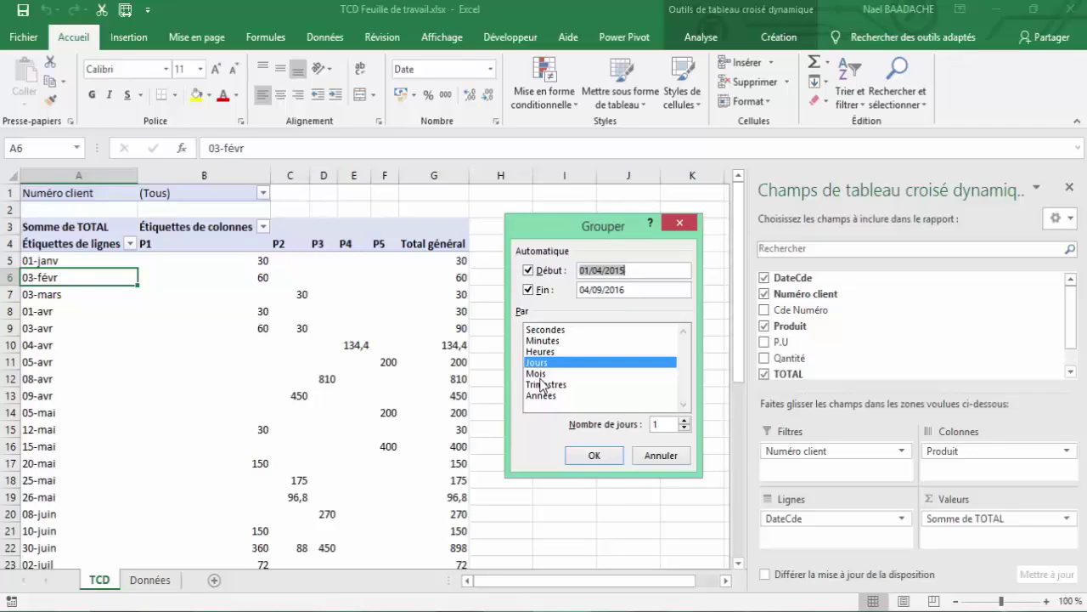
pyautogui.click(540, 378)
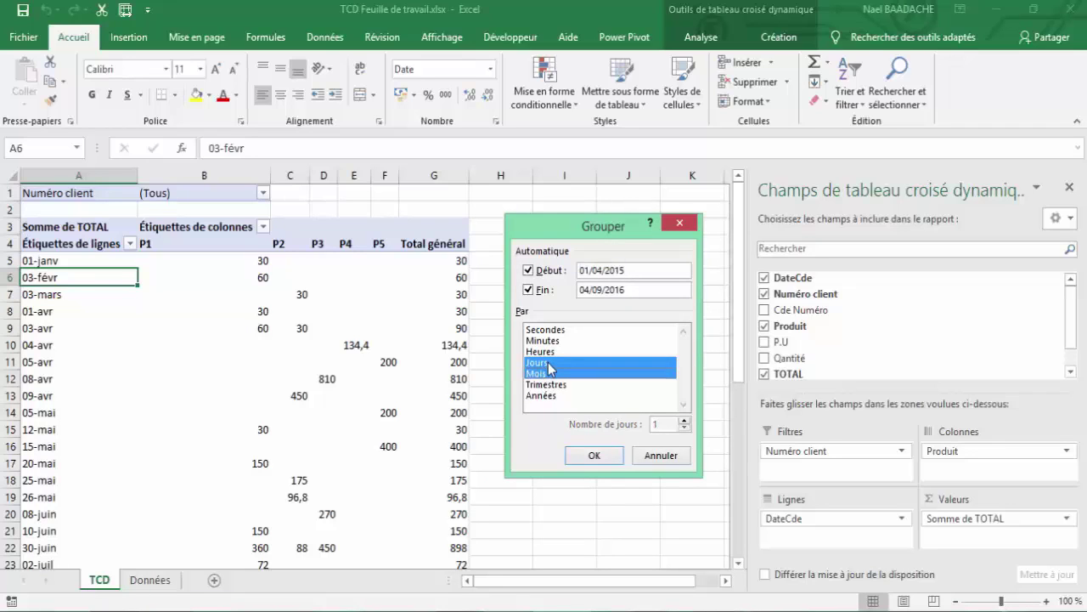
pyautogui.click(547, 364)
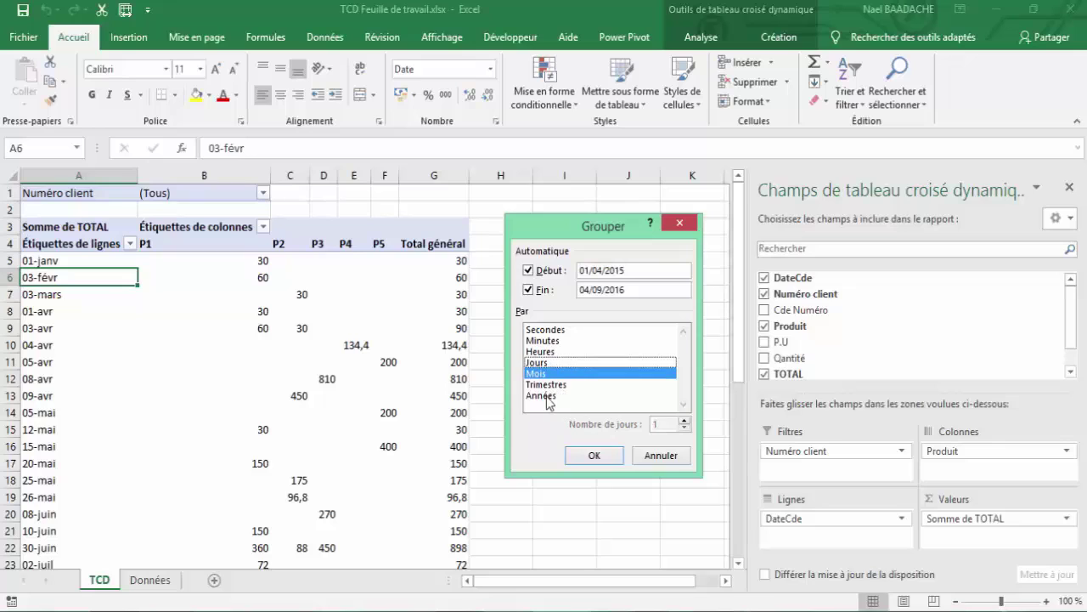
pyautogui.click(547, 395)
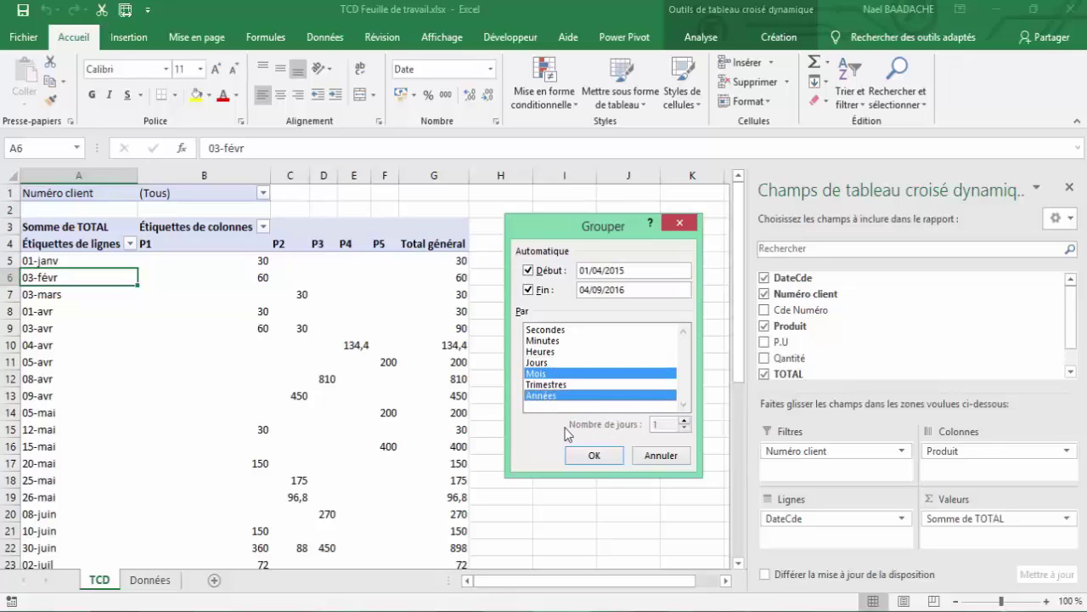
pyautogui.click(600, 462)
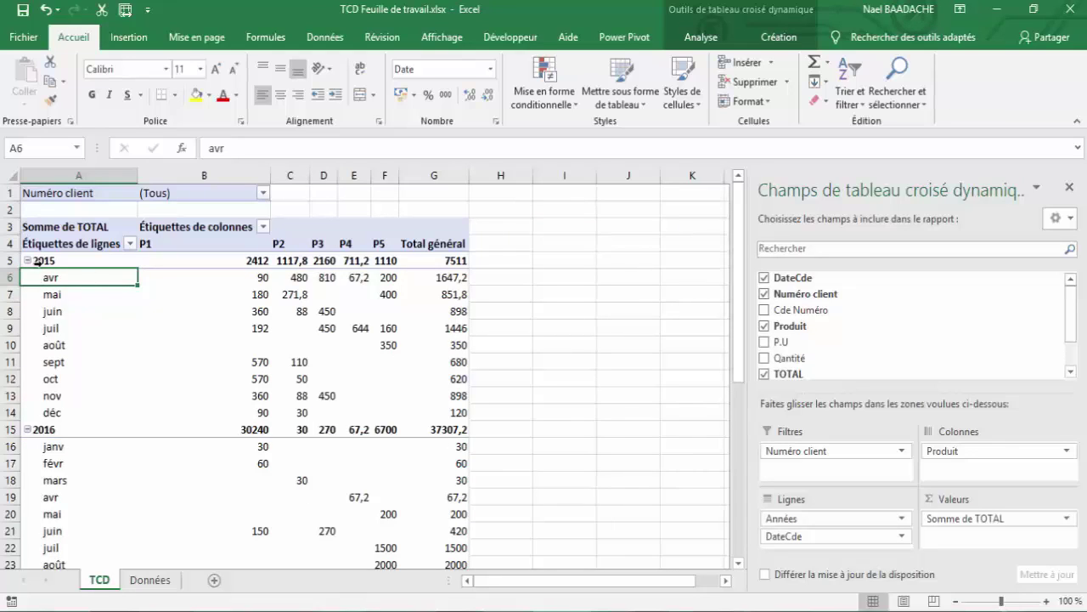
pyautogui.click(56, 296)
pyautogui.click(51, 311)
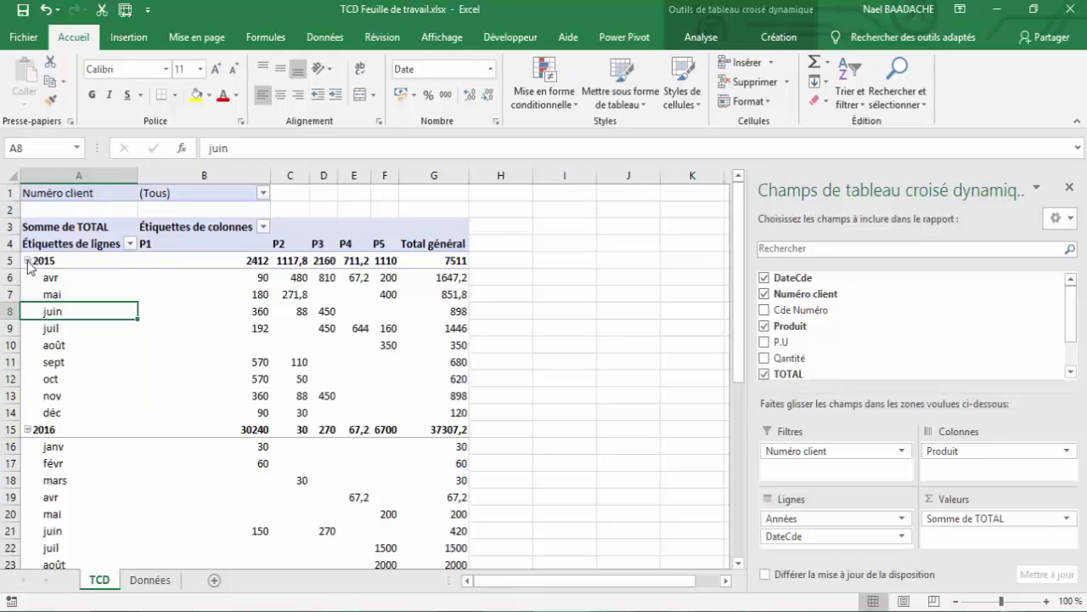
pyautogui.click(28, 262)
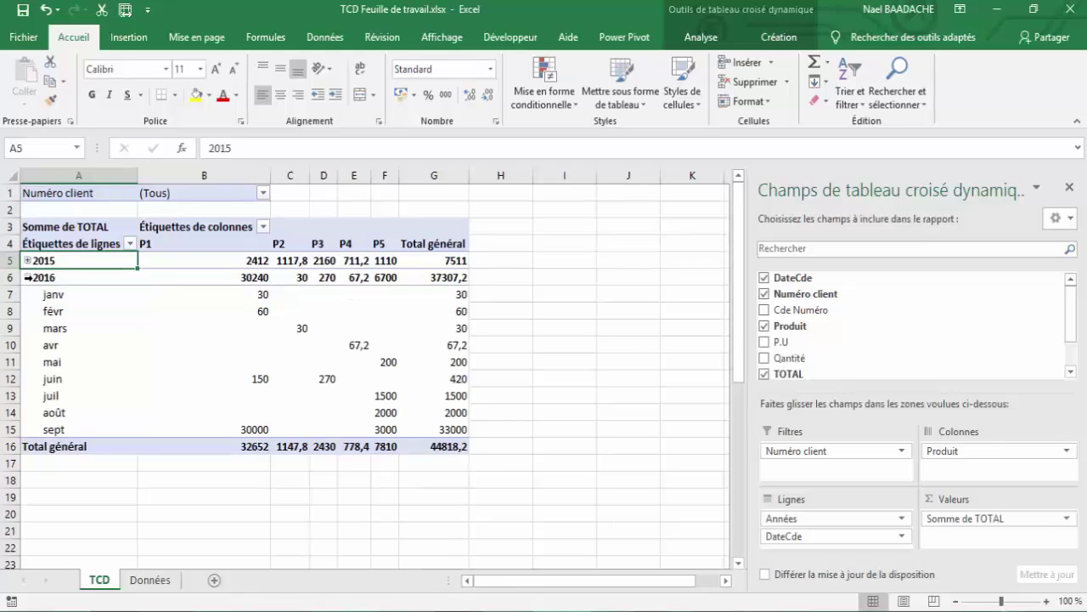
pyautogui.click(27, 278)
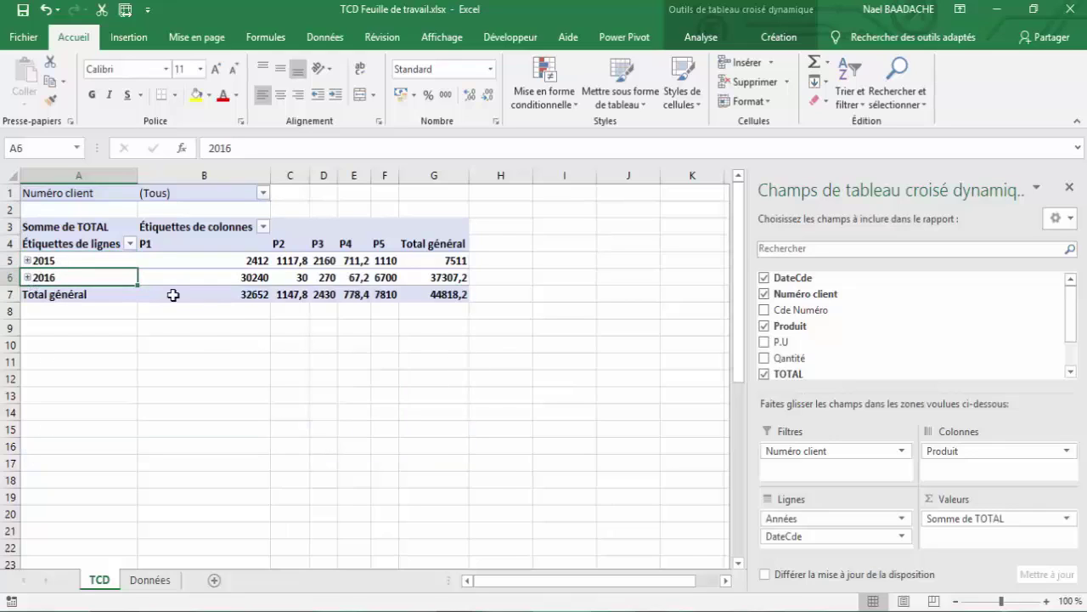
pyautogui.moveTo(171, 295)
pyautogui.click(27, 260)
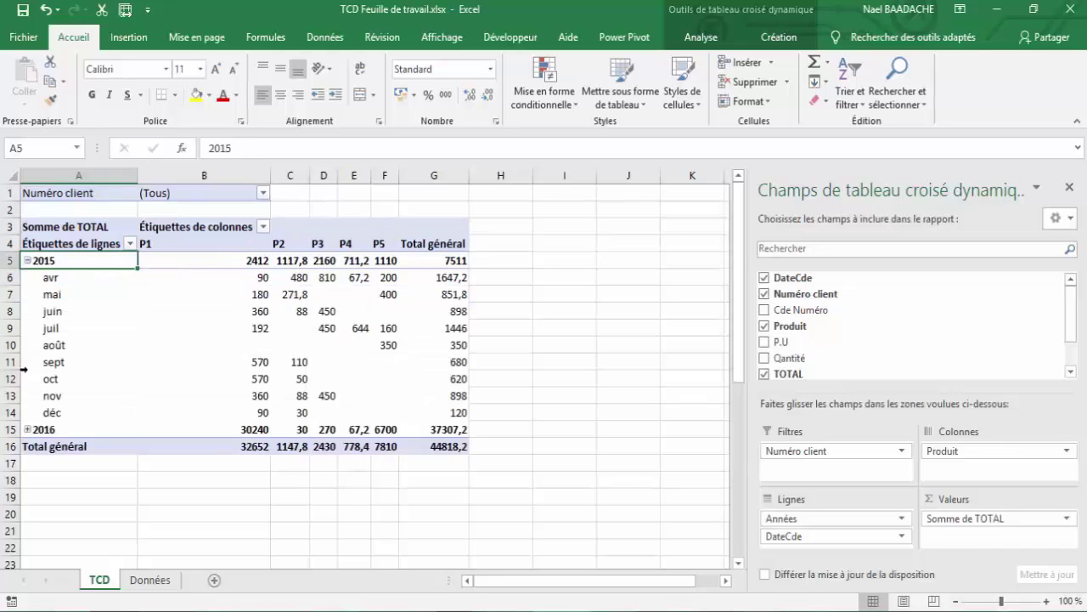
pyautogui.click(27, 429)
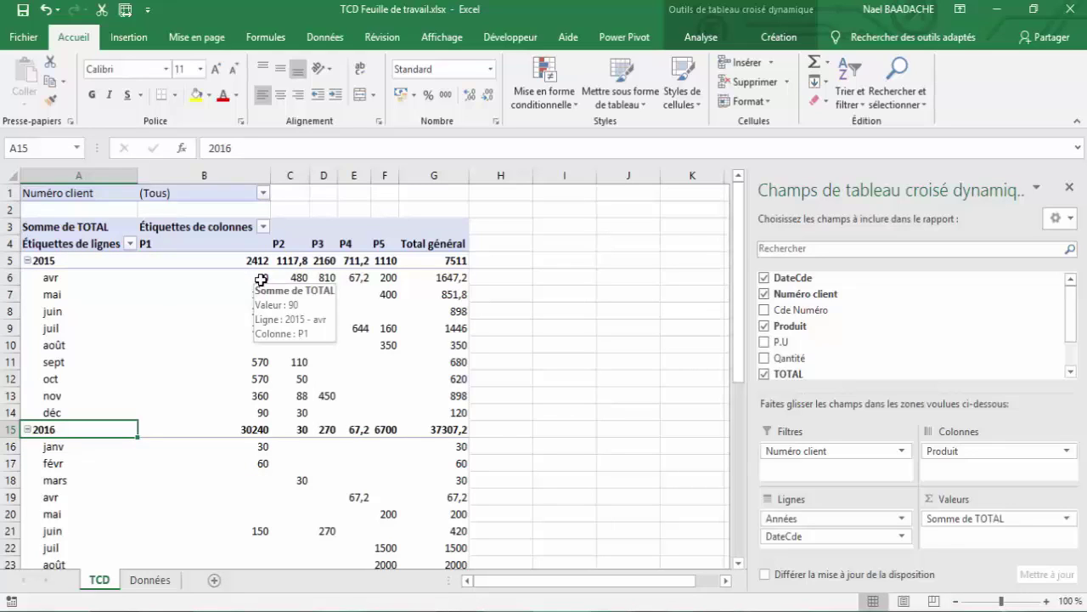
# Step: Format the Somme de TOTAL value field as Monétaire (euro) with 0 decimal places
pyautogui.click(264, 280)
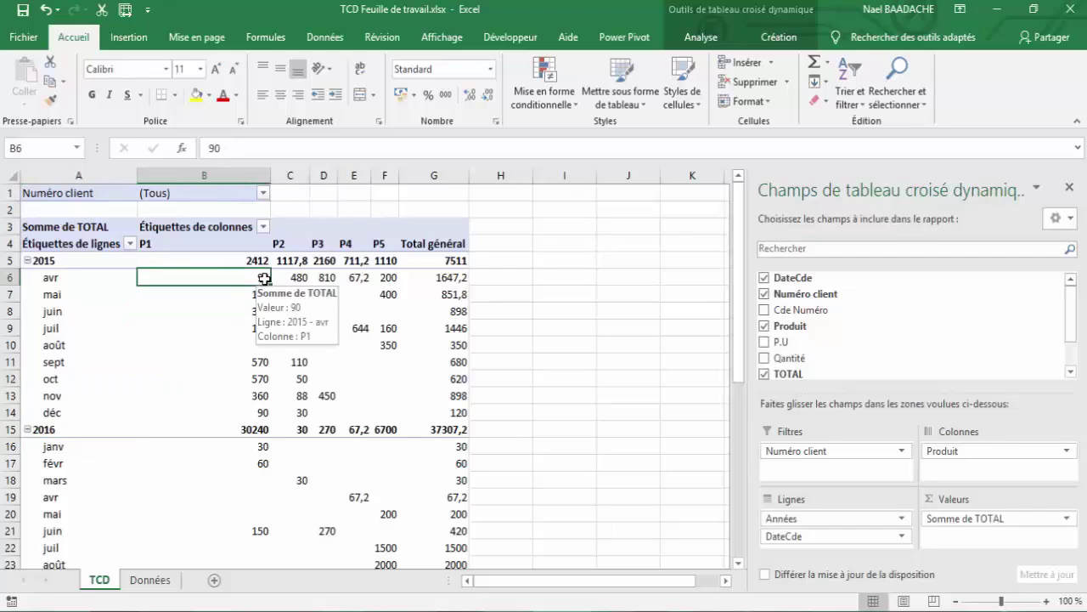
pyautogui.rightClick(263, 279)
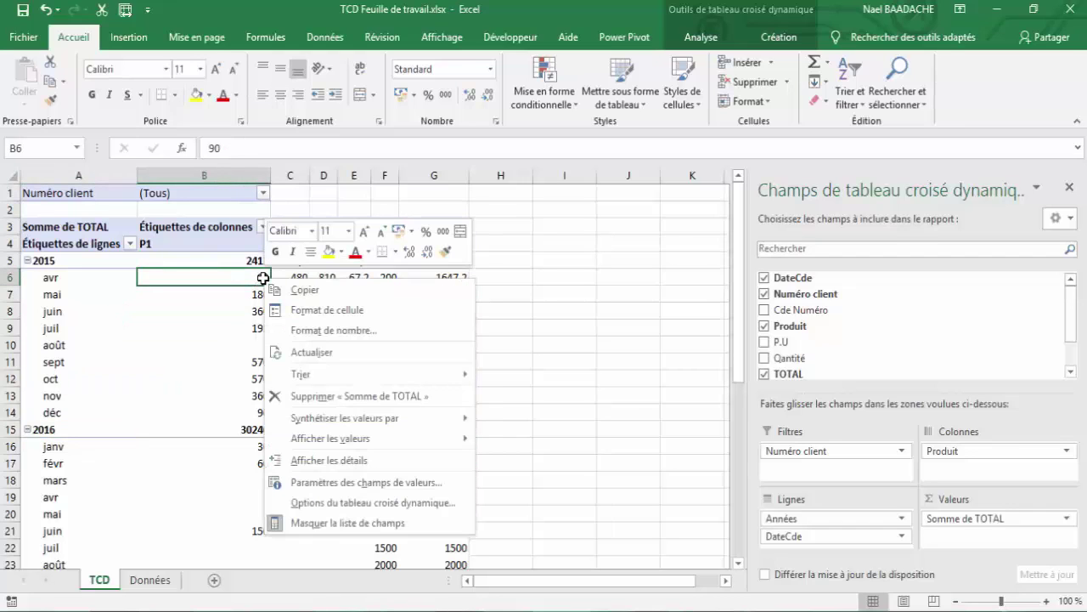
pyautogui.click(298, 481)
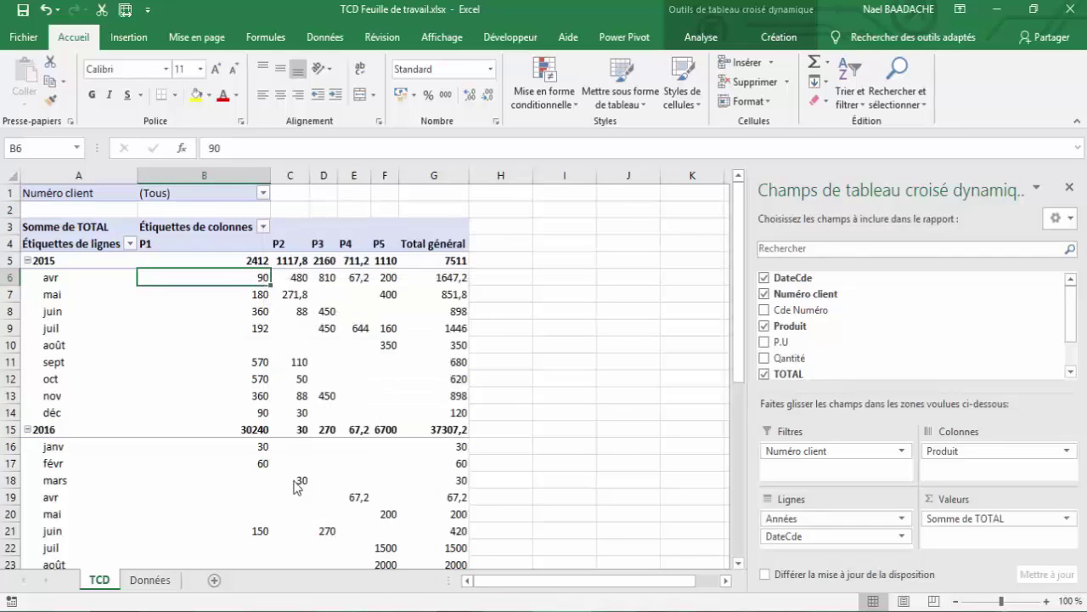
pyautogui.moveTo(306, 354); pyautogui.dragTo(583, 192)
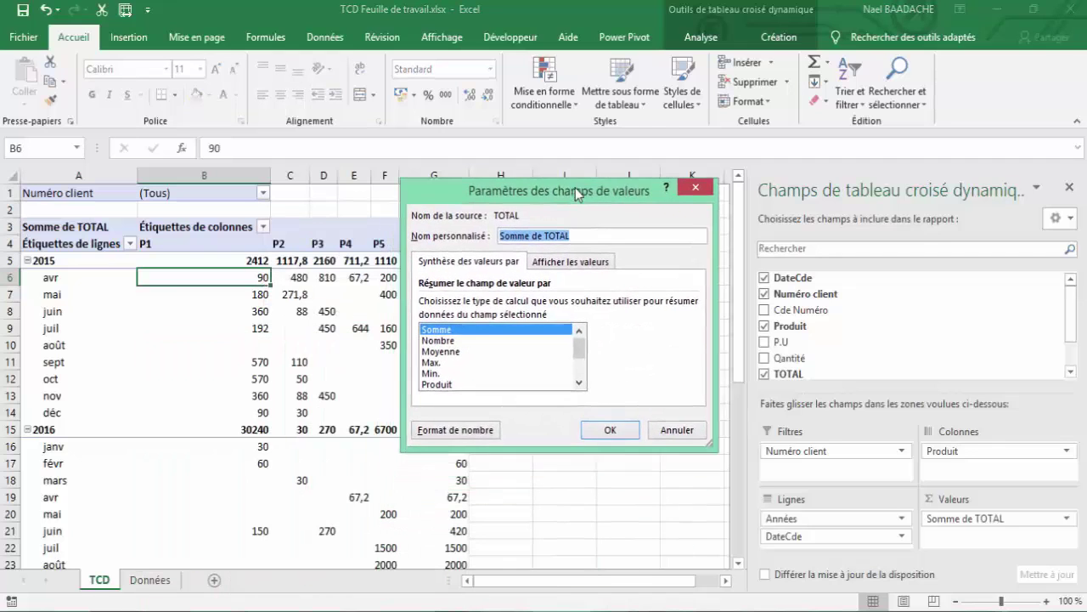
pyautogui.click(463, 416)
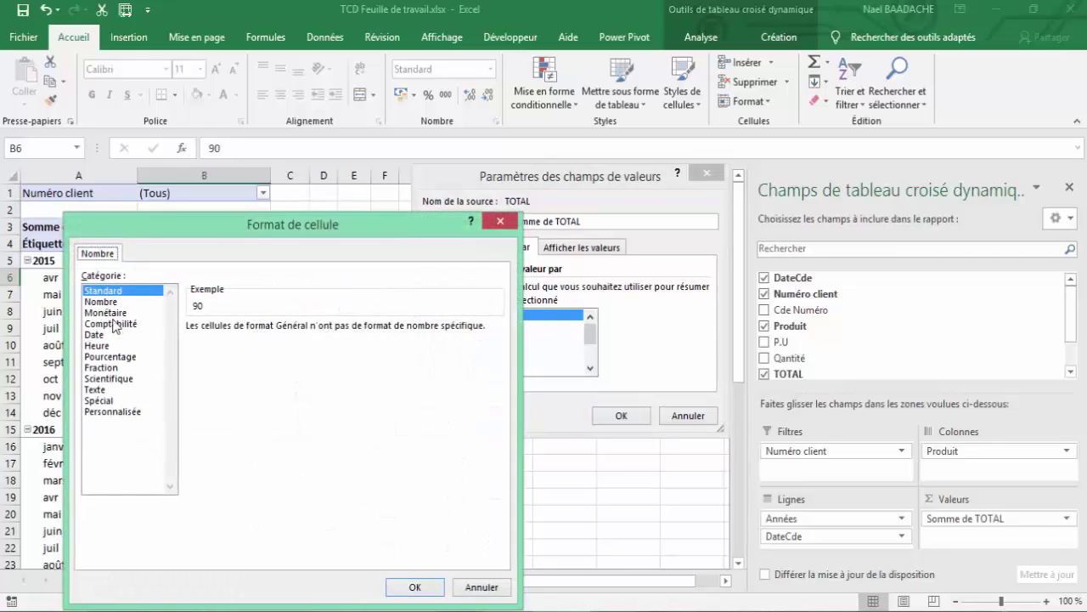
pyautogui.click(113, 313)
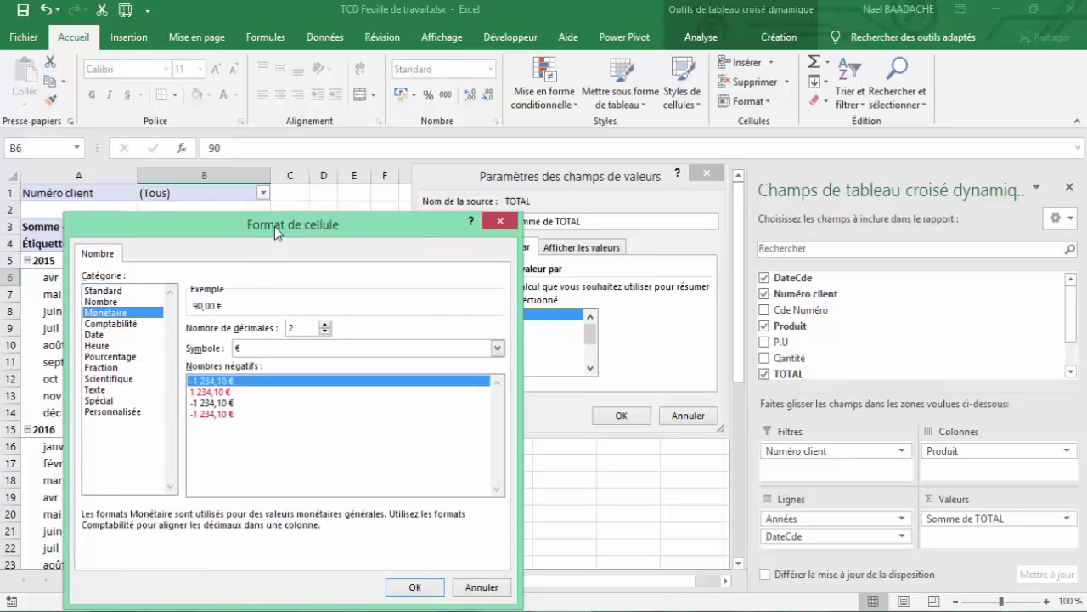
pyautogui.moveTo(274, 226); pyautogui.dragTo(392, 170)
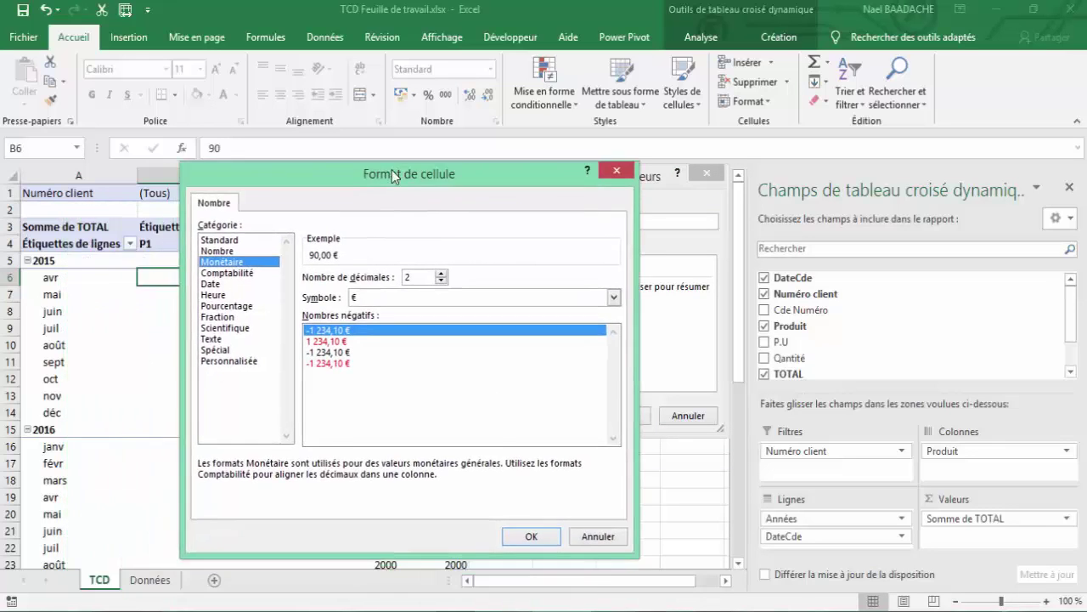
pyautogui.doubleClick(395, 273)
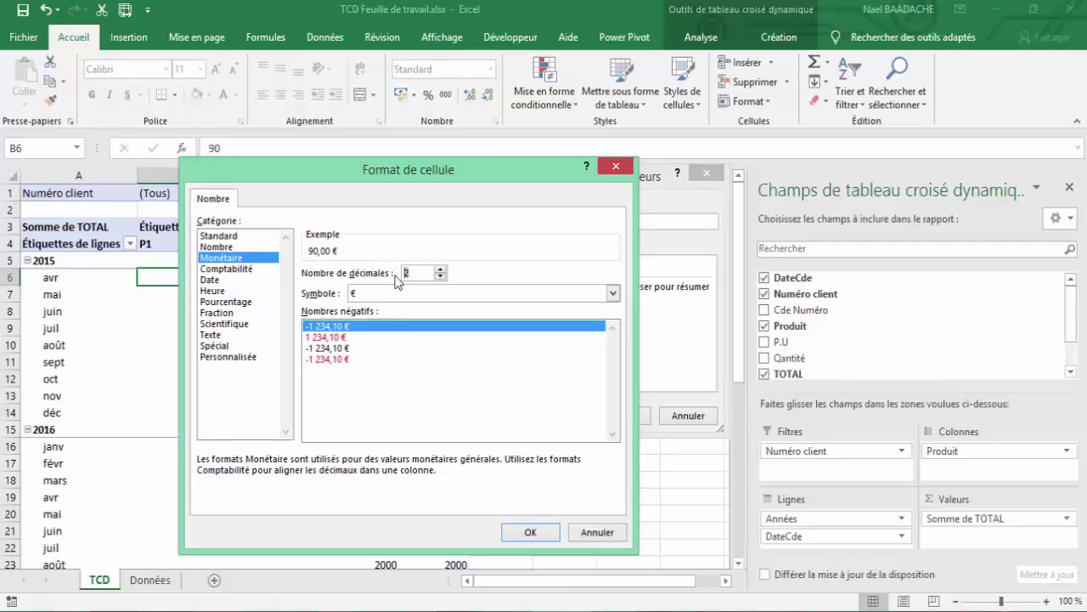
pyautogui.write('0')
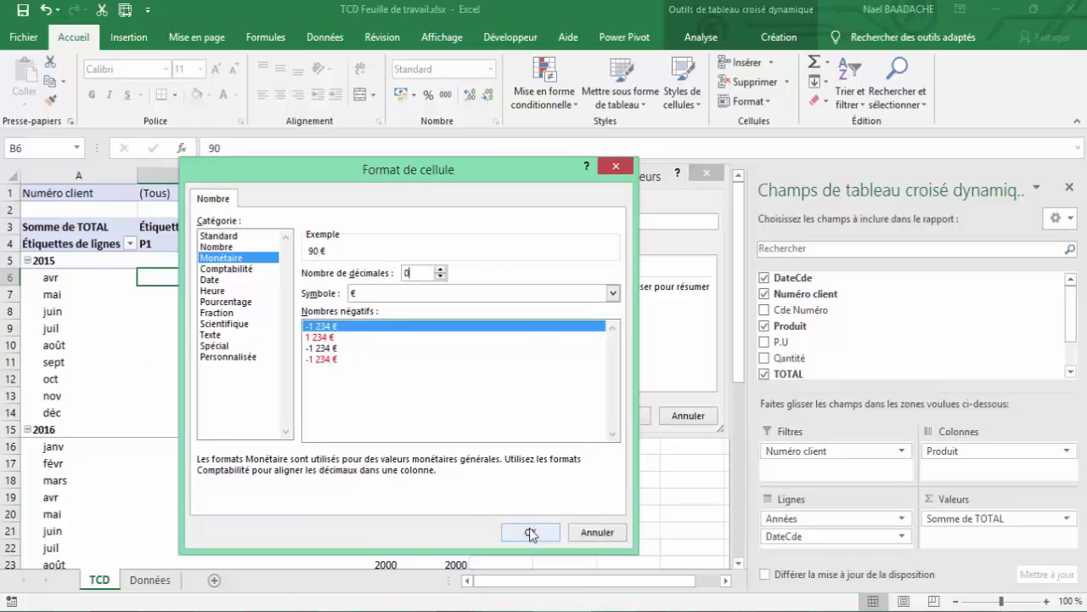
pyautogui.click(530, 532)
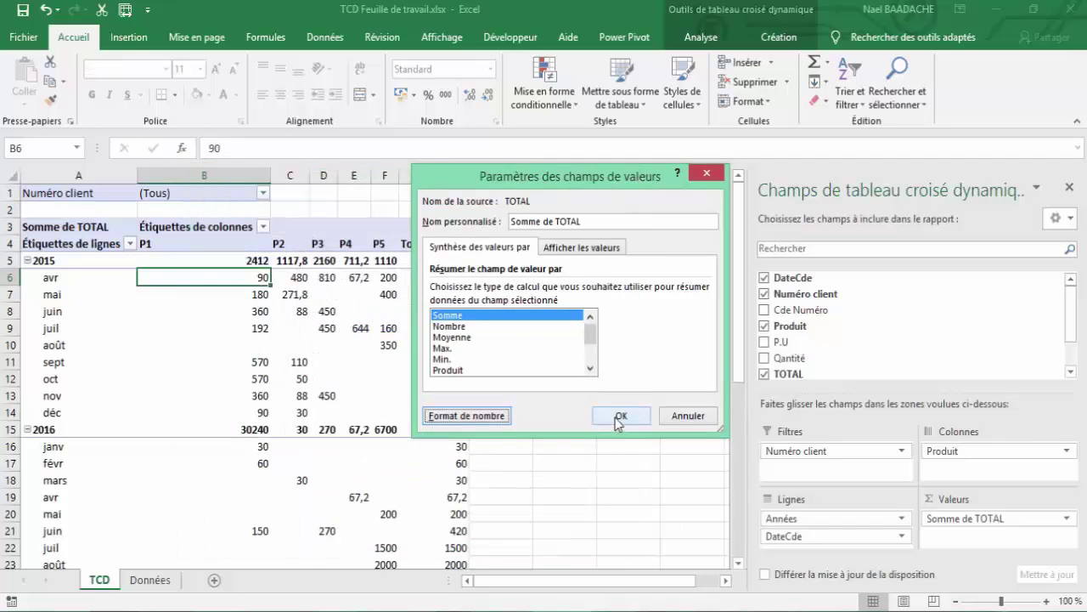
pyautogui.click(619, 417)
pyautogui.click(256, 364)
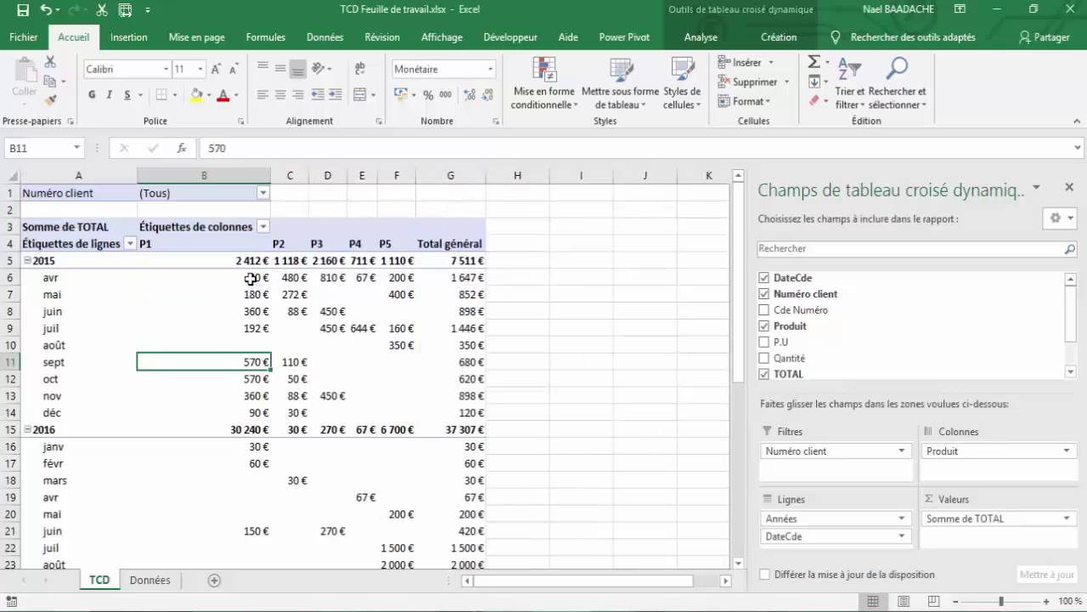
pyautogui.moveTo(250, 296)
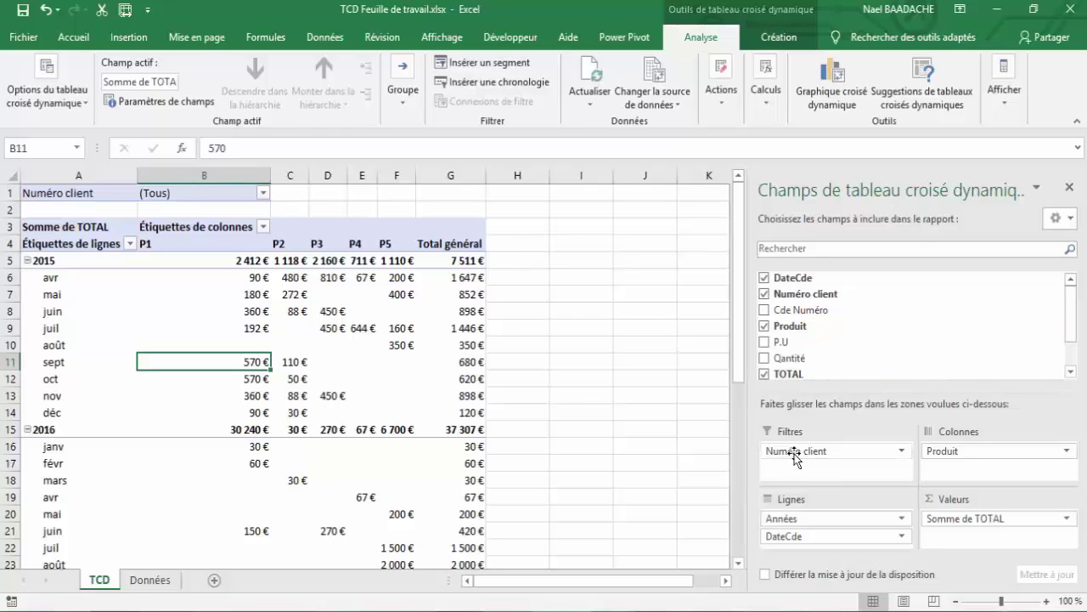
# Step: Filter the Numéro client field to show only two selected clients
pyautogui.click(264, 195)
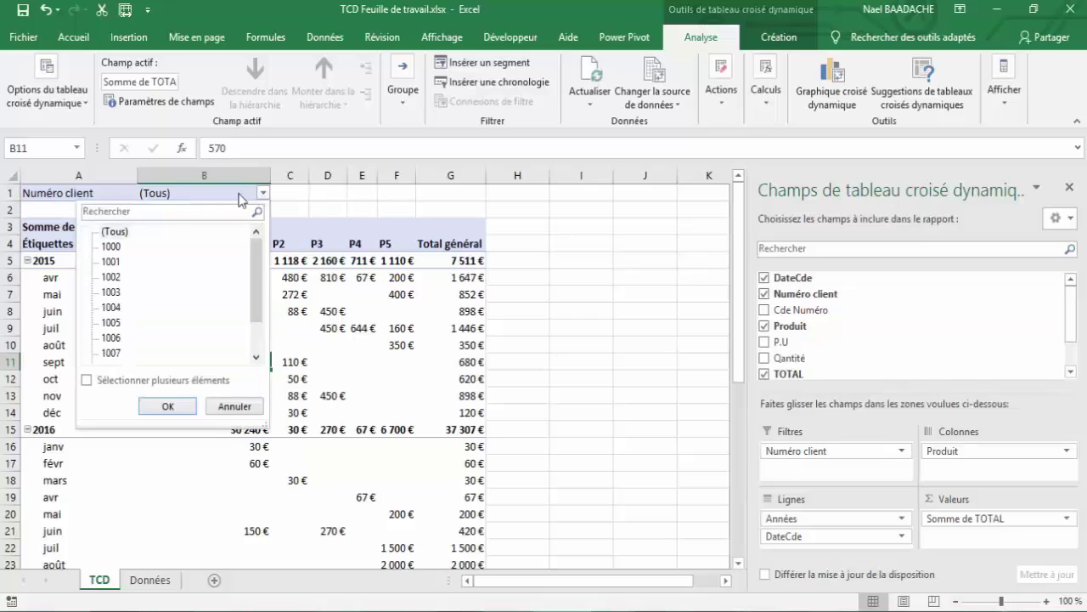
pyautogui.click(86, 382)
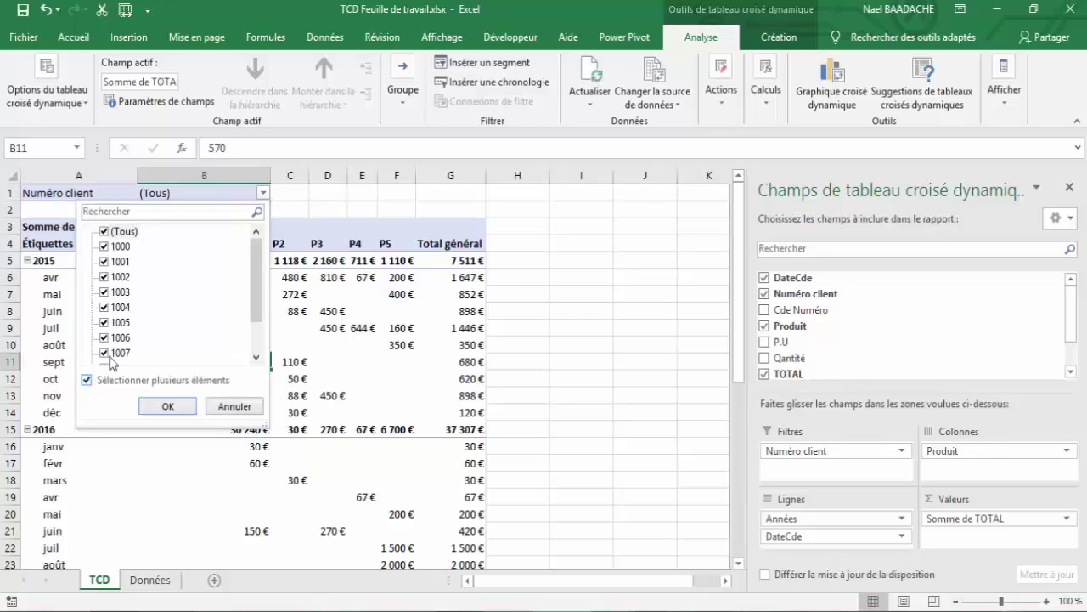
pyautogui.click(106, 232)
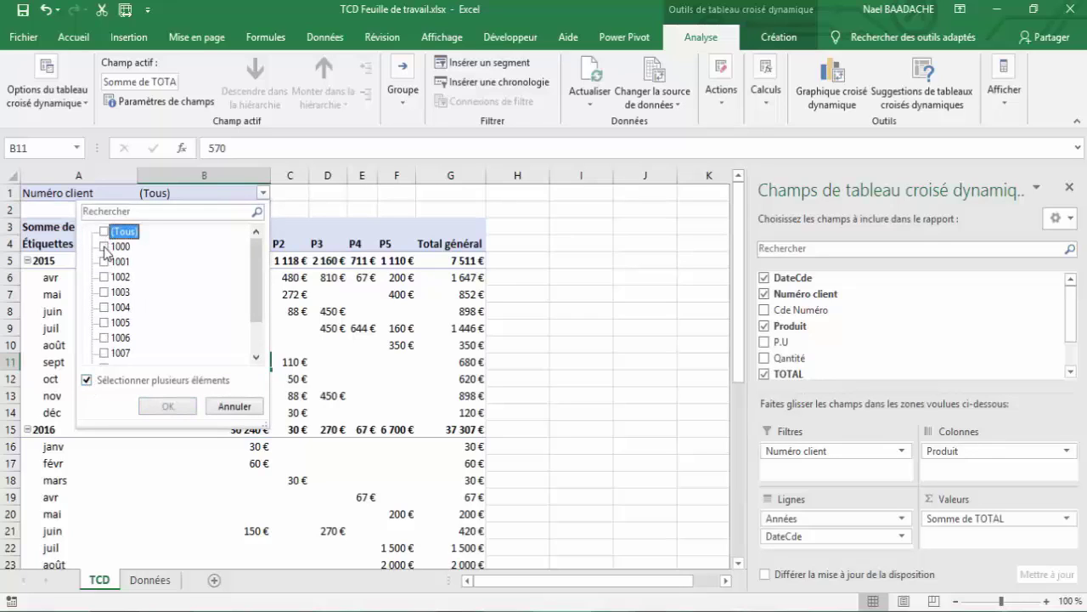
pyautogui.click(105, 247)
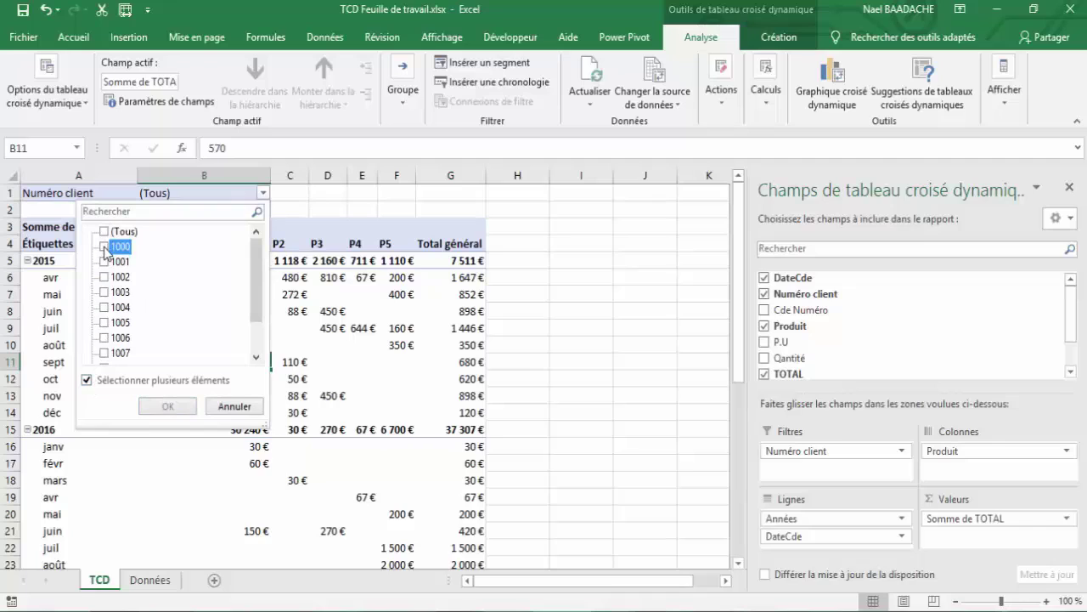
pyautogui.click(104, 292)
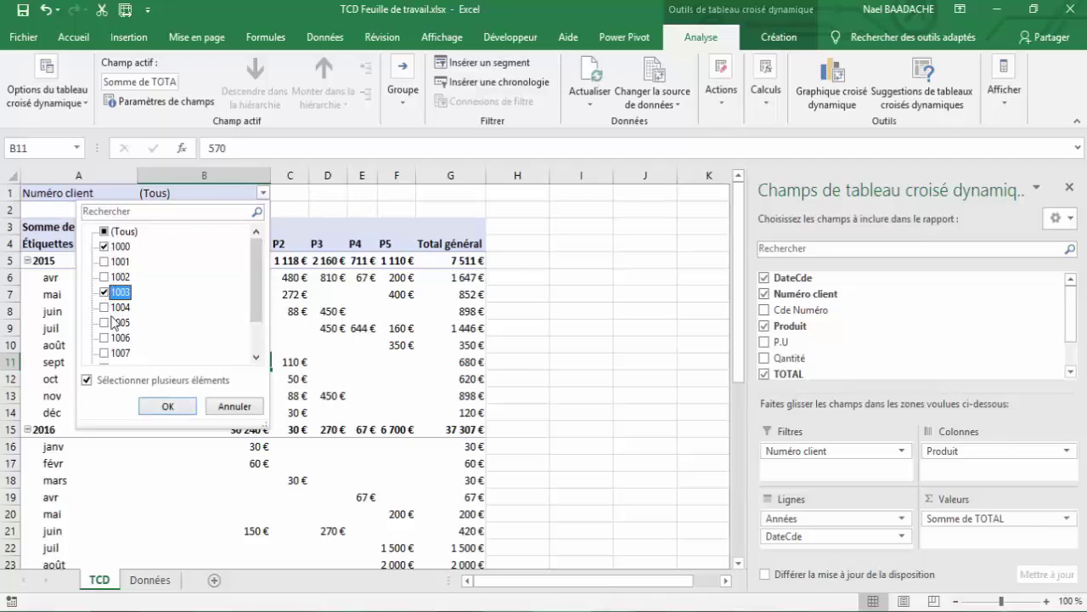
pyautogui.click(164, 407)
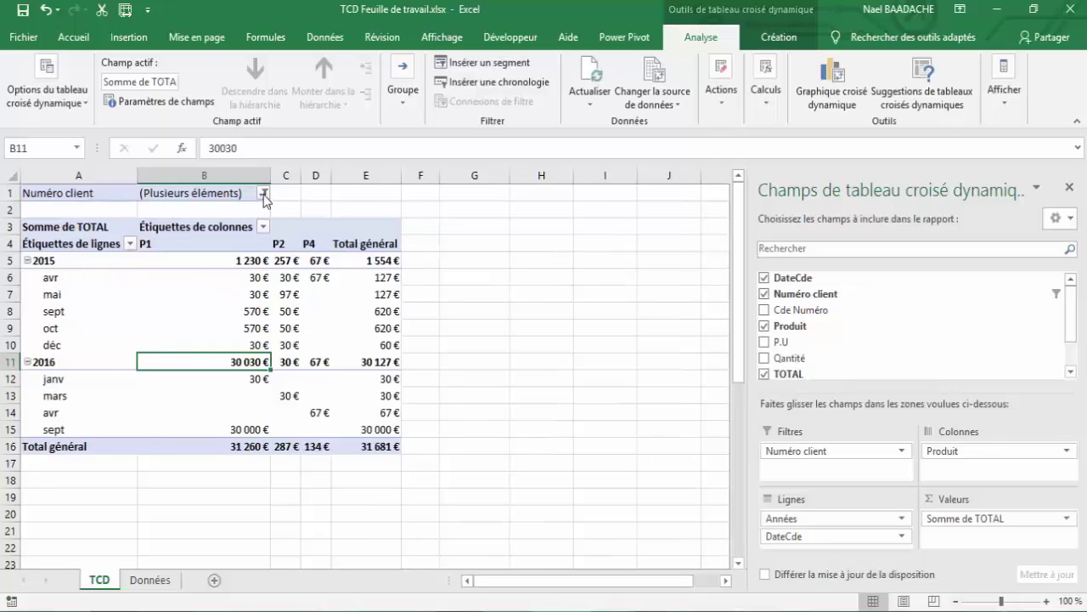
# Step: Set the Numéro client filter back to (Tous) so every client shows
pyautogui.click(264, 194)
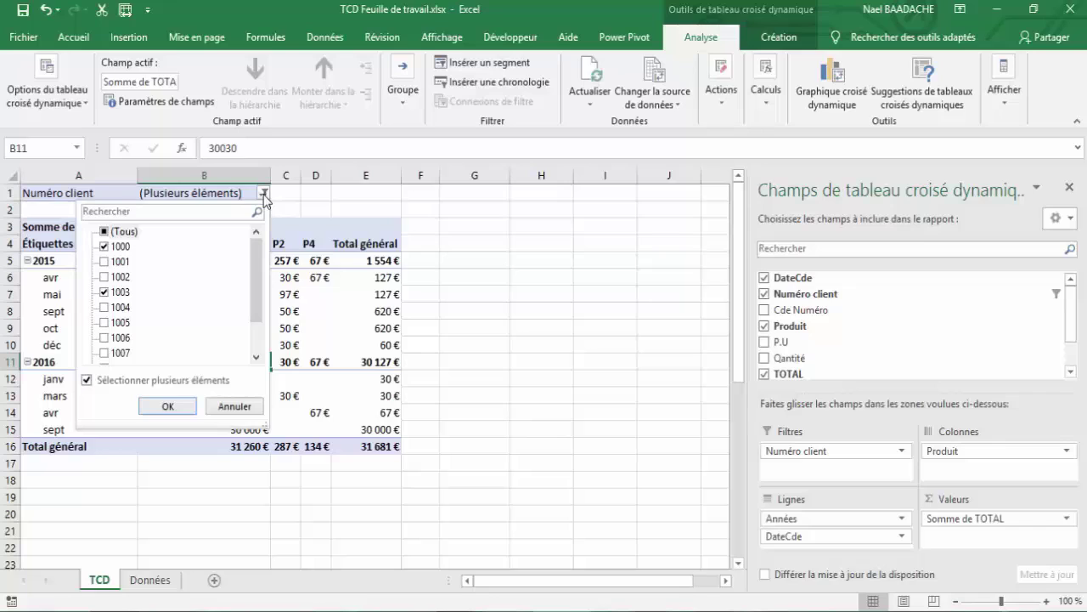
pyautogui.click(105, 235)
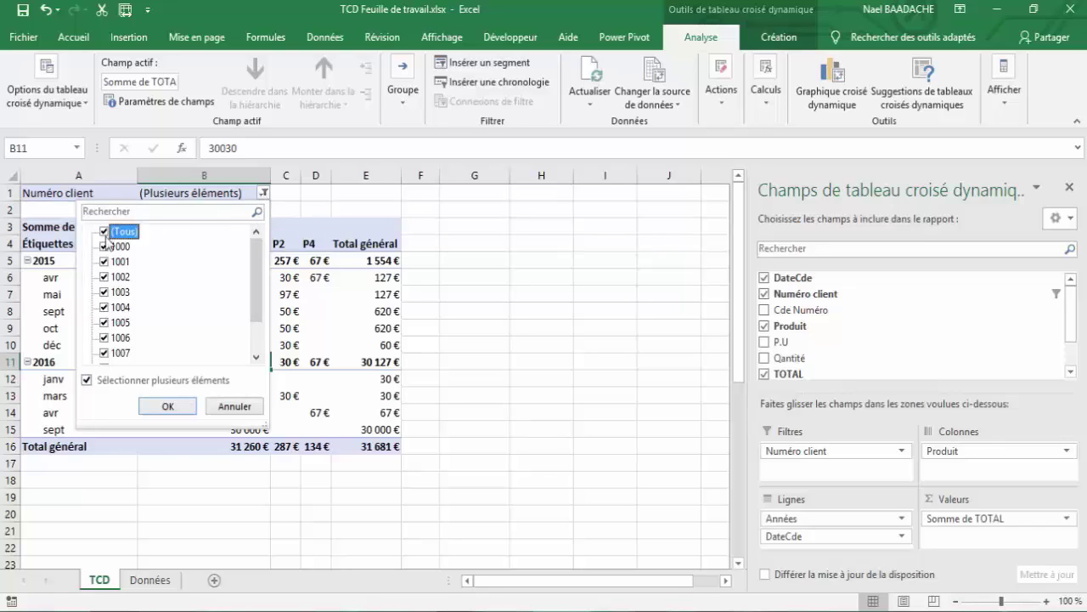
pyautogui.click(176, 408)
pyautogui.click(251, 314)
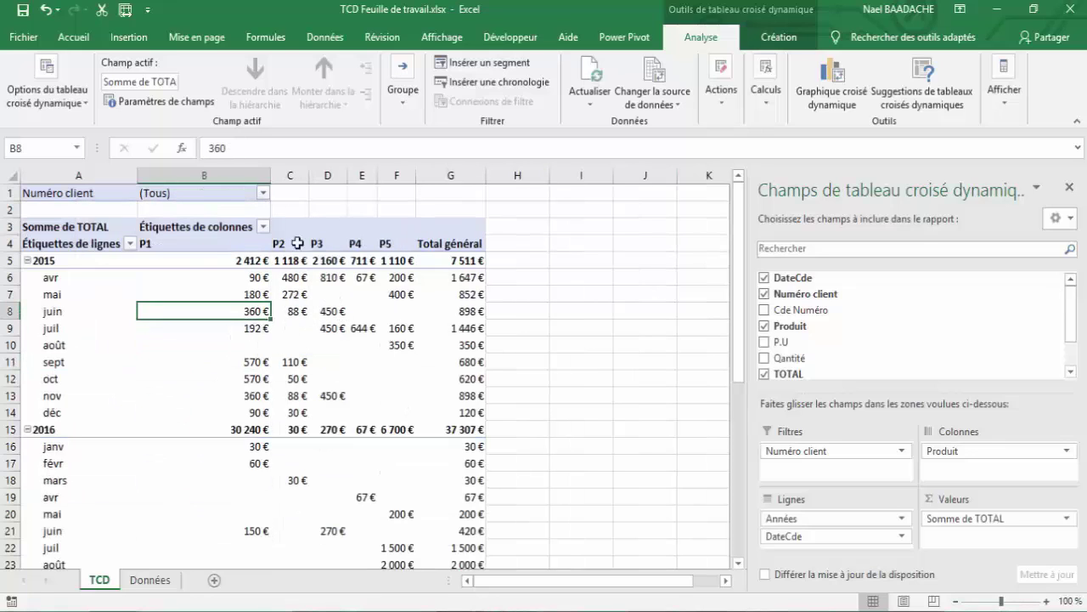
# Step: Apply the orange pivot style from the Moyen group of the PivotTable Création styles gallery
pyautogui.click(262, 298)
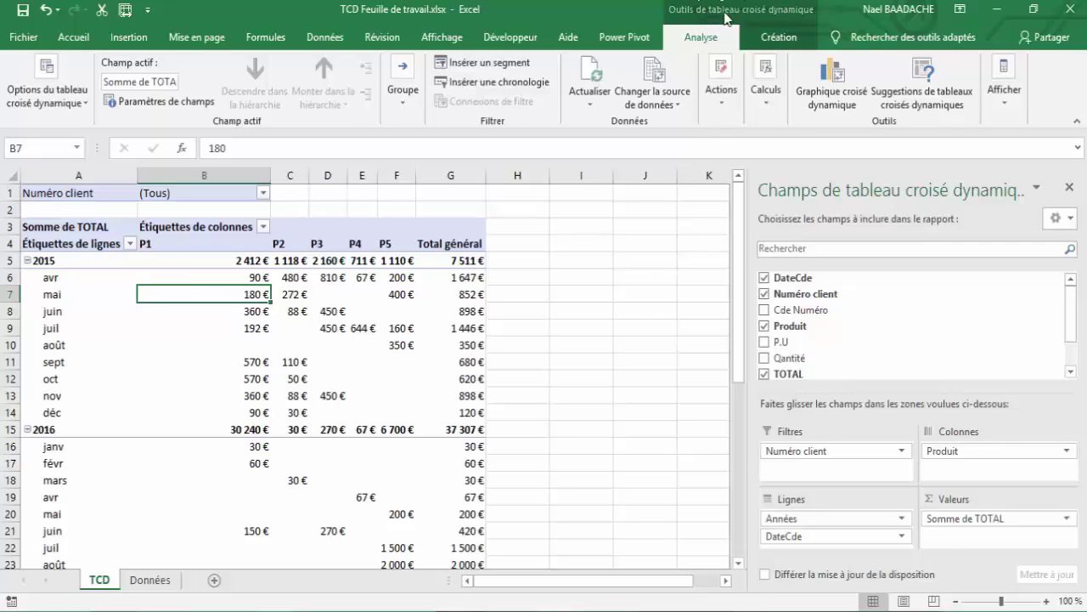
pyautogui.click(781, 43)
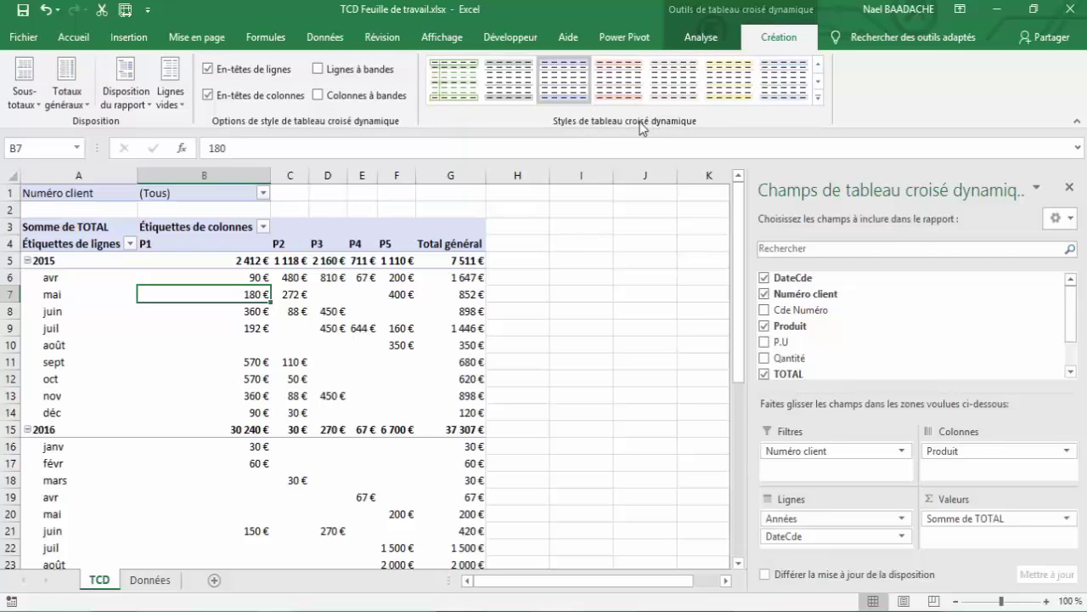
pyautogui.click(818, 97)
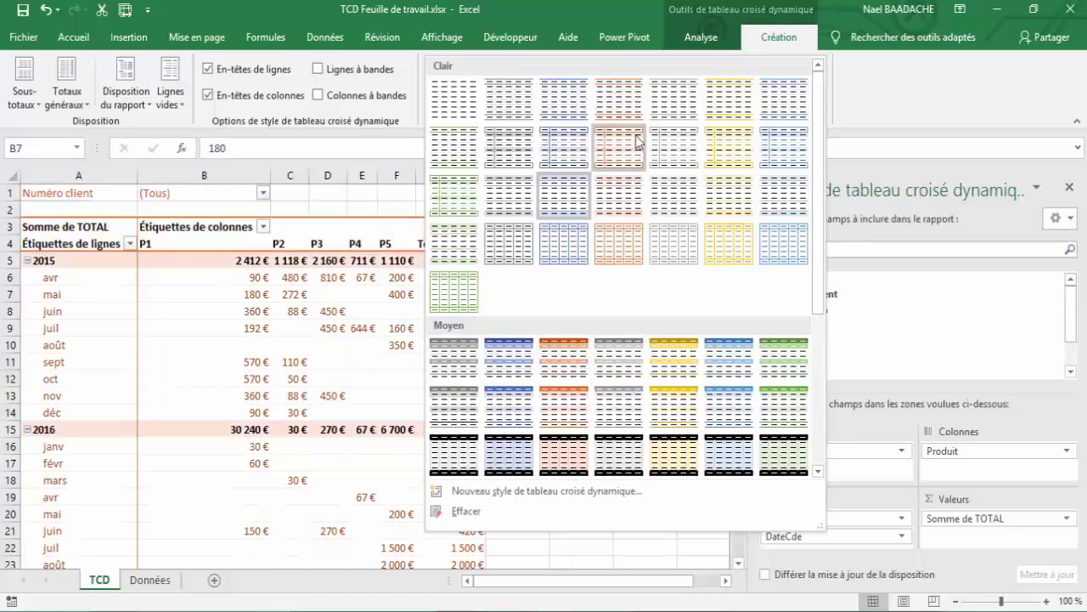
pyautogui.click(567, 374)
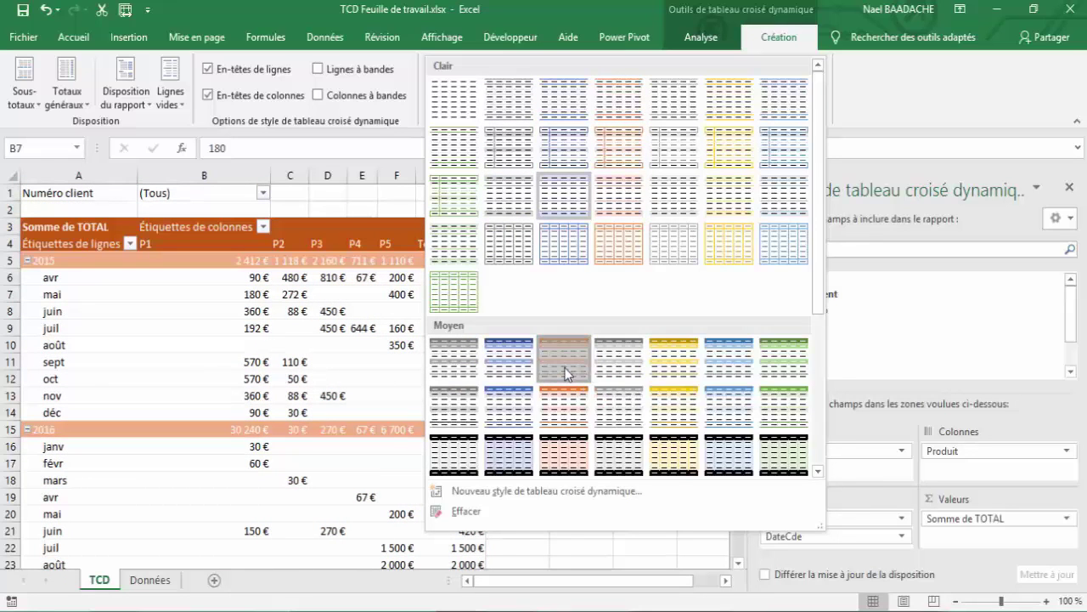
pyautogui.click(187, 332)
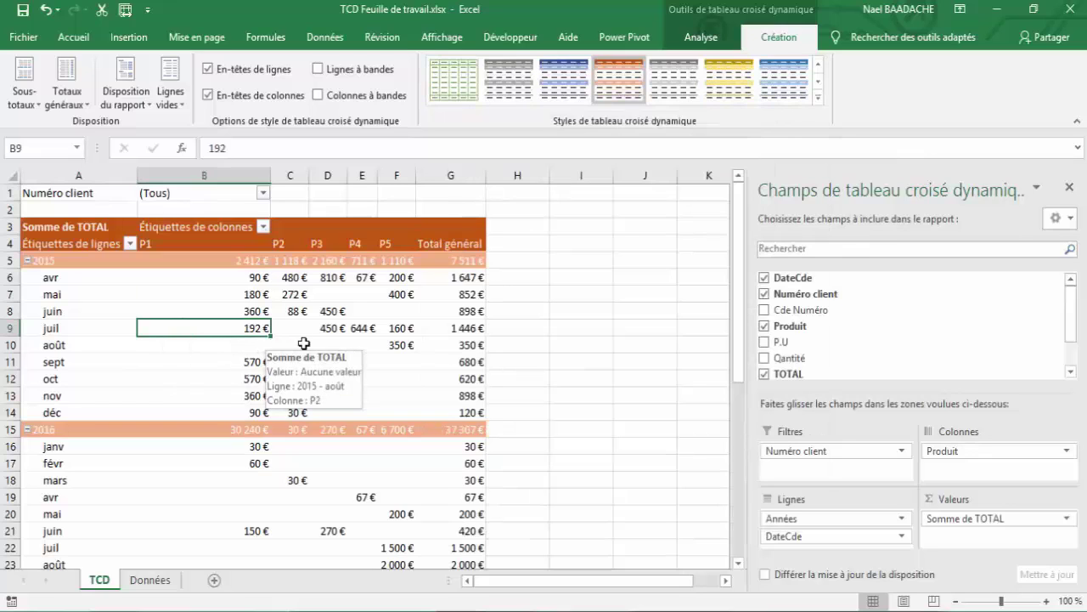
# Step: Replace the B3 header 'Étiquettes de colonnes' with 'Produit'
pyautogui.click(192, 227)
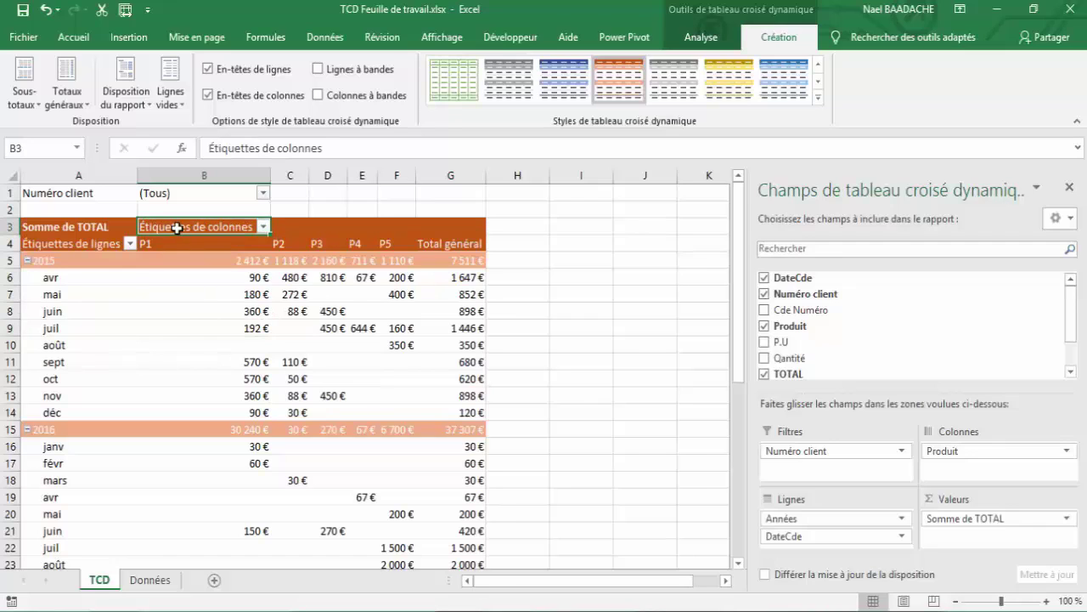
pyautogui.moveTo(334, 149); pyautogui.dragTo(212, 151)
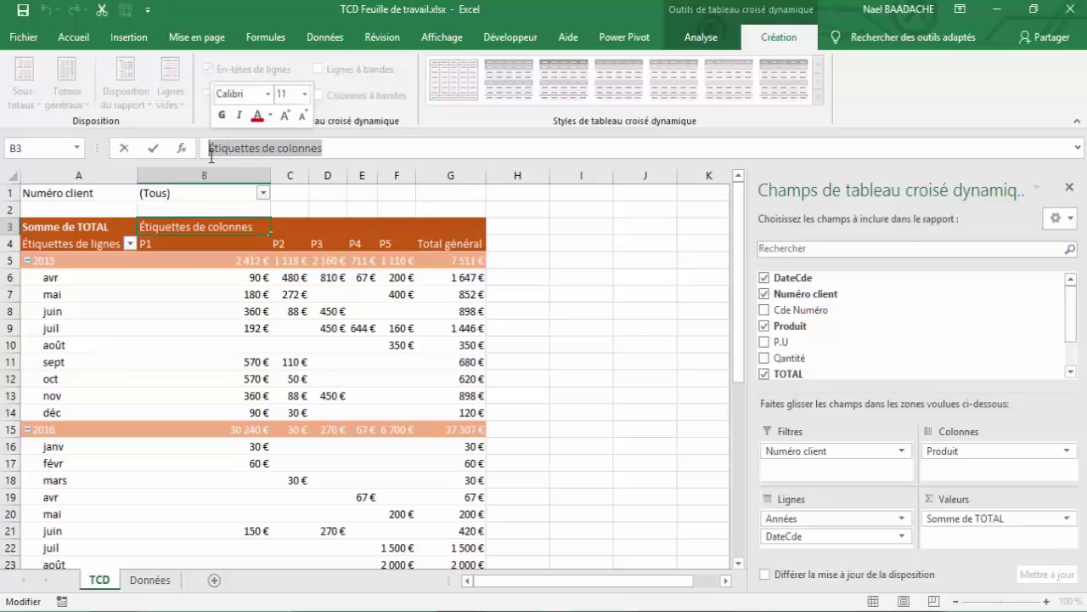
pyautogui.press('Delete')
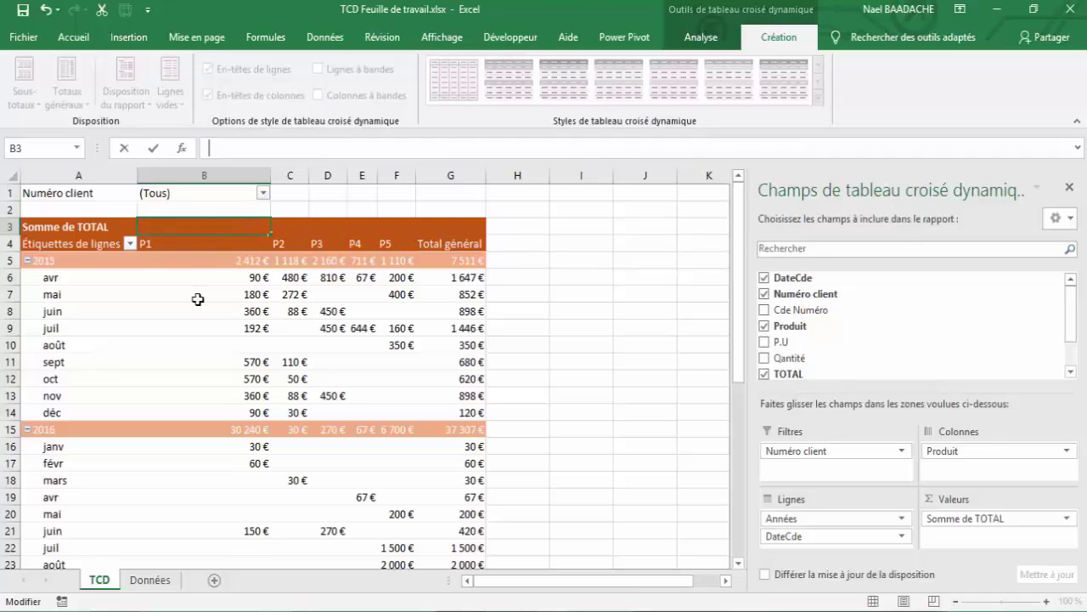
pyautogui.write('Pro')
pyautogui.write('duits')
pyautogui.press('Return')
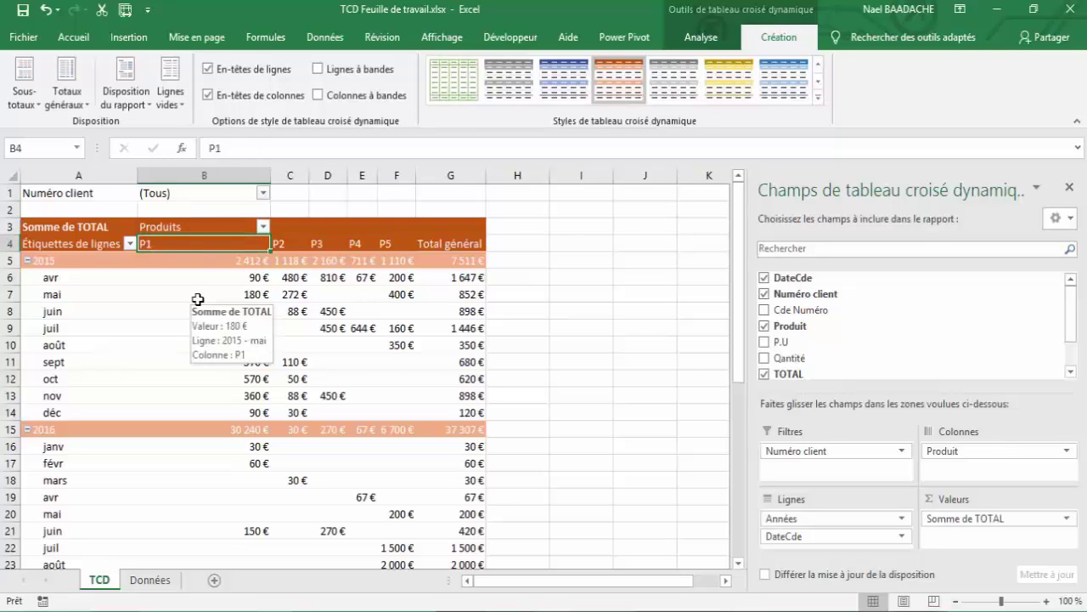
# Step: Review the Produit field settings and confirm them with OK
pyautogui.click(204, 225)
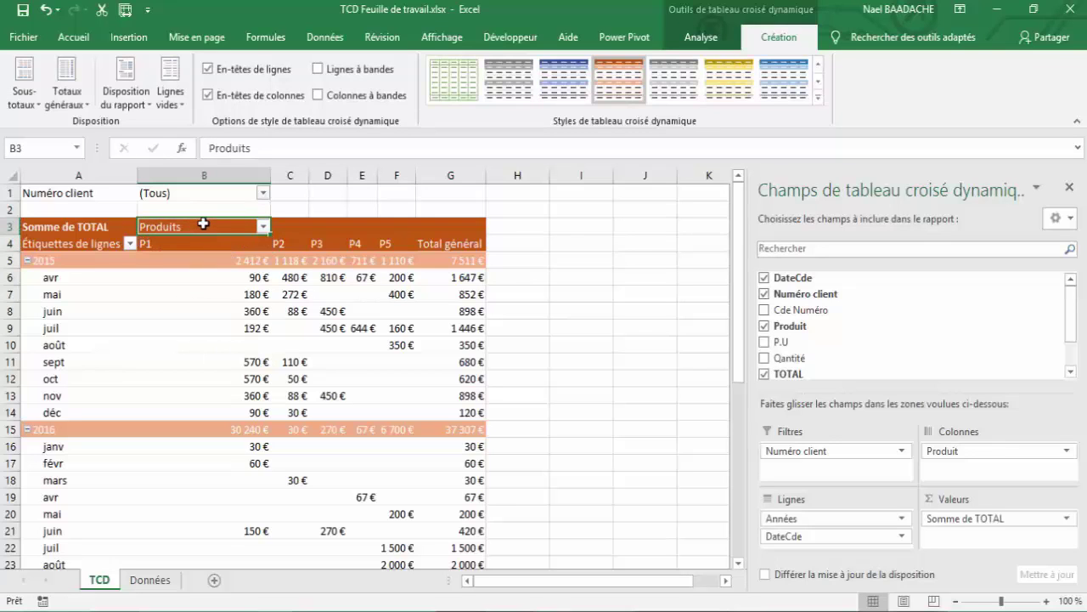
pyautogui.click(958, 453)
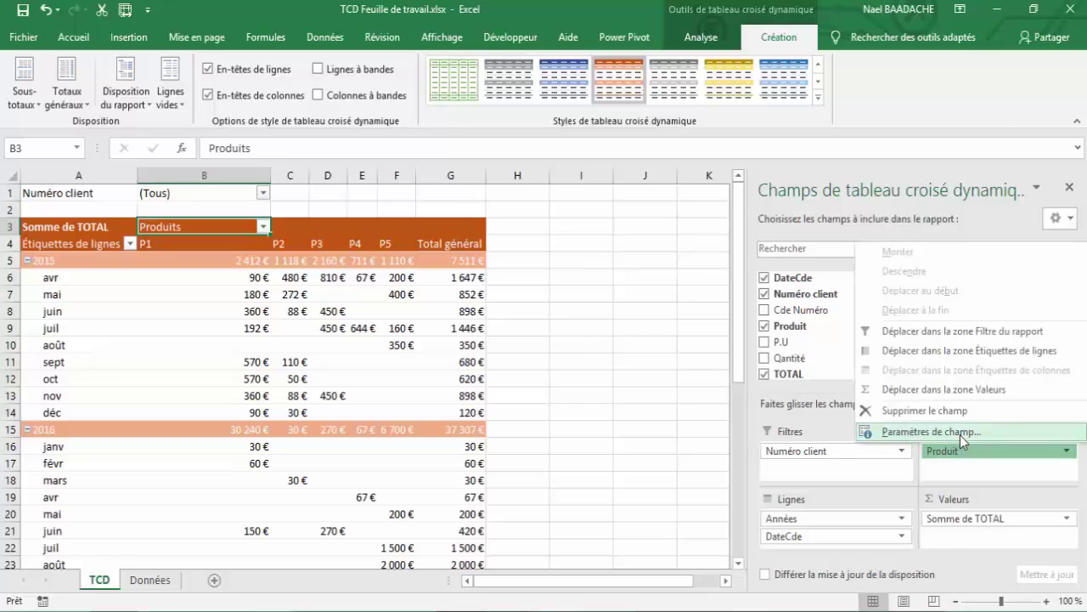
pyautogui.click(960, 435)
pyautogui.moveTo(750, 202); pyautogui.dragTo(689, 193)
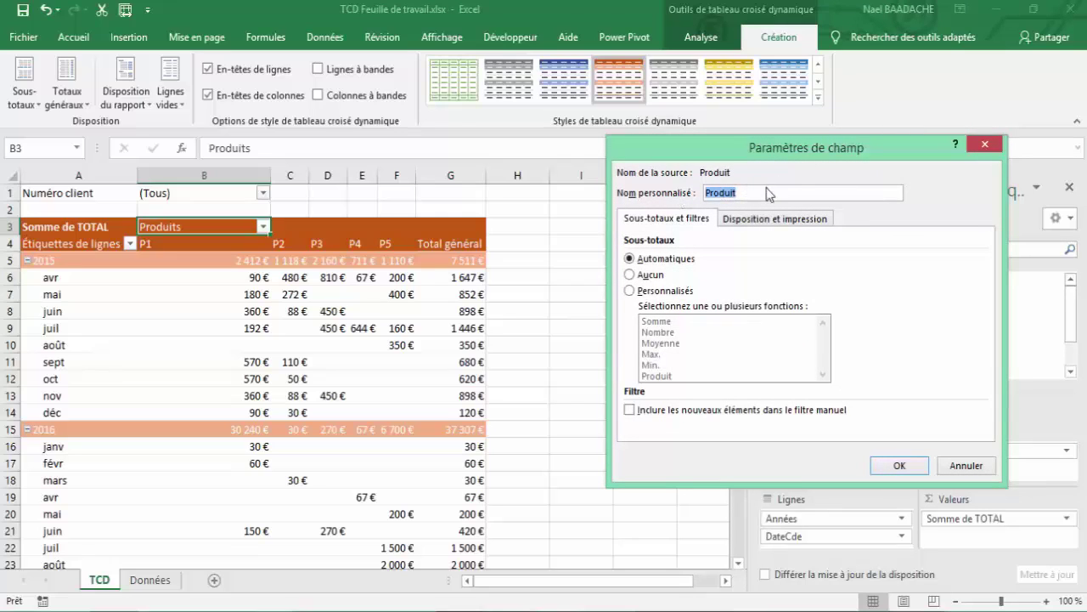
pyautogui.click(901, 467)
# Step: Clear the 'Somme de TOTAL' caption in A3, dismissing the blank-name error
pyautogui.click(85, 226)
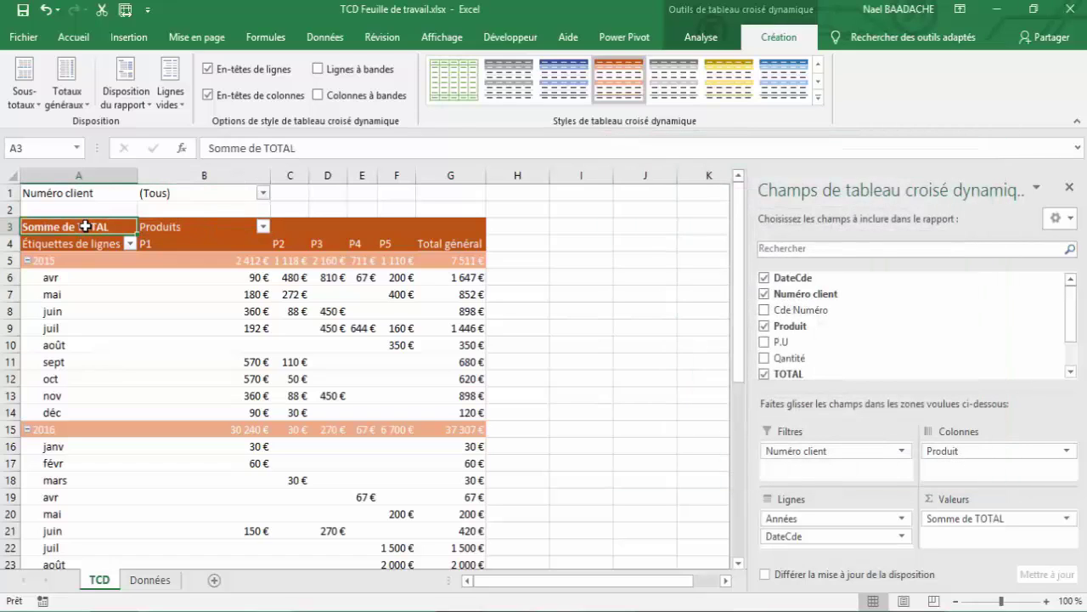
pyautogui.click(324, 148)
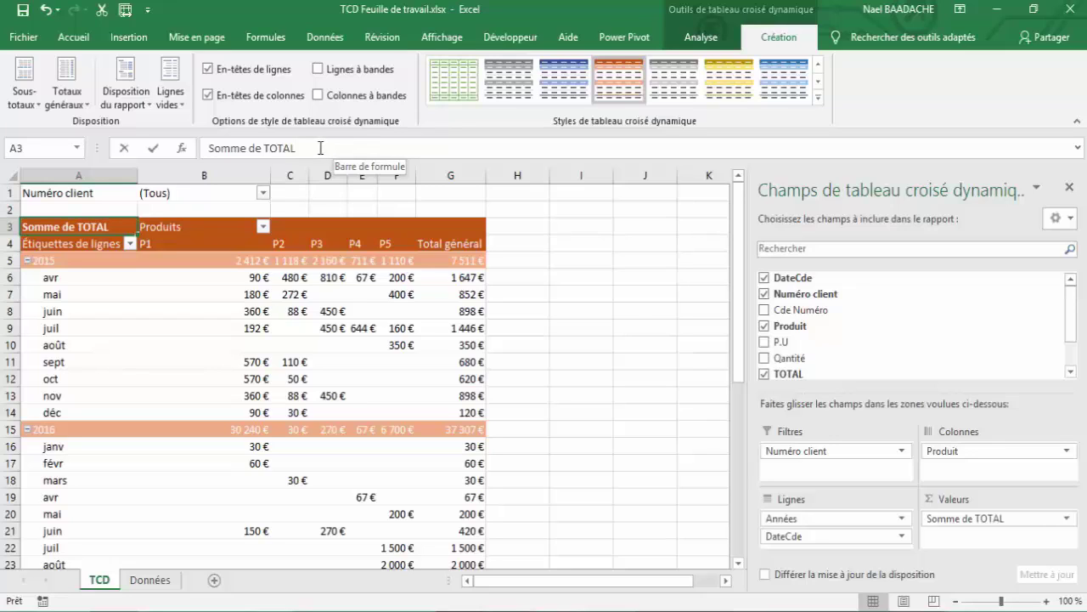
pyautogui.moveTo(320, 148); pyautogui.dragTo(209, 147)
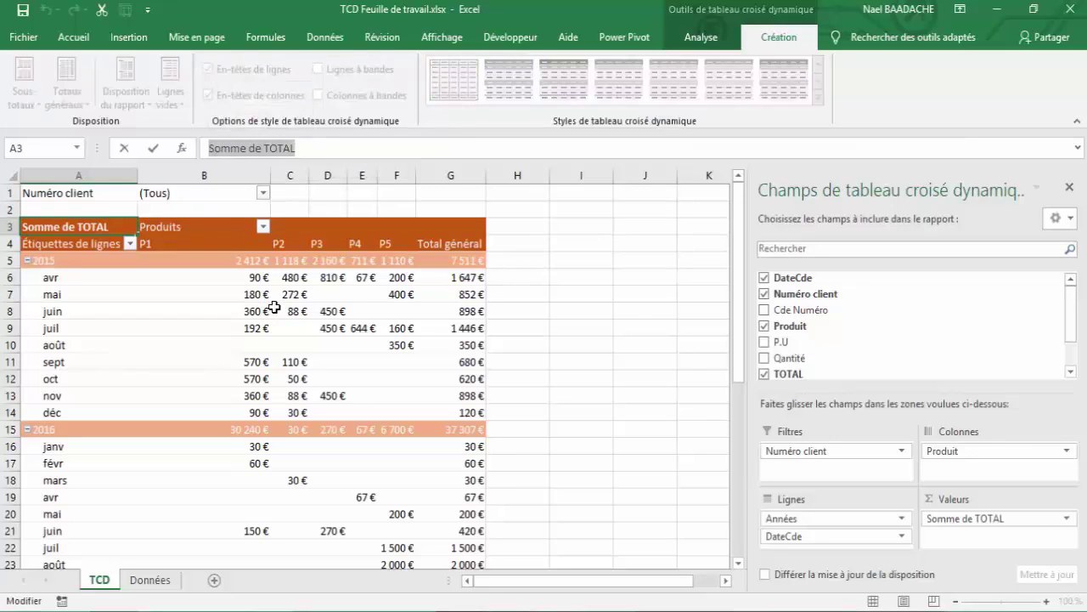
pyautogui.press('BackSpace')
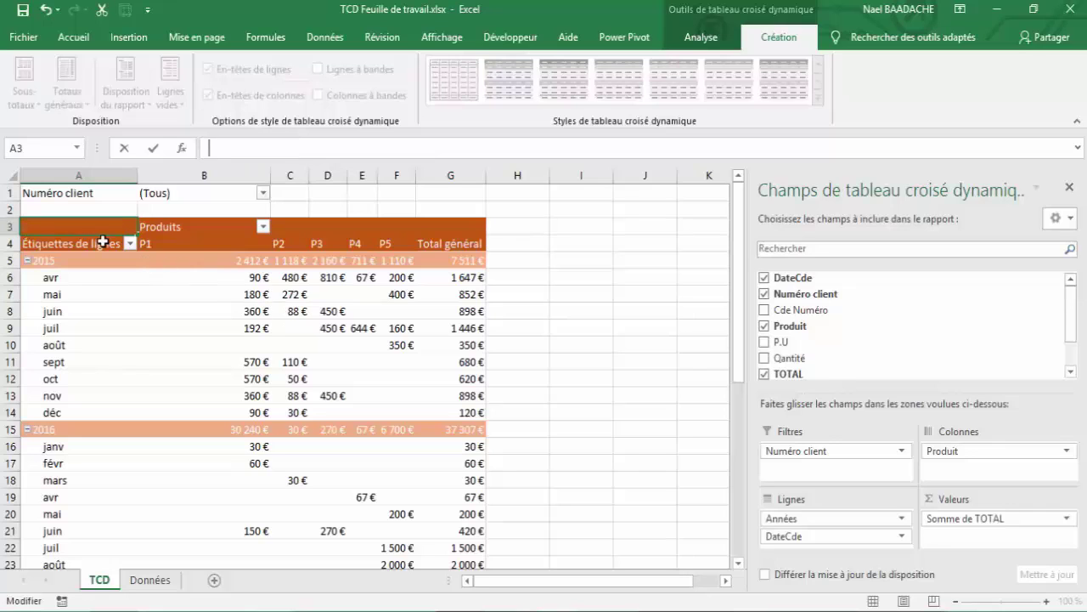
pyautogui.press('Return')
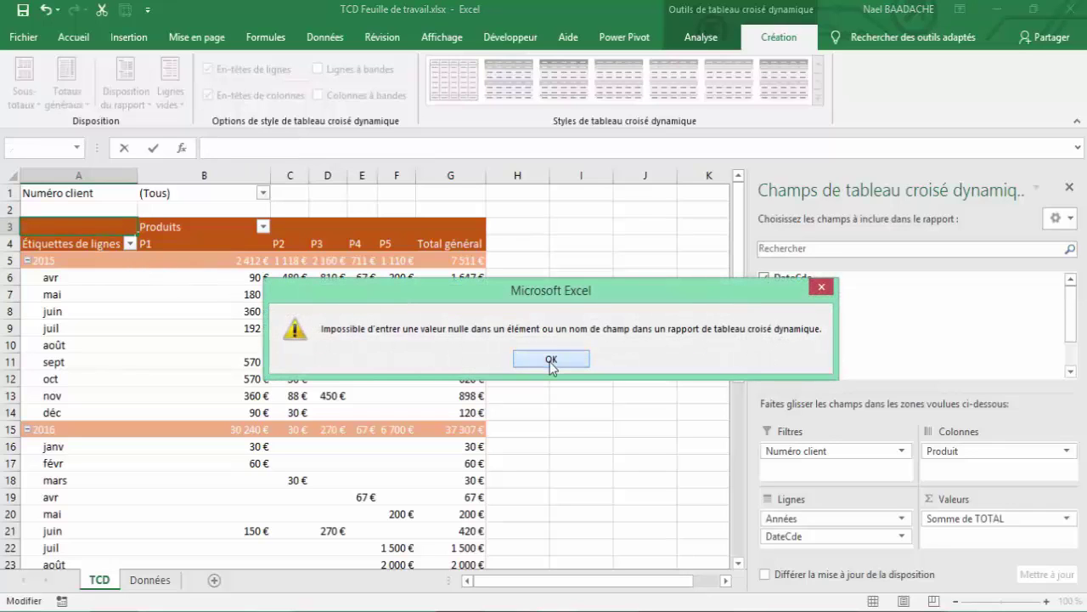
pyautogui.click(551, 361)
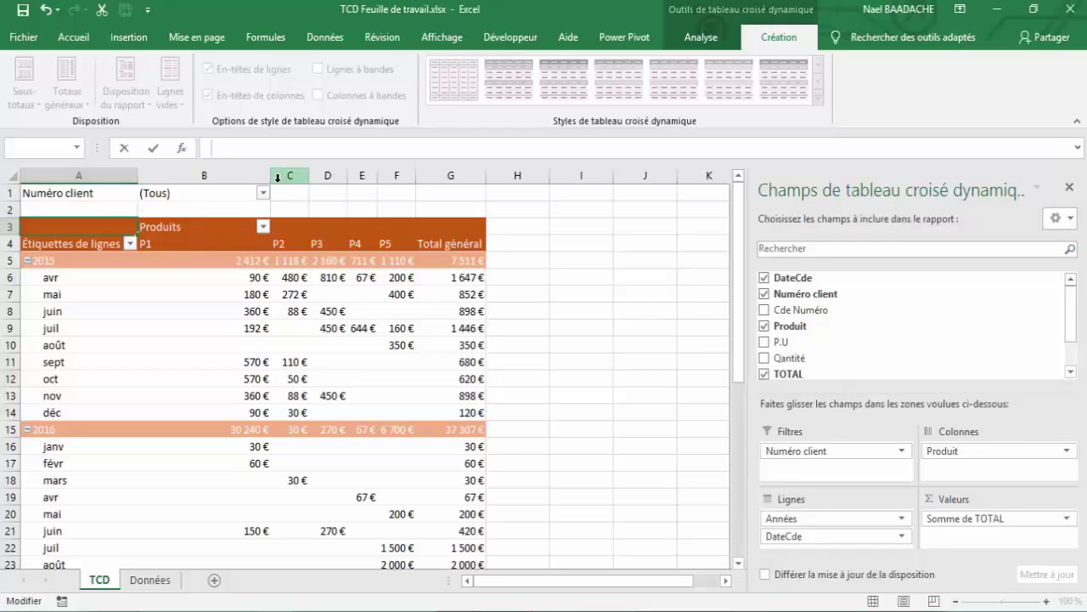
pyautogui.press('Return')
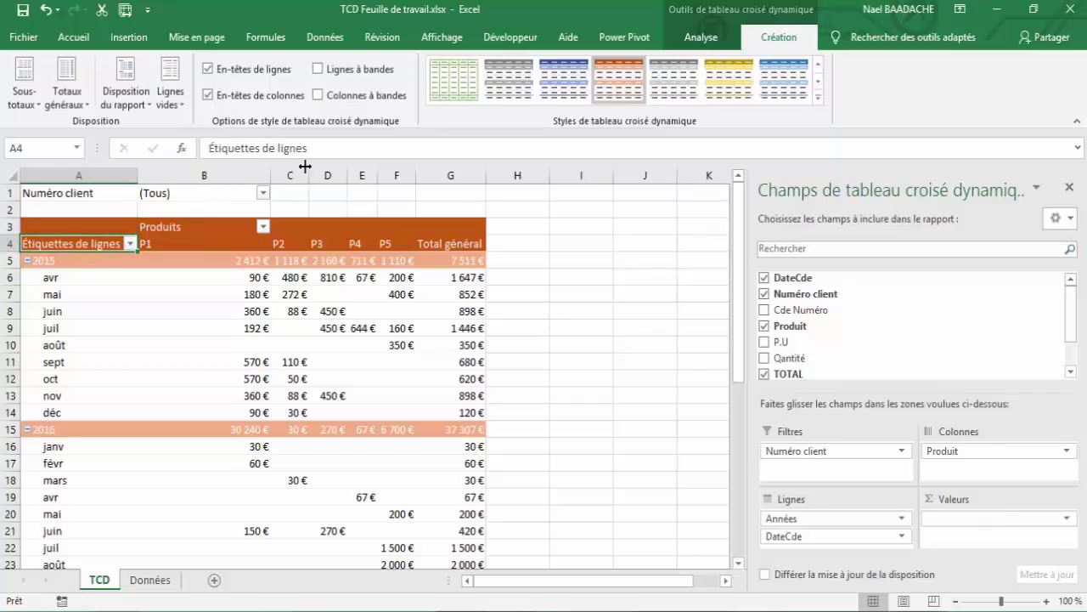
# Step: Delete the 'Étiquettes de lignes' caption in A4 so it appears blank
pyautogui.moveTo(313, 149); pyautogui.dragTo(206, 149)
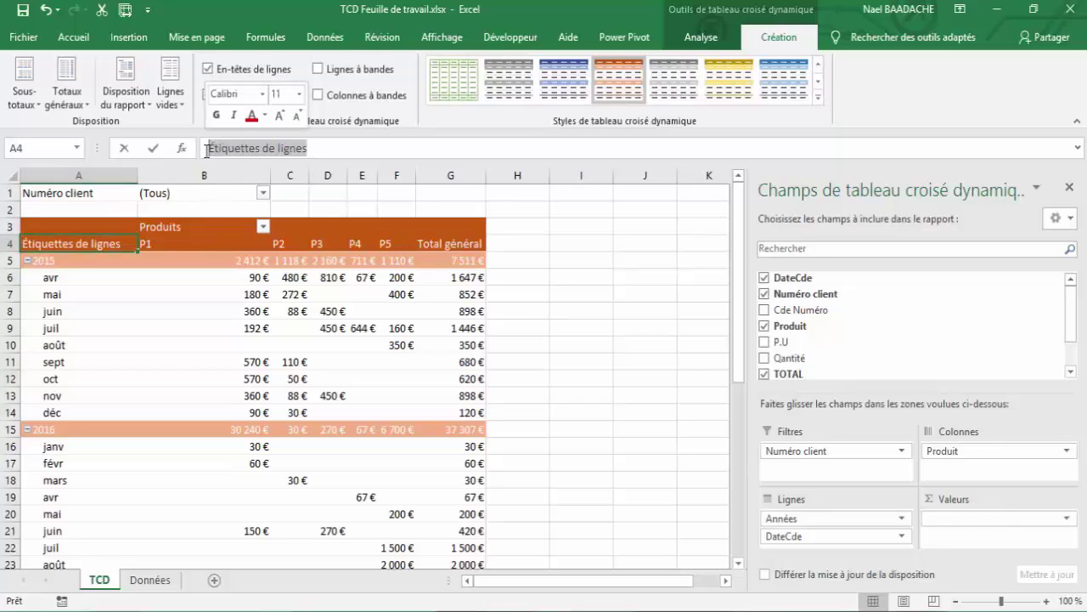
pyautogui.press('BackSpace')
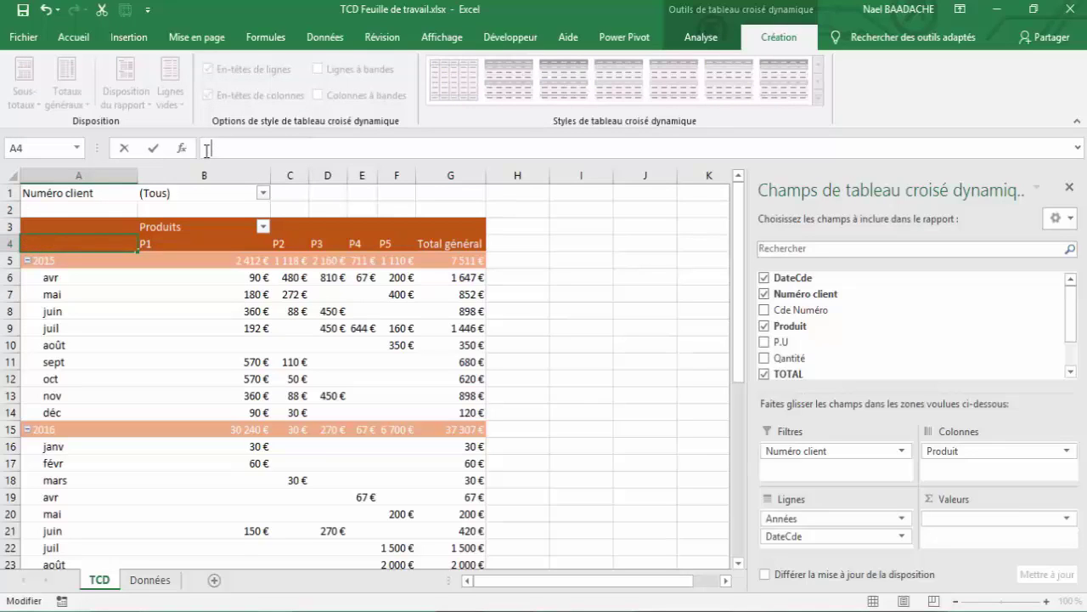
pyautogui.press('Return')
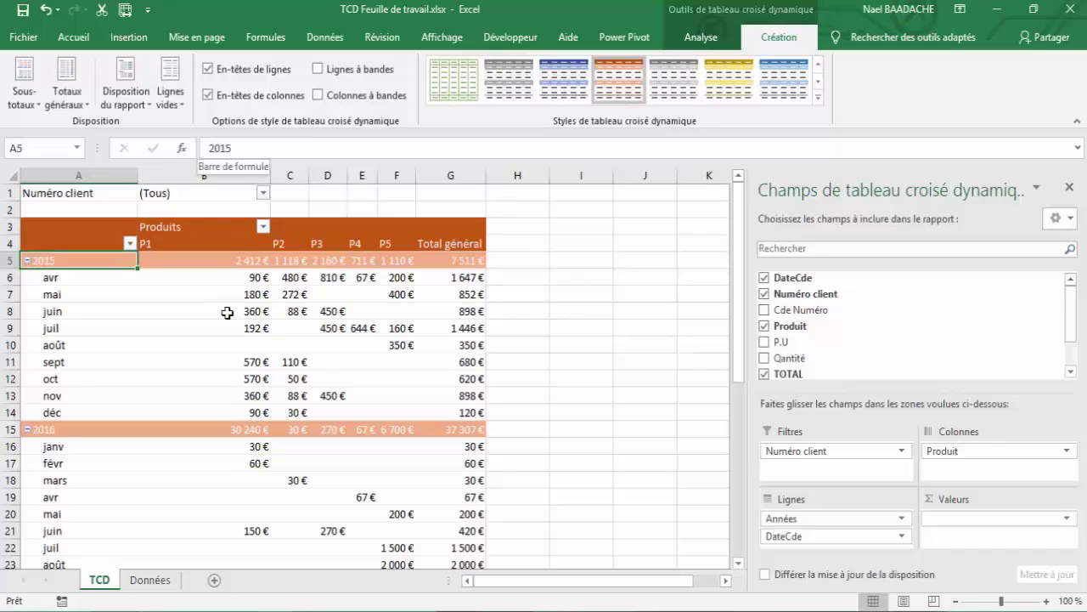
pyautogui.click(192, 236)
pyautogui.moveTo(210, 236); pyautogui.dragTo(309, 240)
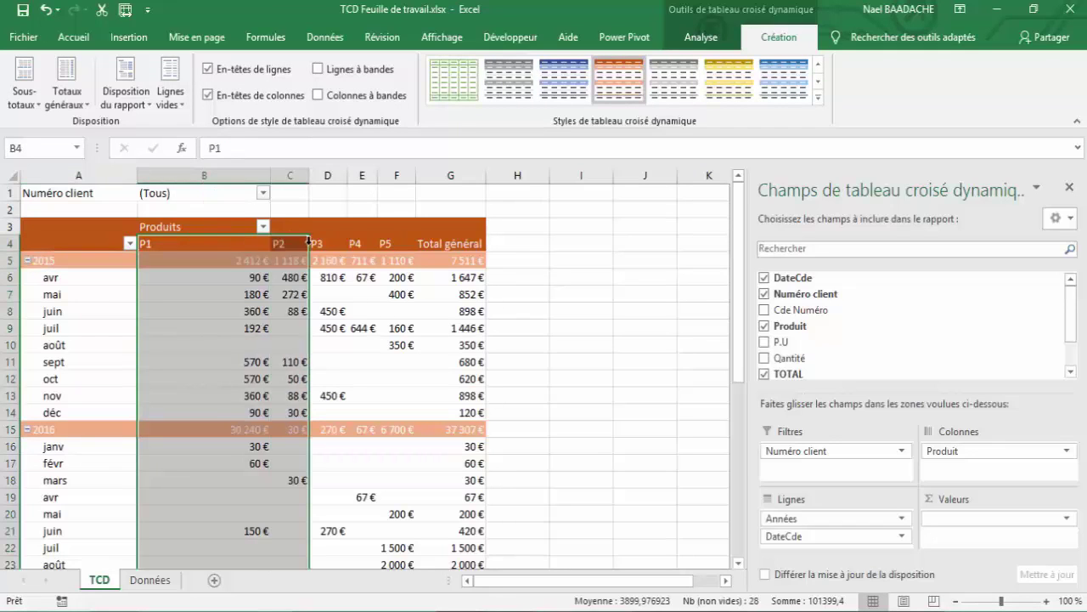
pyautogui.click(287, 275)
pyautogui.moveTo(218, 243); pyautogui.dragTo(388, 239)
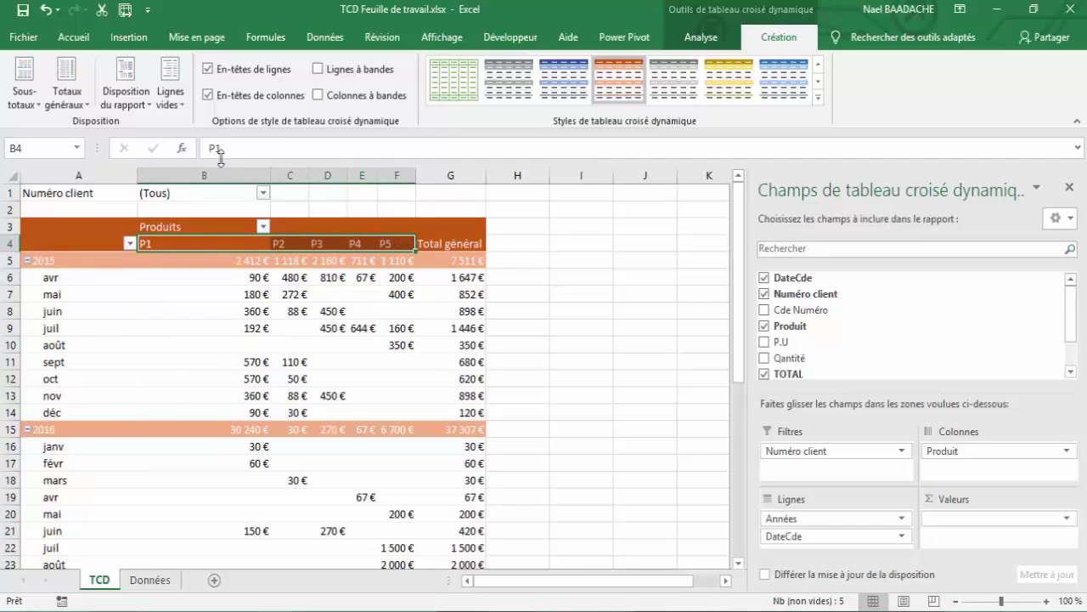
pyautogui.click(74, 38)
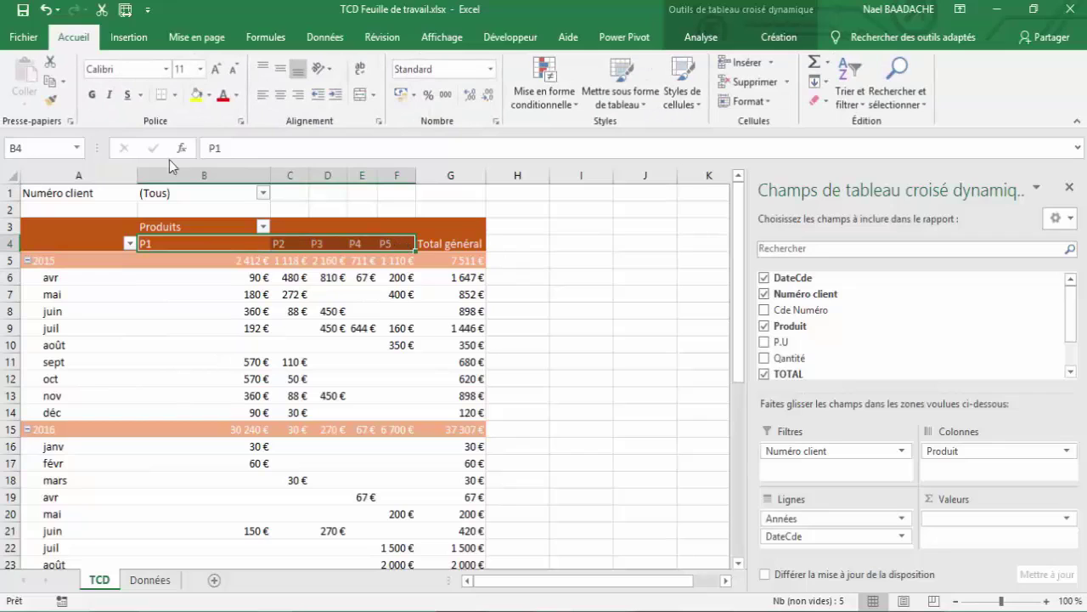
pyautogui.click(281, 102)
pyautogui.click(189, 294)
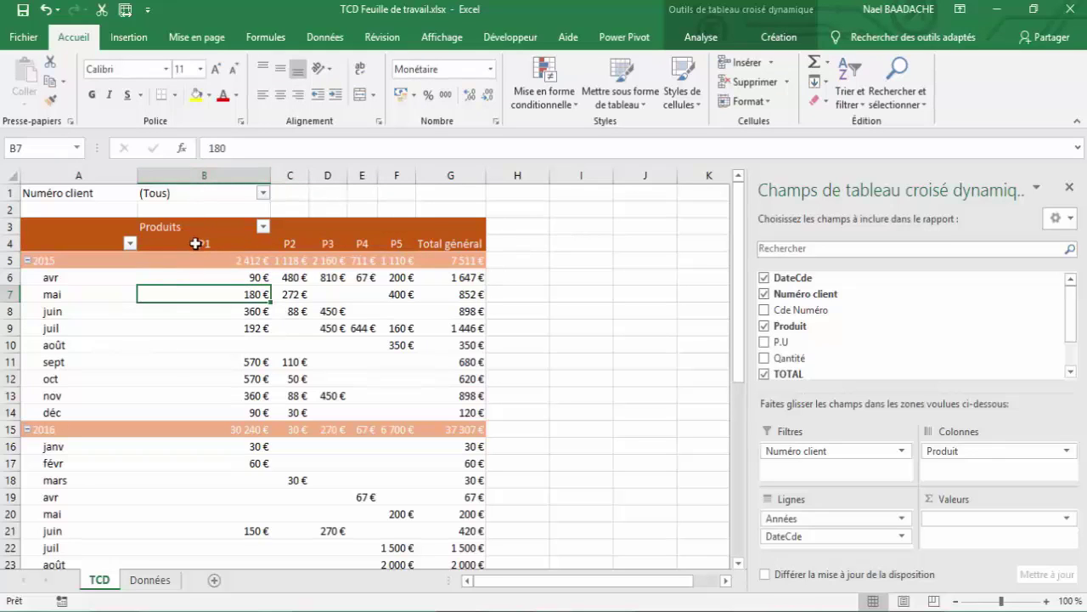
pyautogui.click(194, 243)
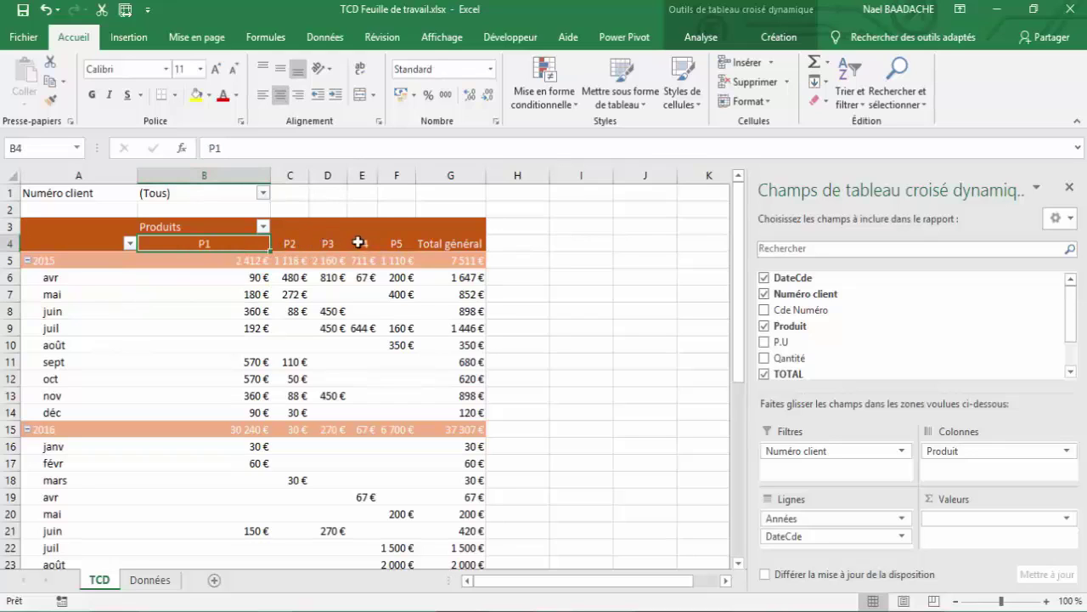
pyautogui.moveTo(270, 174); pyautogui.dragTo(194, 181)
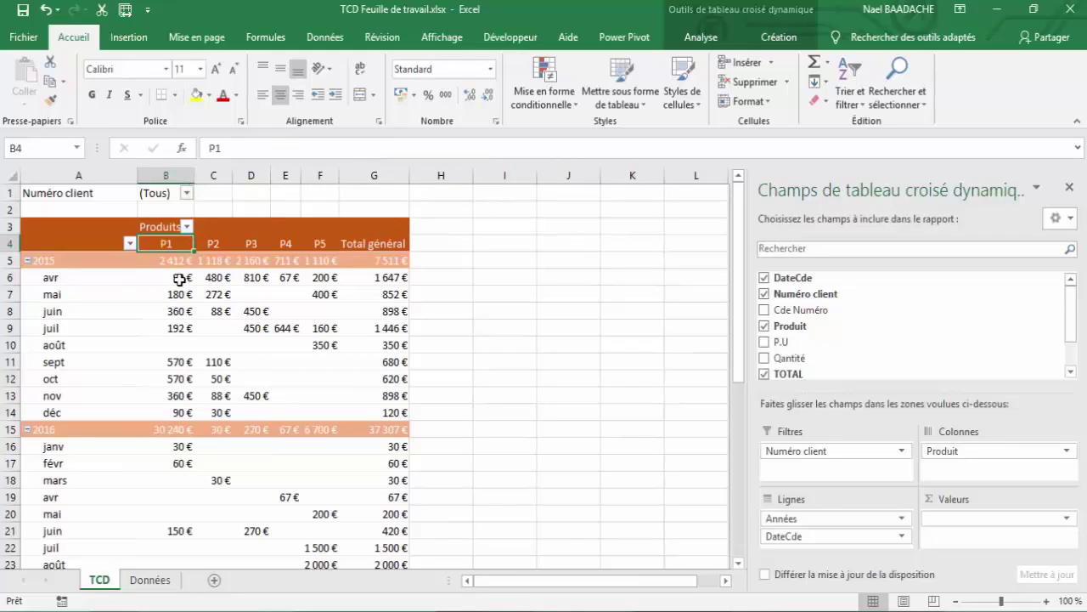
pyautogui.click(172, 290)
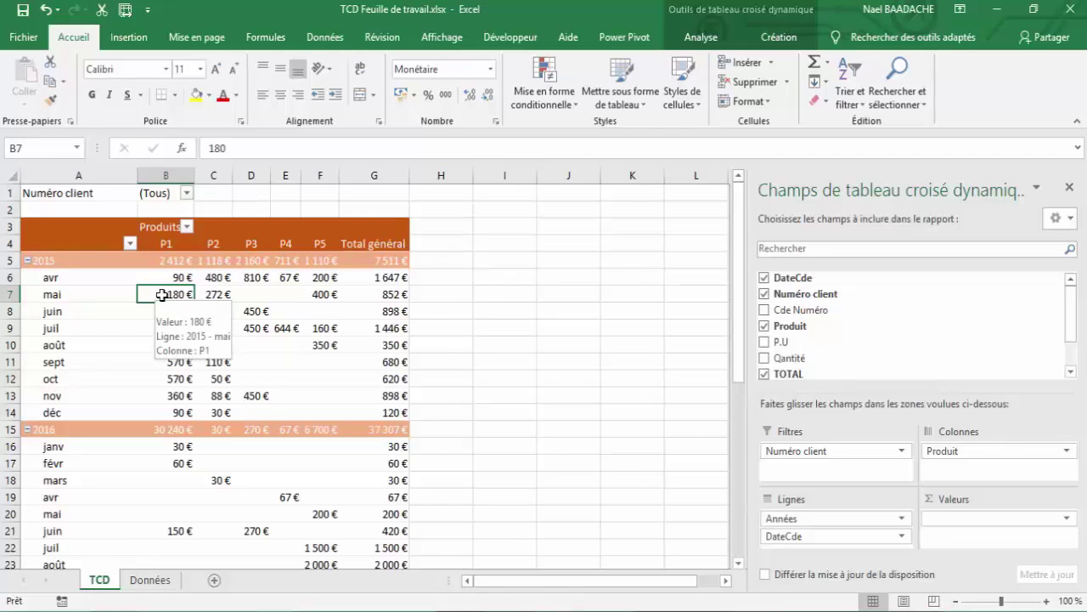
# Step: Note the 44 818 € grand total, then go to the first empty row on Données
pyautogui.click(153, 581)
pyautogui.click(97, 581)
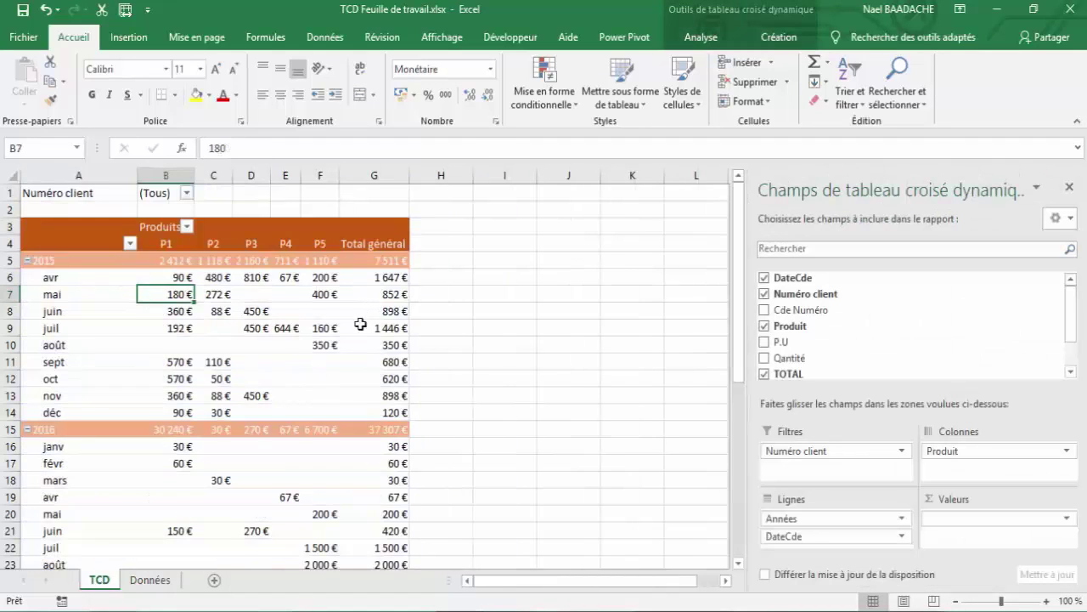
pyautogui.scroll(-5, 360, 332)
pyautogui.click(384, 345)
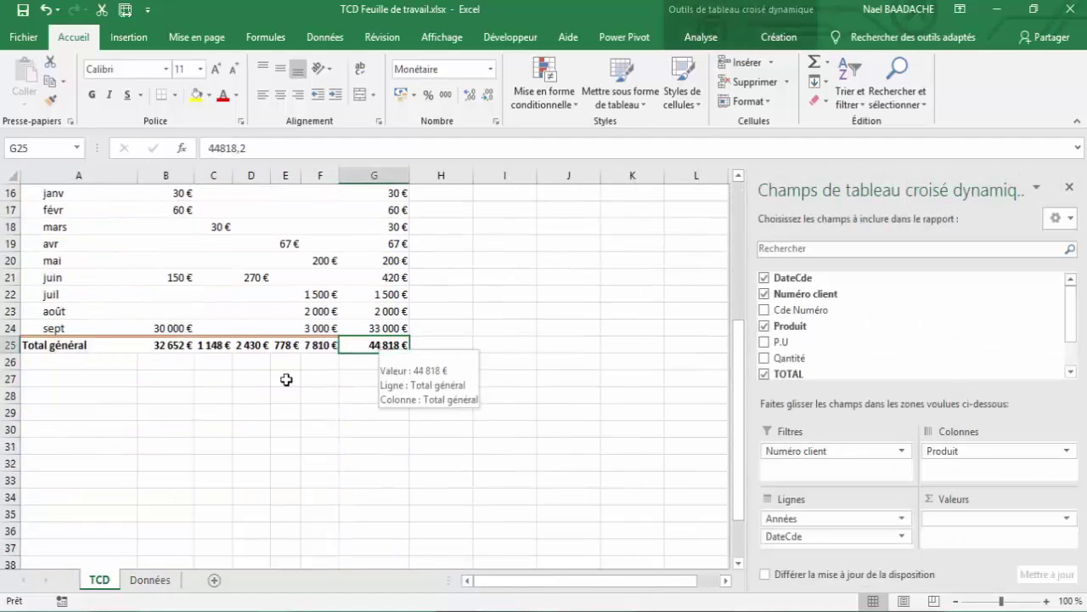
pyautogui.click(151, 581)
pyautogui.scroll(-5, 209, 461)
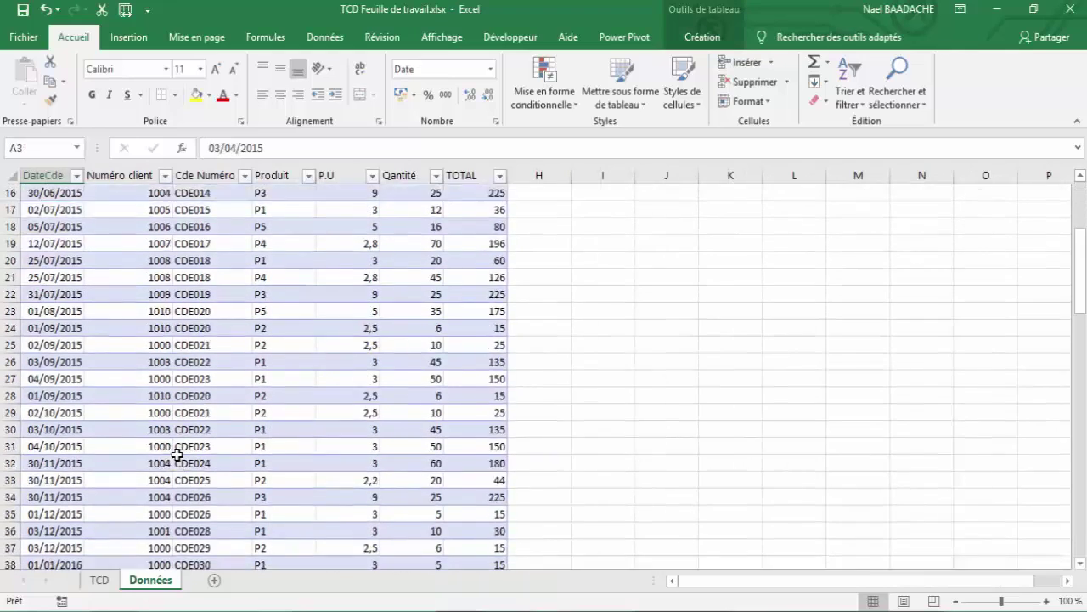
pyautogui.scroll(-3, 177, 437)
pyautogui.scroll(-2, 178, 441)
pyautogui.scroll(-4, 179, 442)
pyautogui.scroll(-5, 178, 443)
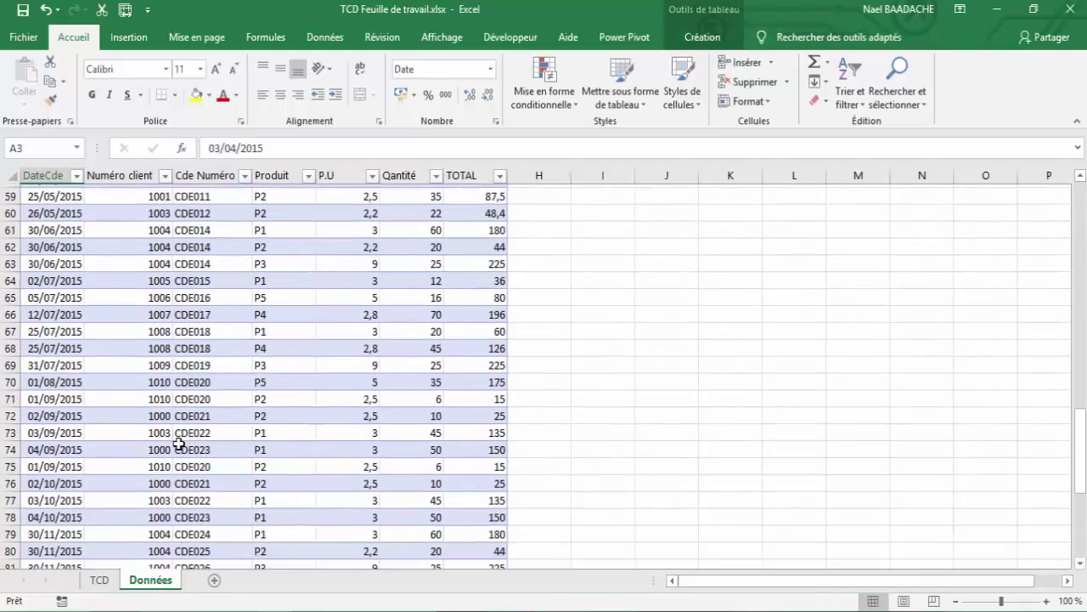
pyautogui.scroll(-8, 177, 441)
pyautogui.scroll(-4, 175, 433)
pyautogui.click(78, 247)
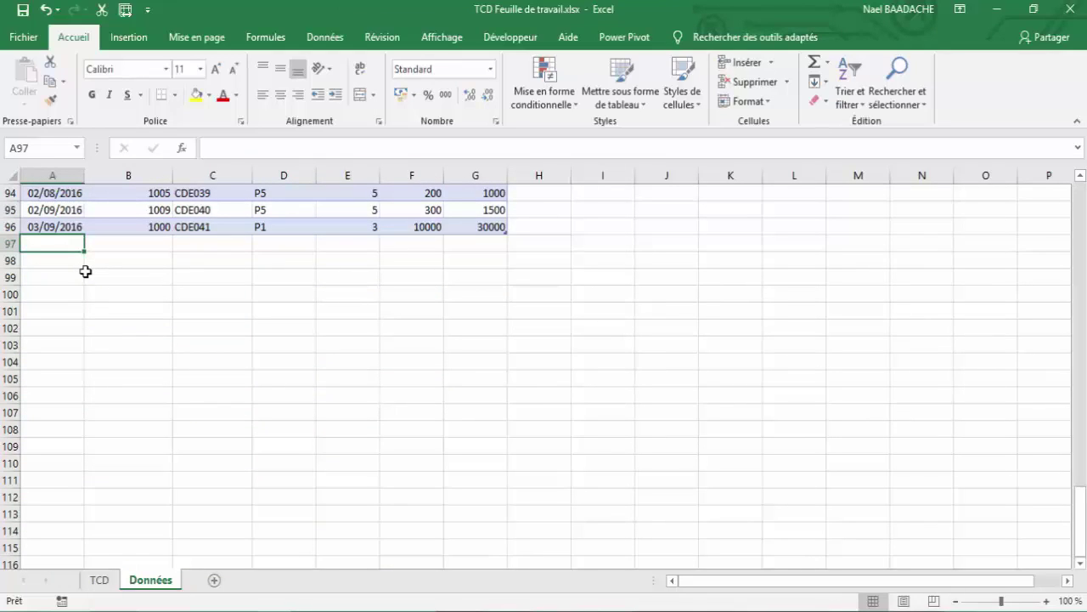
# Step: Enter a 04/09/2016 P1 order with its client and order numbers, price 3, quantity 100000
pyautogui.write('04/09/20')
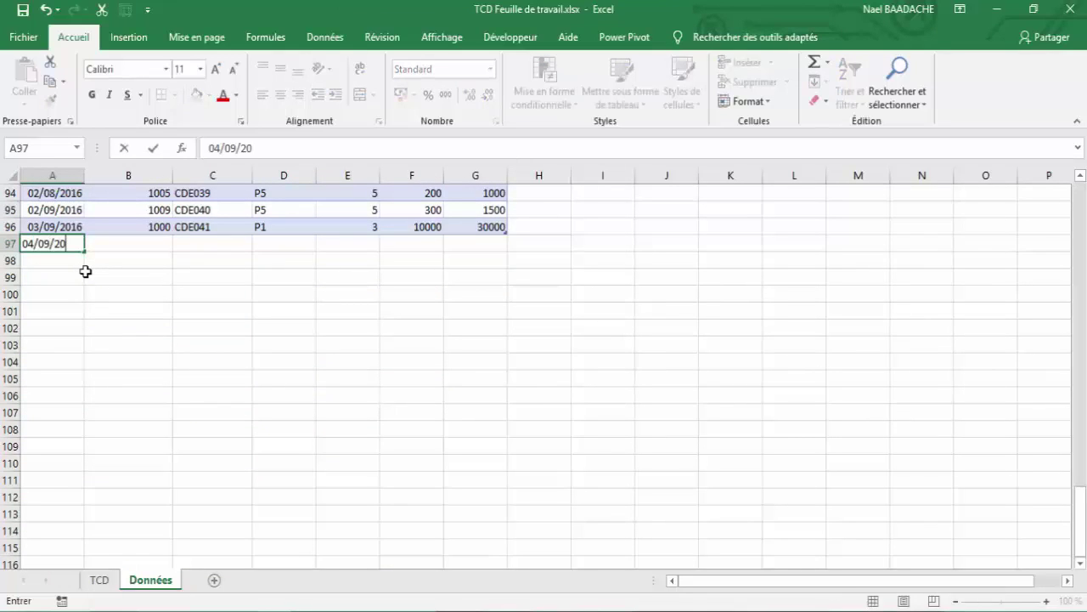
pyautogui.write('16')
pyautogui.press('Tab')
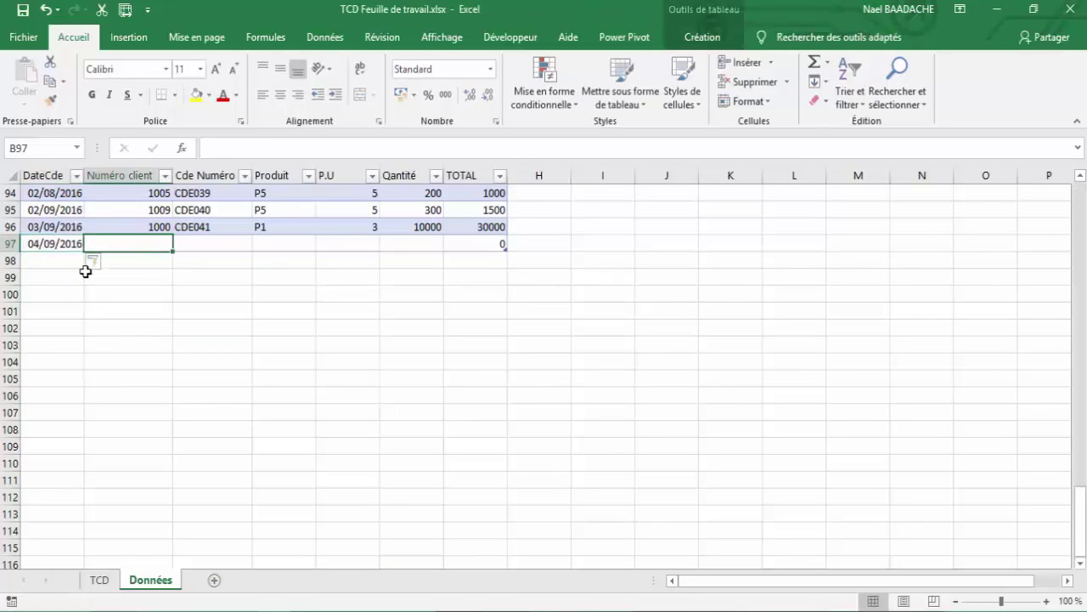
pyautogui.write('1000')
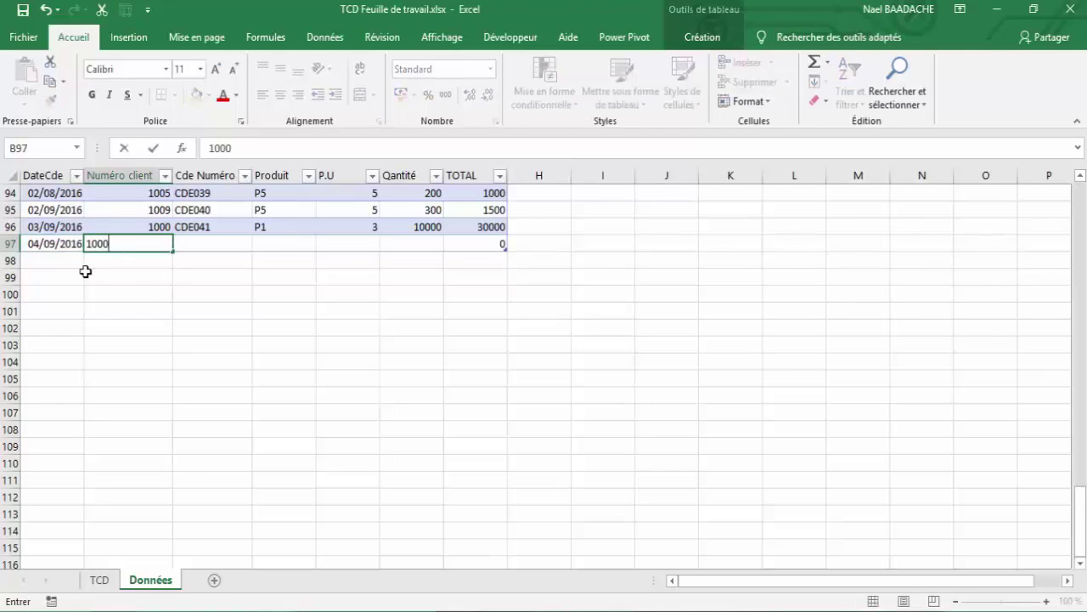
pyautogui.press('Tab')
pyautogui.write('CDE')
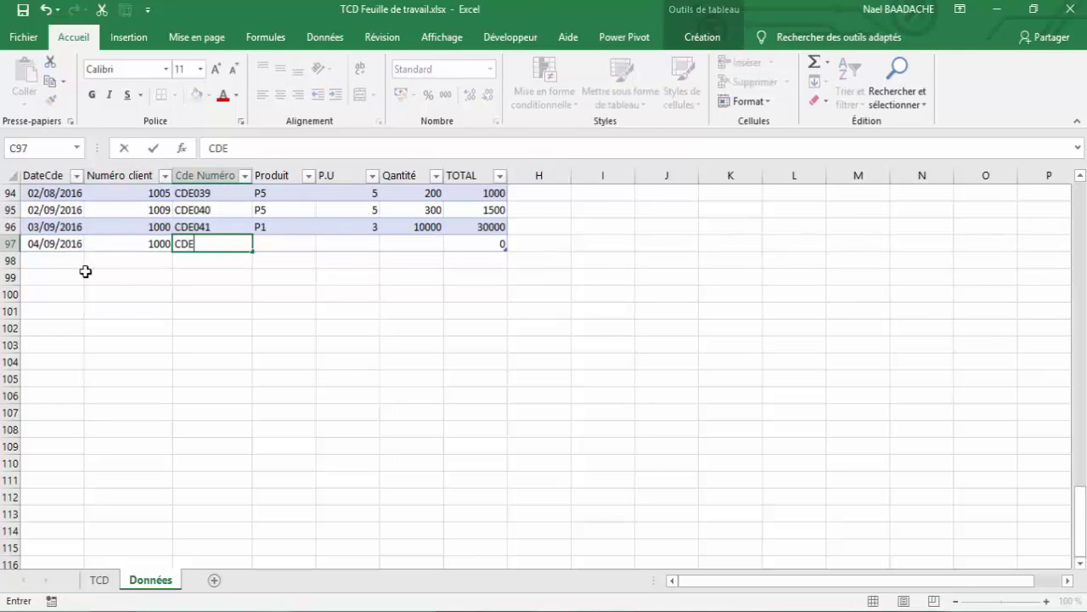
pyautogui.write('042')
pyautogui.press('Tab')
pyautogui.write('P1')
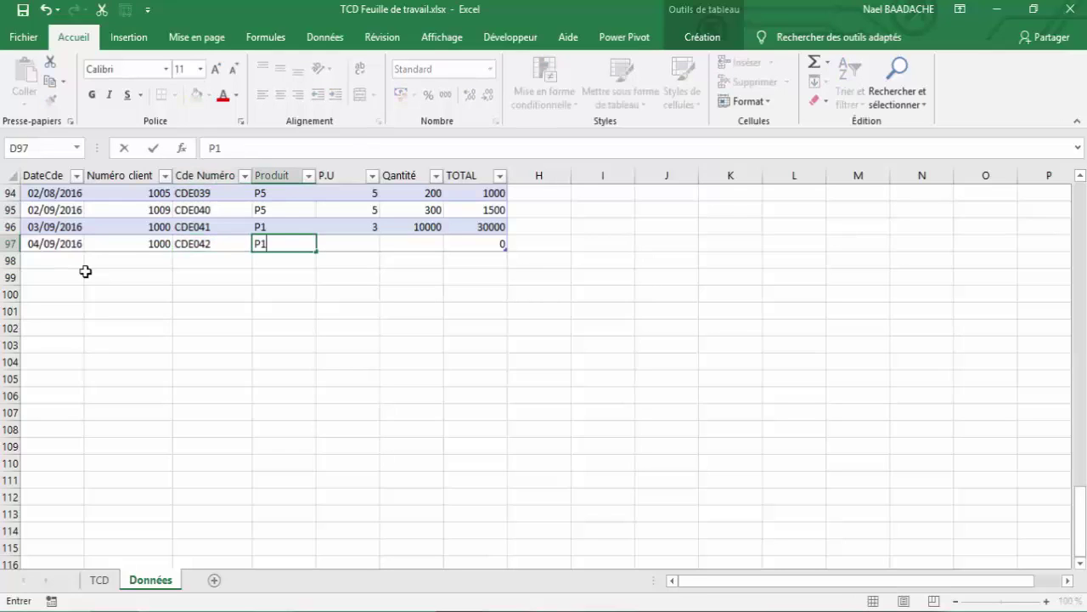
pyautogui.press('Tab')
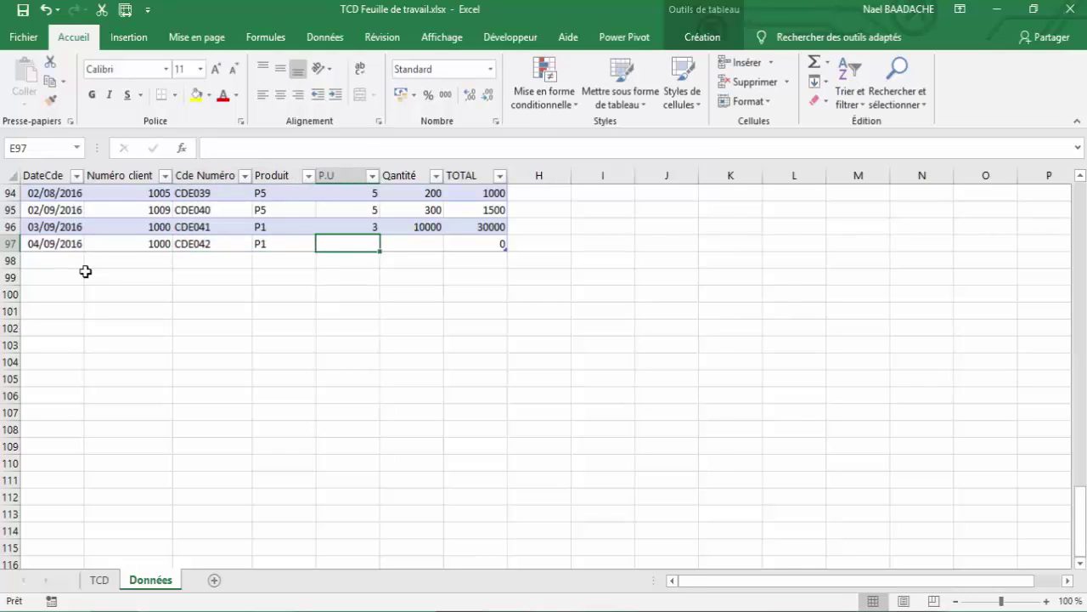
pyautogui.write('3')
pyautogui.press('Tab')
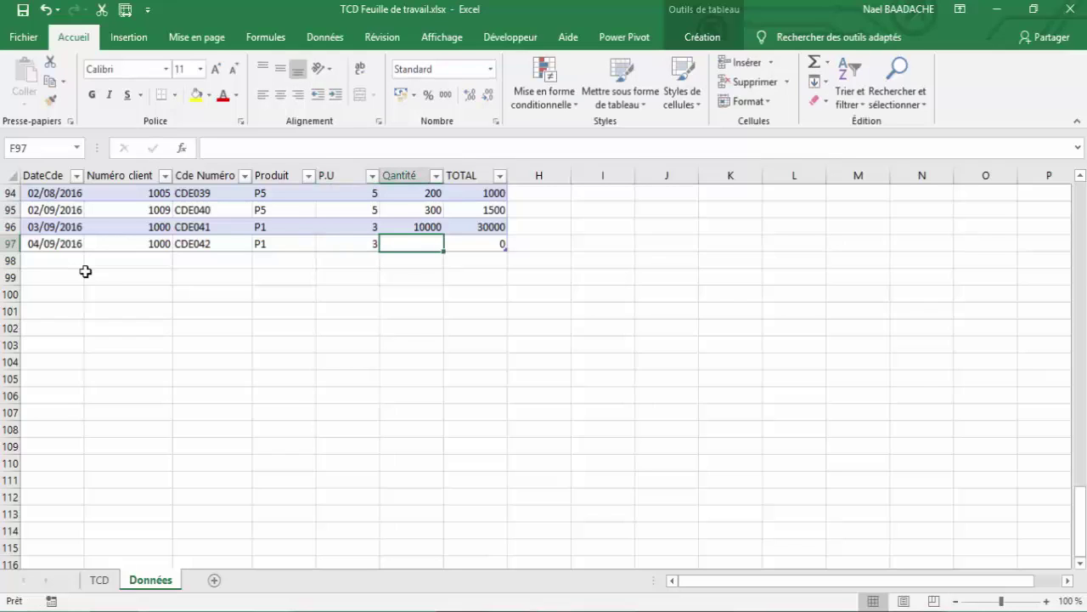
pyautogui.write('1')
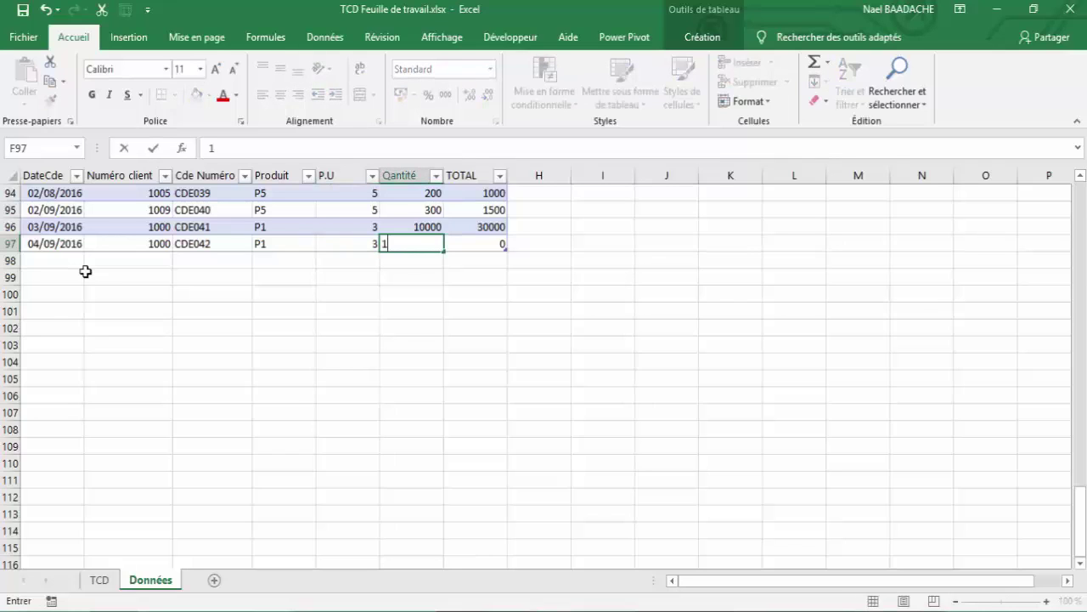
pyautogui.write('00000')
pyautogui.press('Return')
pyautogui.press('Up')
pyautogui.click(485, 245)
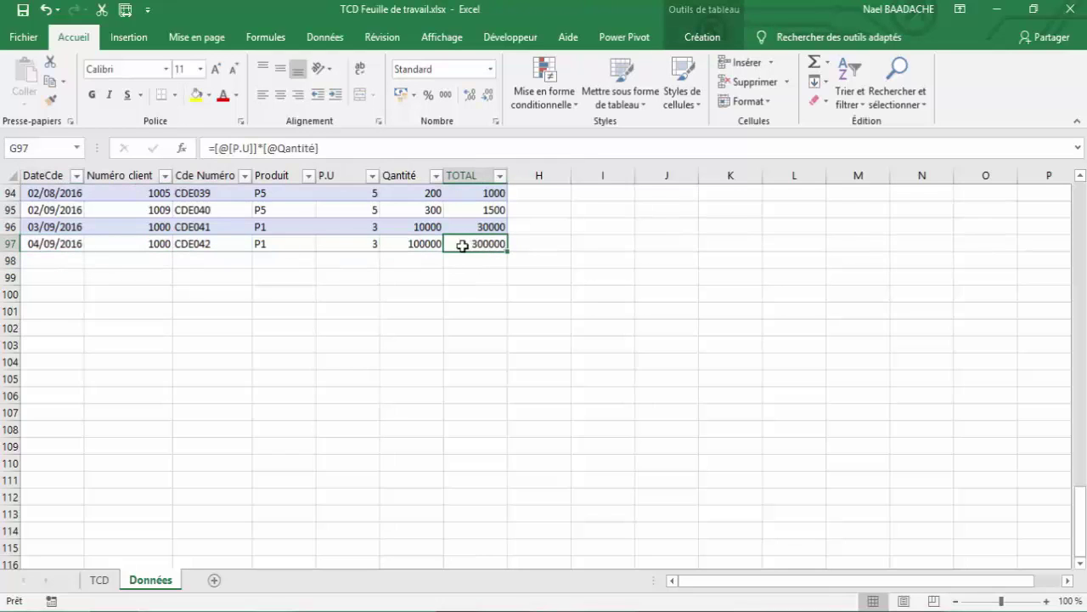
pyautogui.scroll(1, 190, 266)
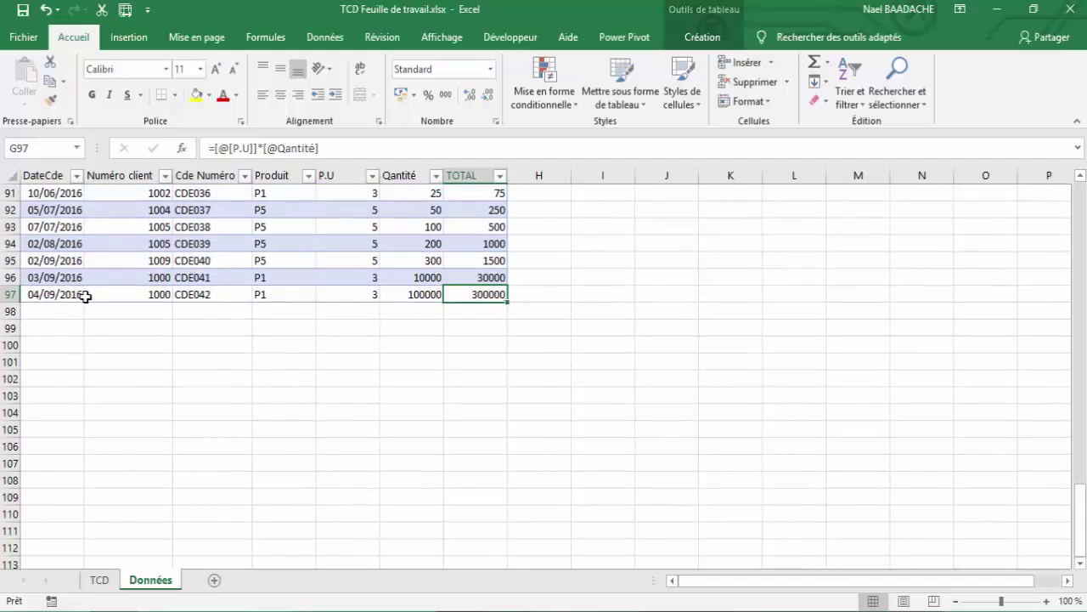
# Step: Return to the TCD sheet and confirm the grand total still reads 44 818 €
pyautogui.click(100, 581)
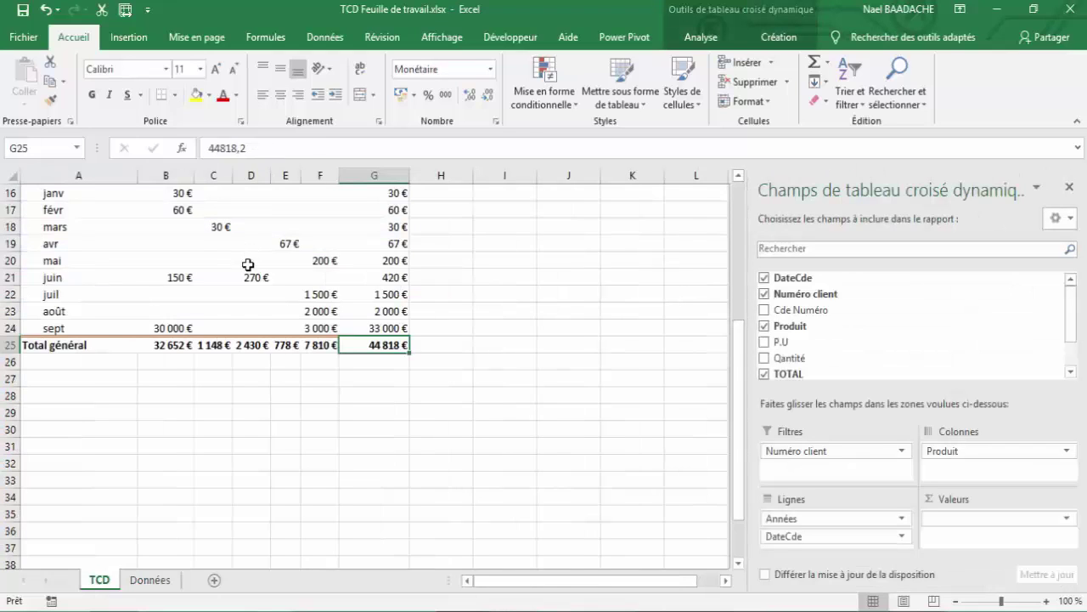
pyautogui.click(197, 242)
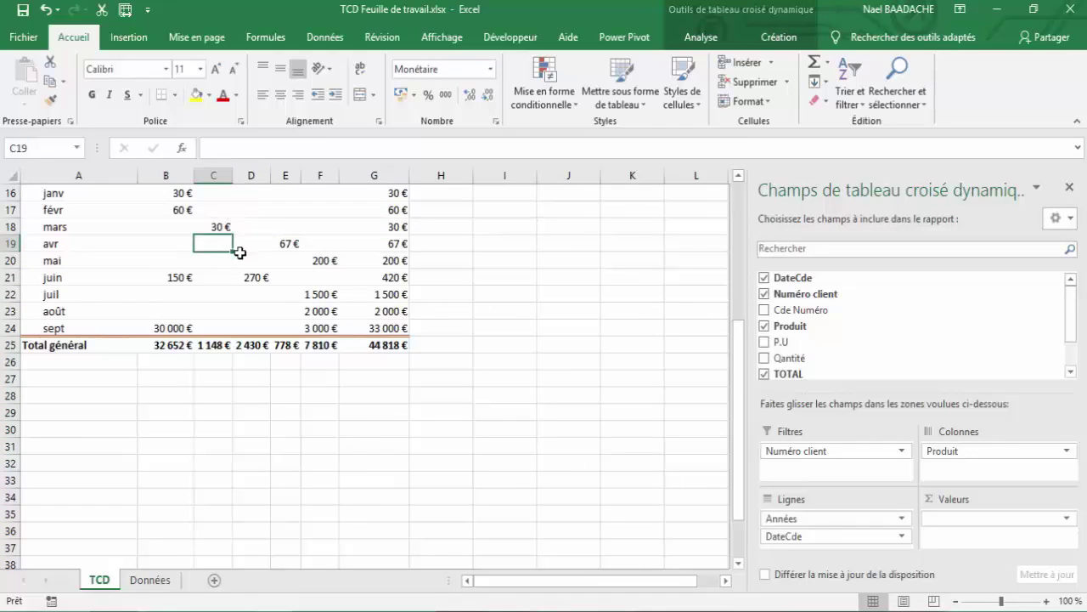
pyautogui.scroll(2, 229, 246)
pyautogui.scroll(1, 323, 407)
pyautogui.click(384, 501)
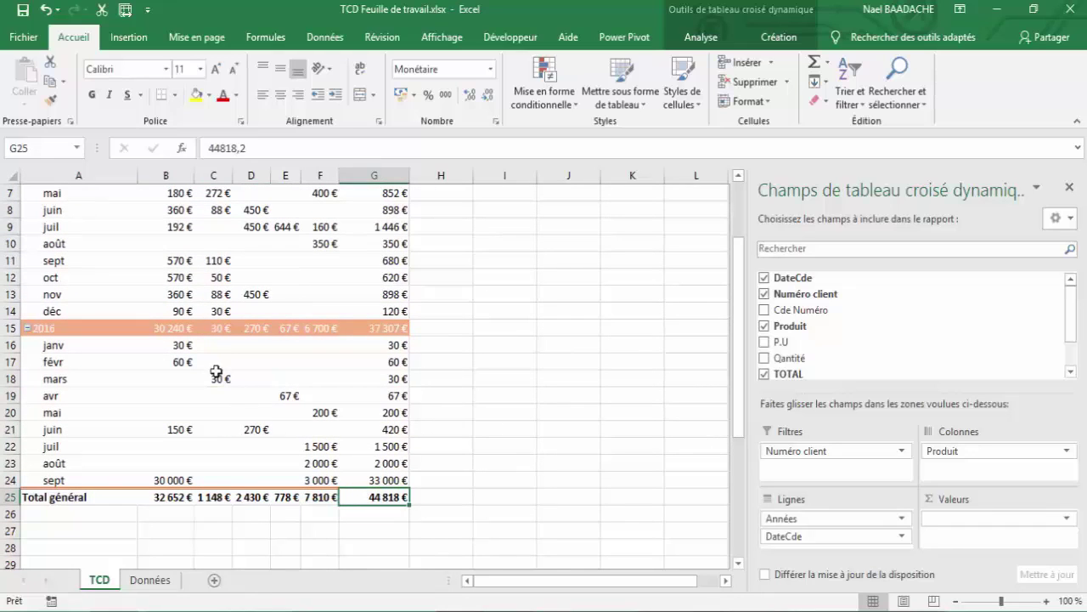
pyautogui.click(189, 261)
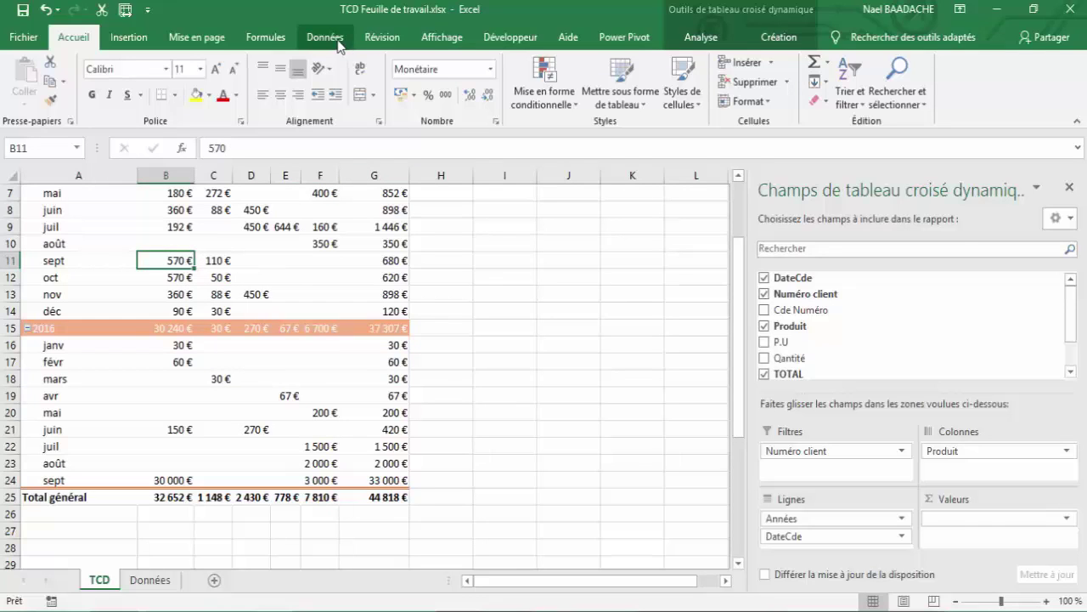
# Step: Refresh the pivot table with Actualiser from a pivot cell's shortcut menu
pyautogui.click(325, 37)
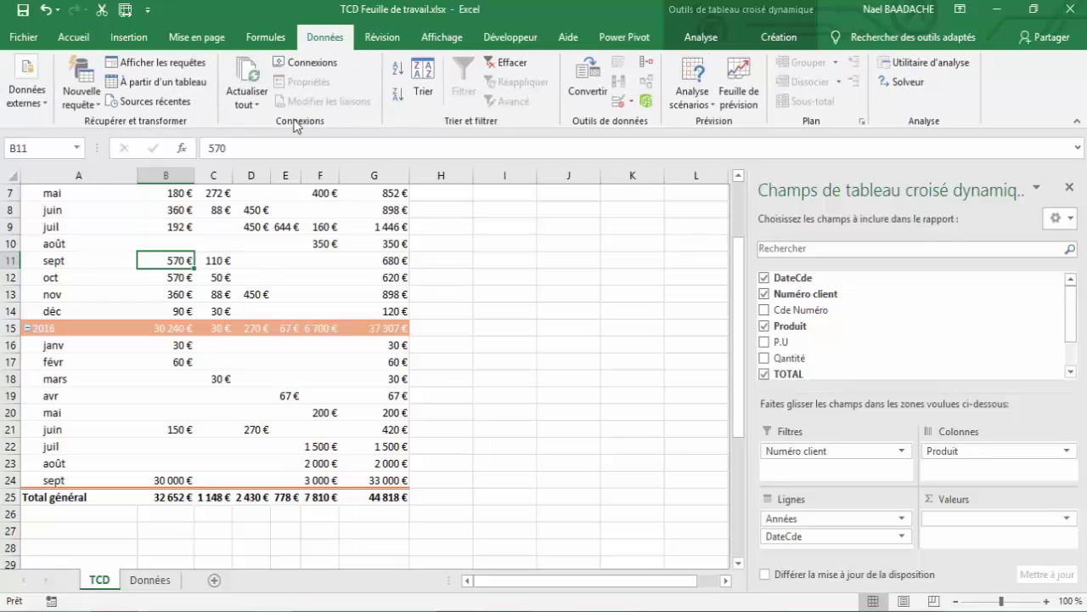
pyautogui.click(247, 104)
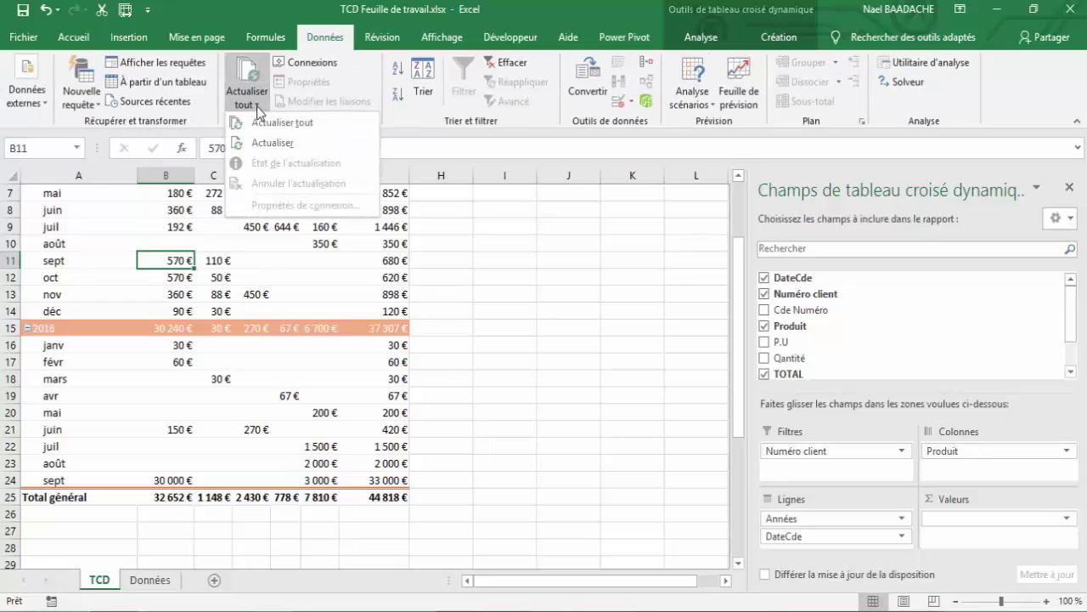
pyautogui.click(213, 270)
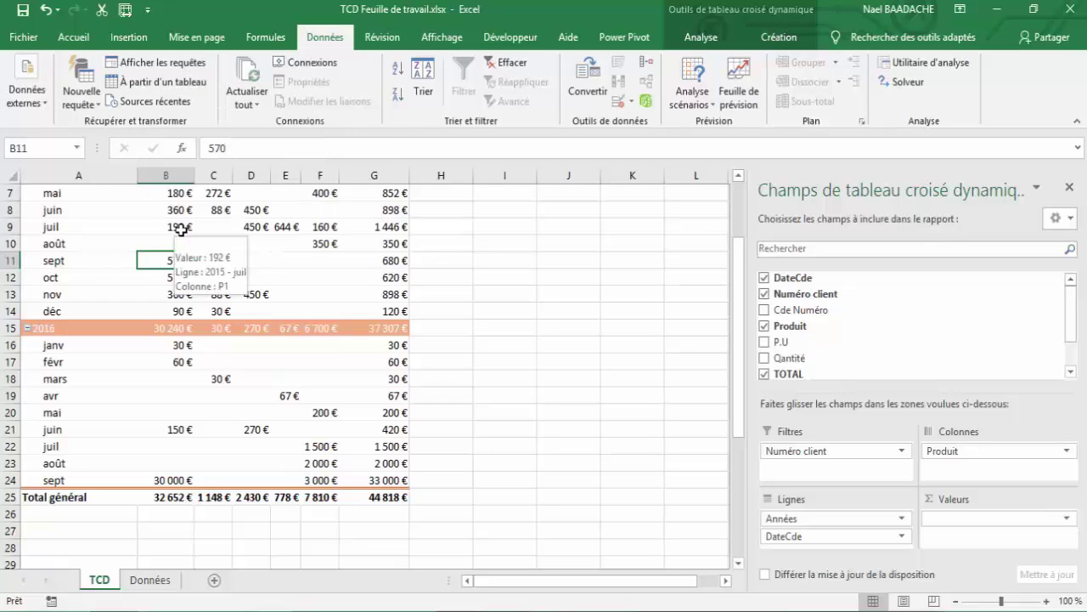
pyautogui.click(181, 230)
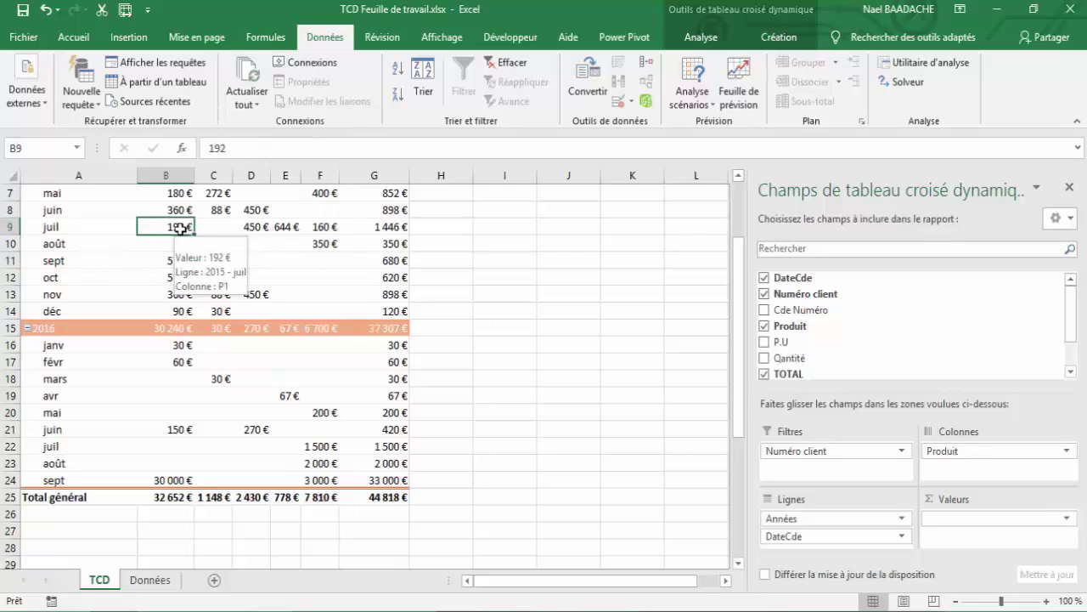
pyautogui.rightClick(178, 231)
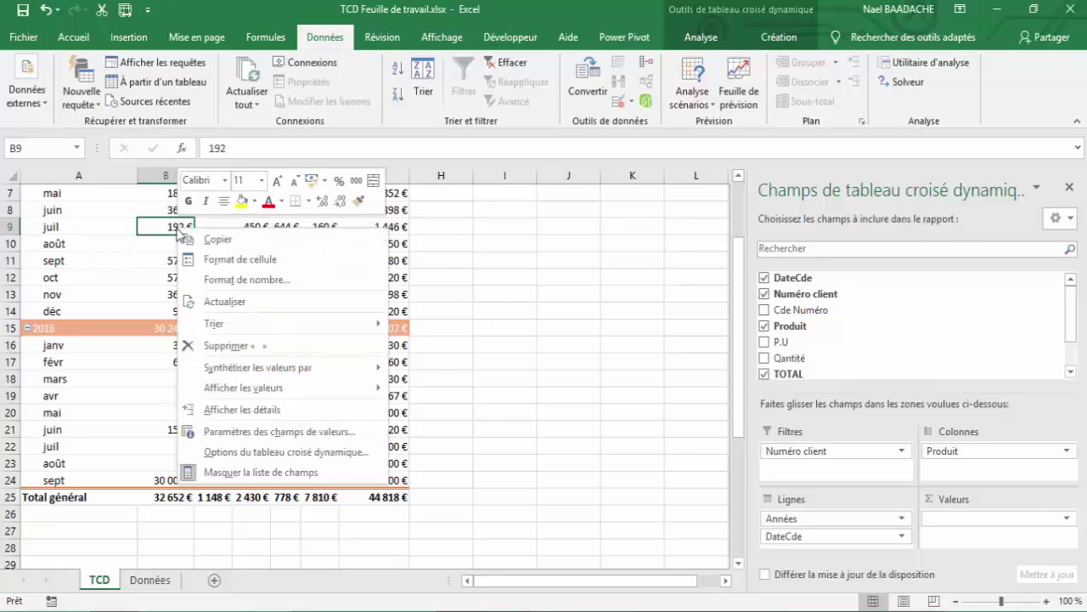
pyautogui.click(225, 302)
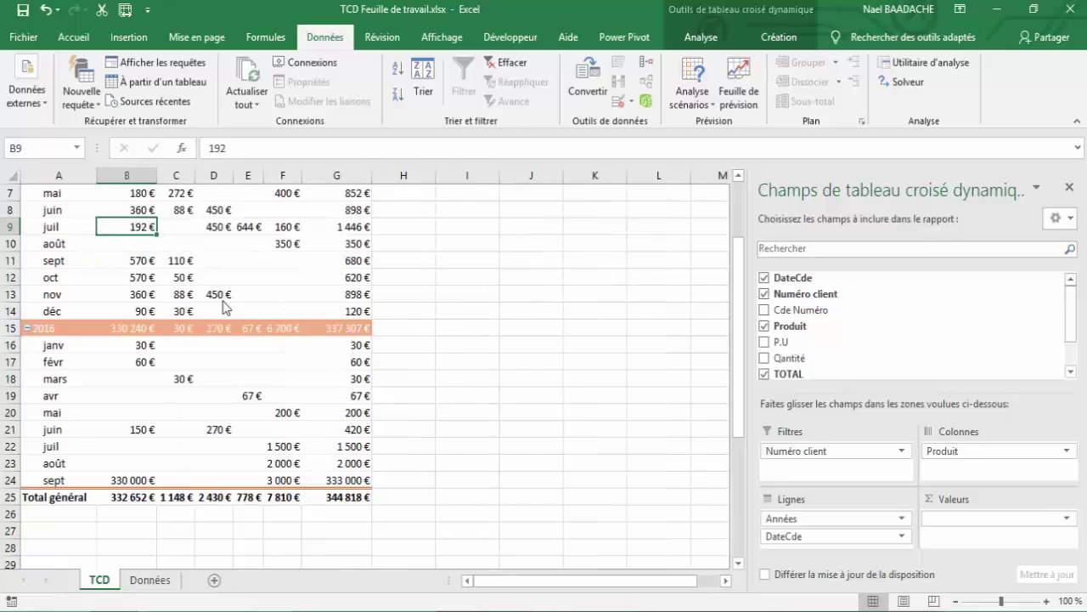
# Step: Check the new 344 818 € grand total and the 330 000 € September 2016 P1 amount
pyautogui.click(341, 496)
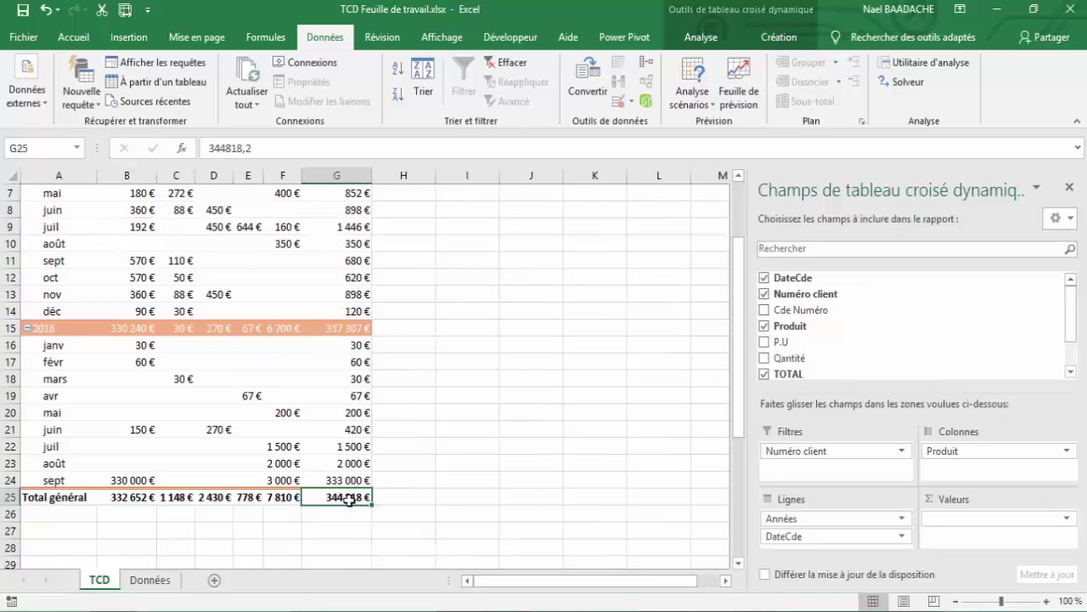
pyautogui.moveTo(348, 500)
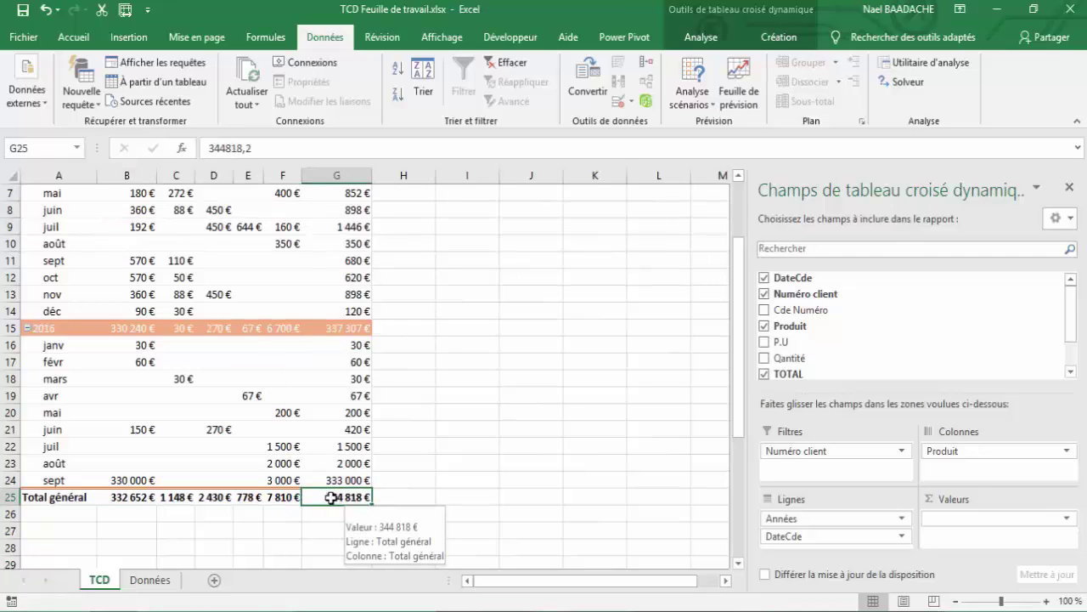
pyautogui.click(192, 245)
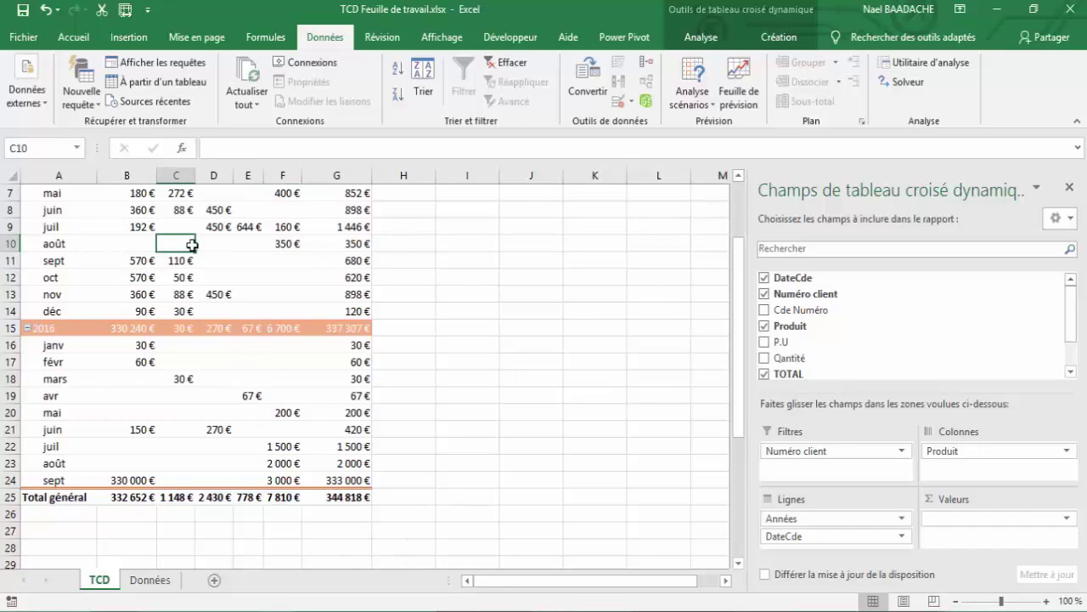
pyautogui.scroll(2, 192, 245)
pyautogui.scroll(-1, 192, 246)
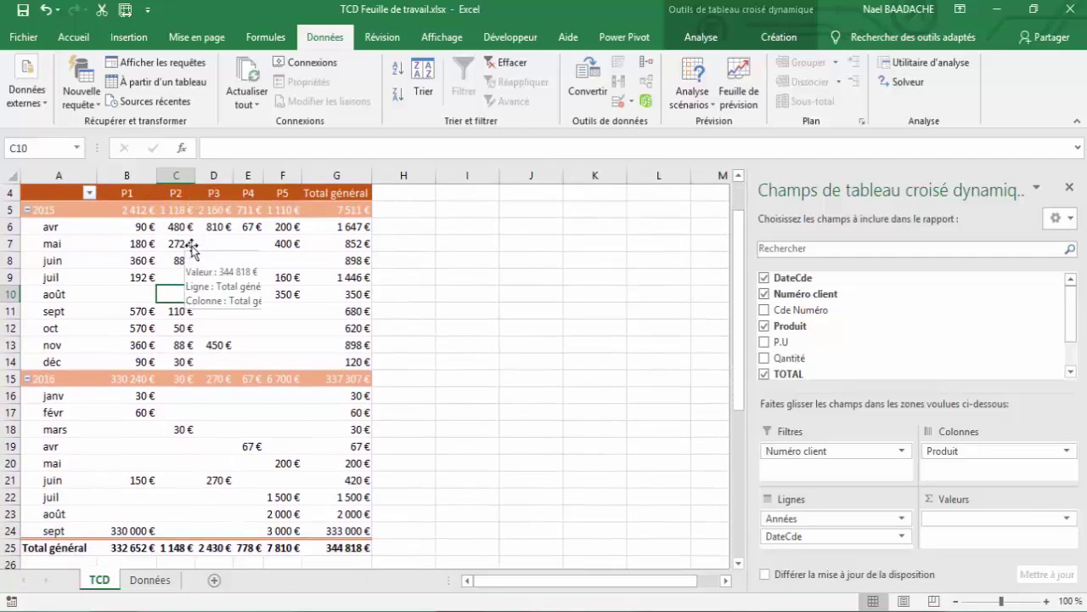
pyautogui.click(136, 528)
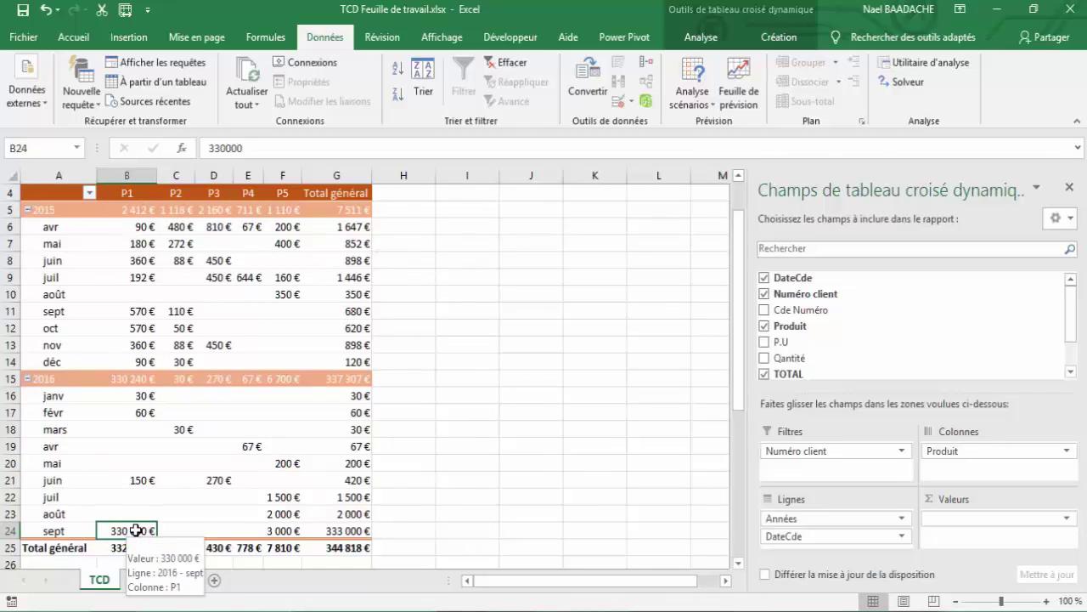
# Step: Drill into the 330 000 € amount, then delete the resulting Feuil1 detail sheet
pyautogui.doubleClick(136, 530)
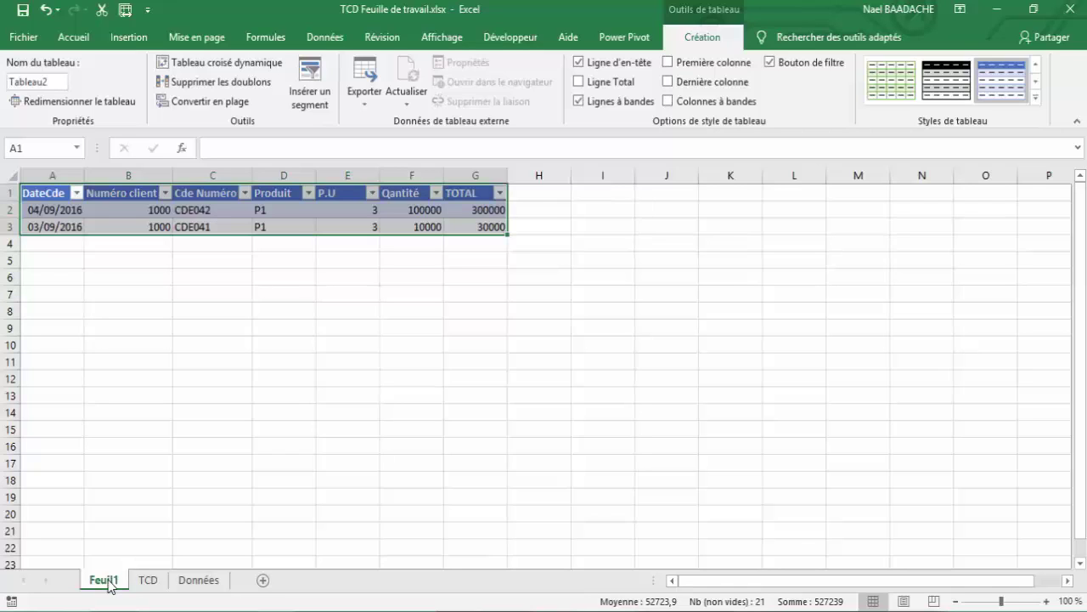
pyautogui.rightClick(109, 582)
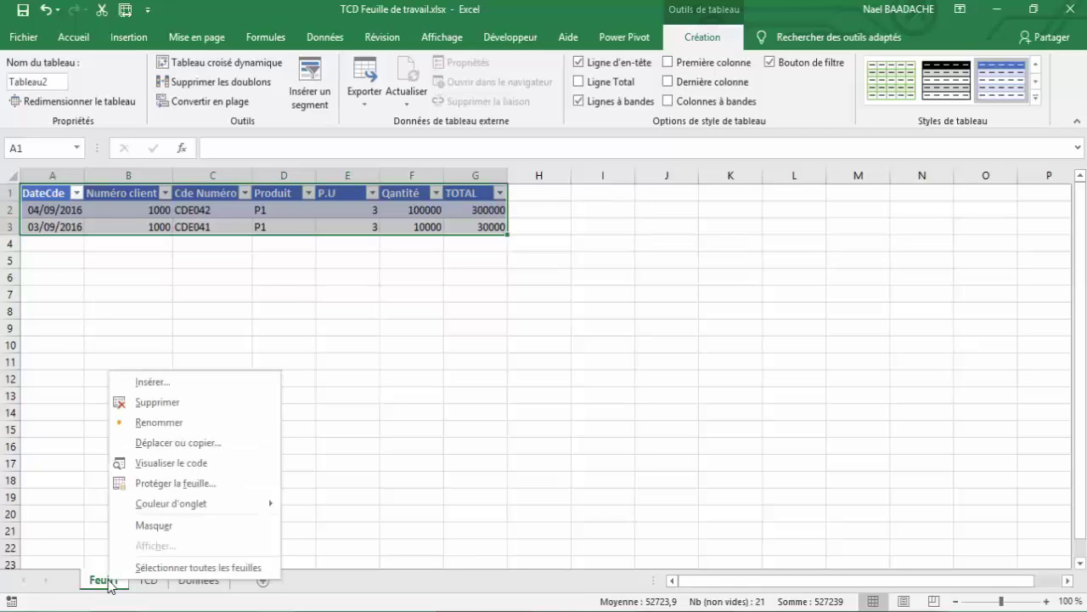
pyautogui.click(143, 403)
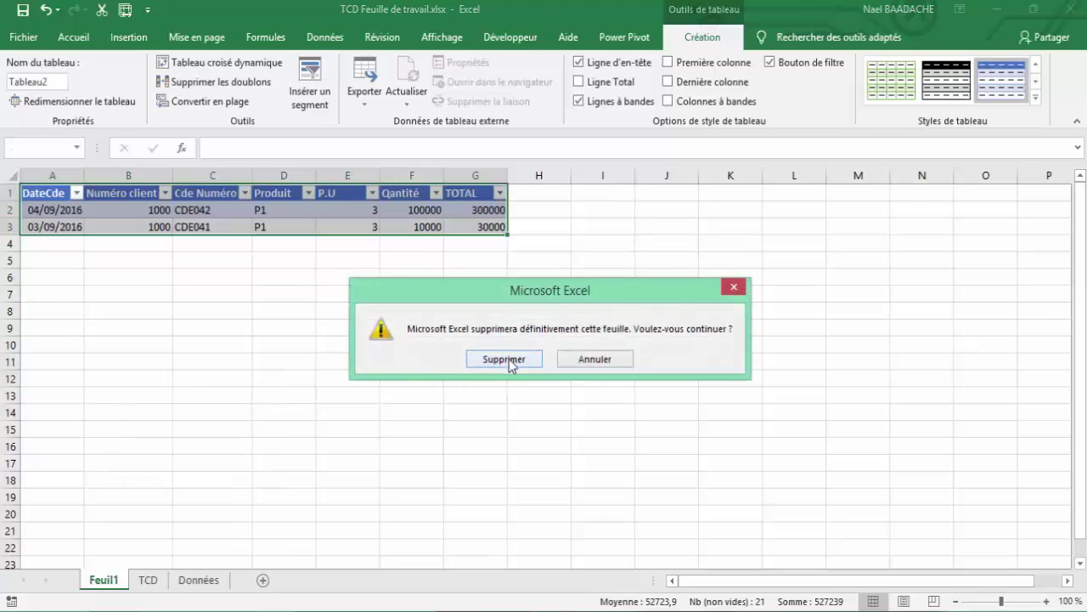
pyautogui.click(509, 359)
pyautogui.click(191, 311)
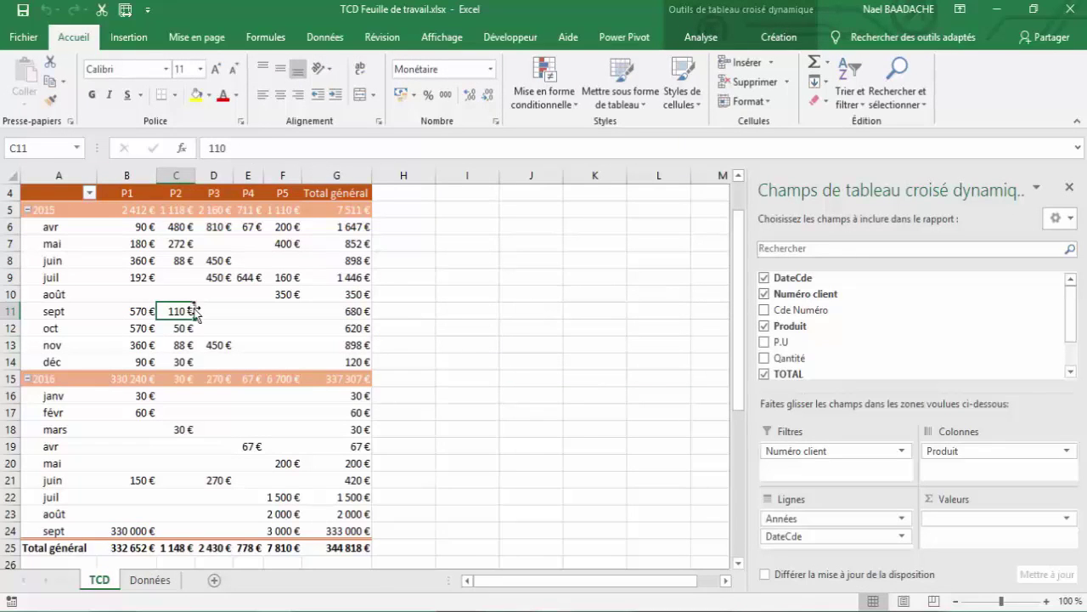
pyautogui.scroll(1, 194, 313)
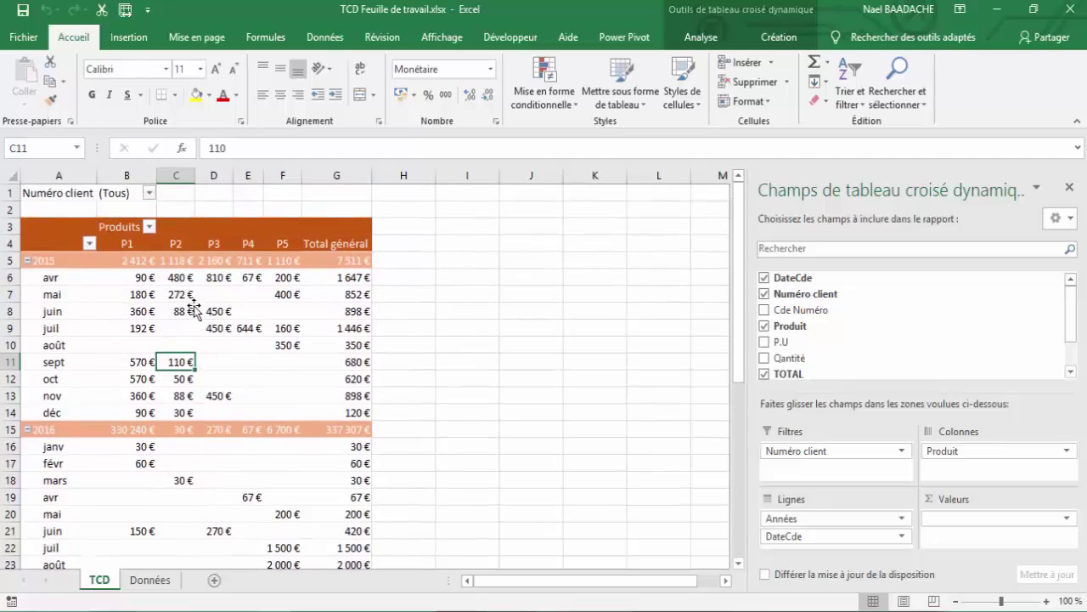
pyautogui.click(141, 299)
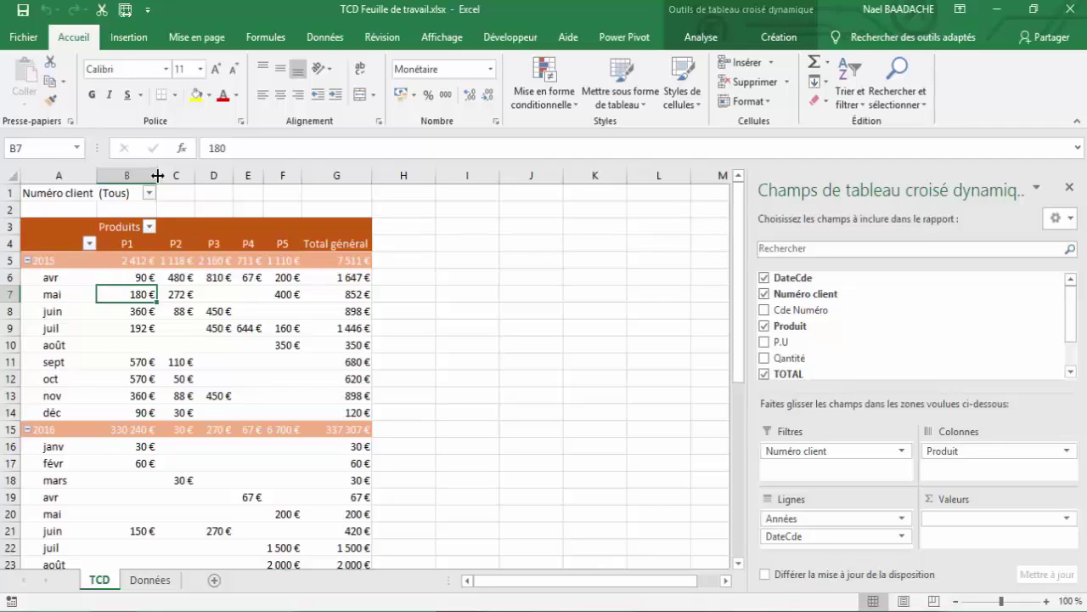
pyautogui.moveTo(170, 175); pyautogui.dragTo(164, 175)
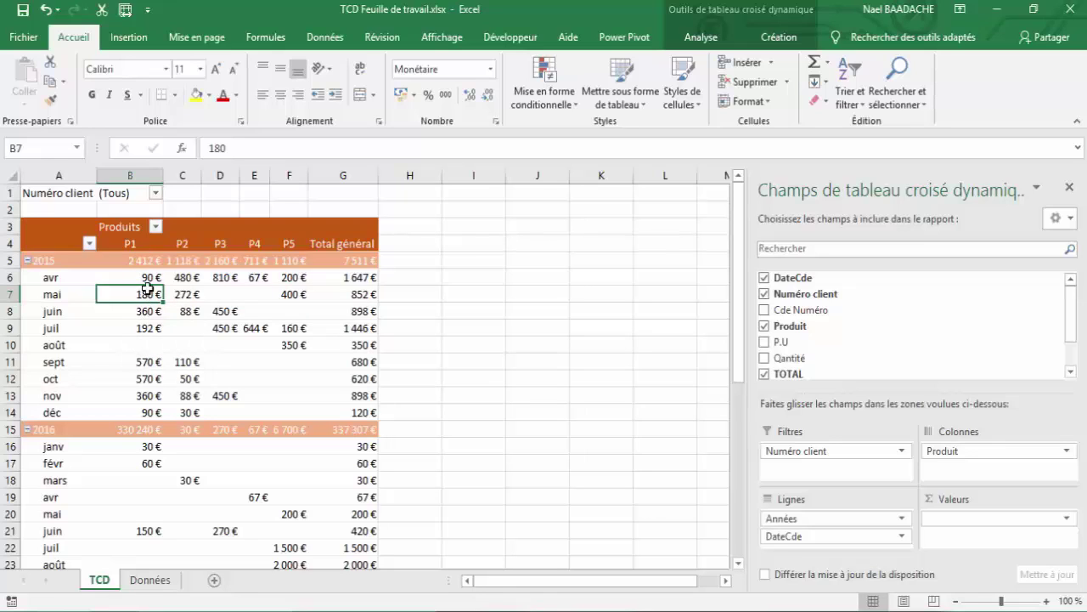
pyautogui.moveTo(148, 290)
pyautogui.doubleClick(164, 176)
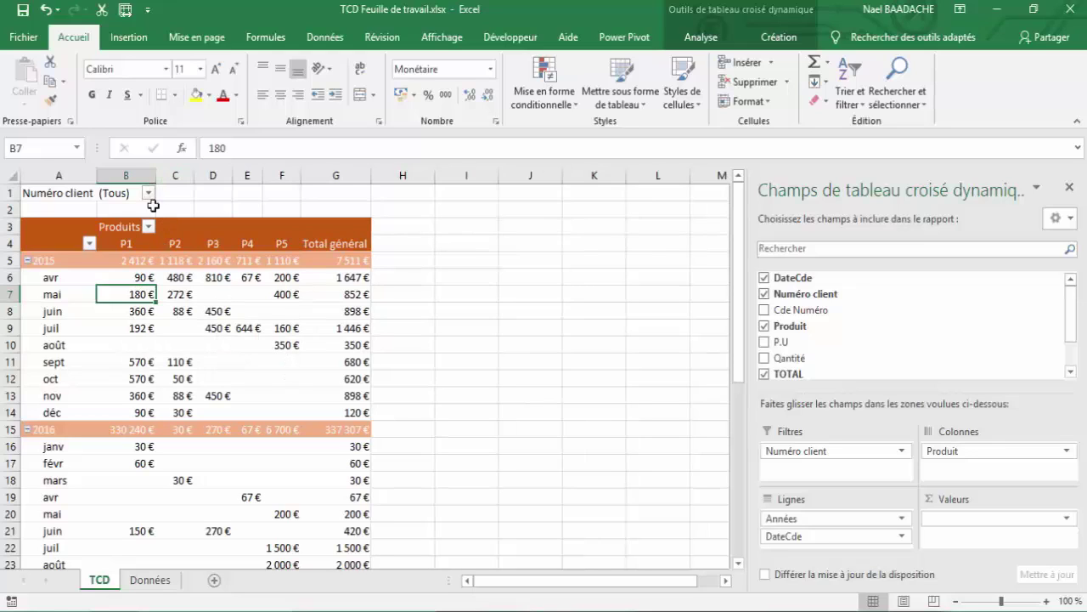
# Step: Turn off 'Ajuster automatiquement la largeur des colonnes' in the PivotTable Options
pyautogui.moveTo(138, 294)
pyautogui.rightClick(137, 294)
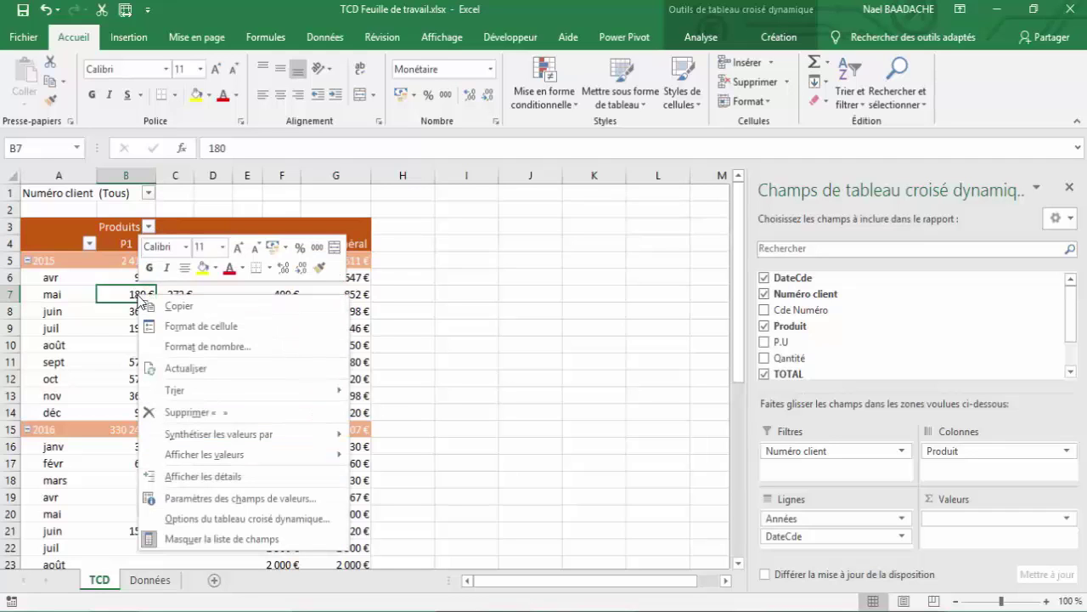
pyautogui.click(188, 519)
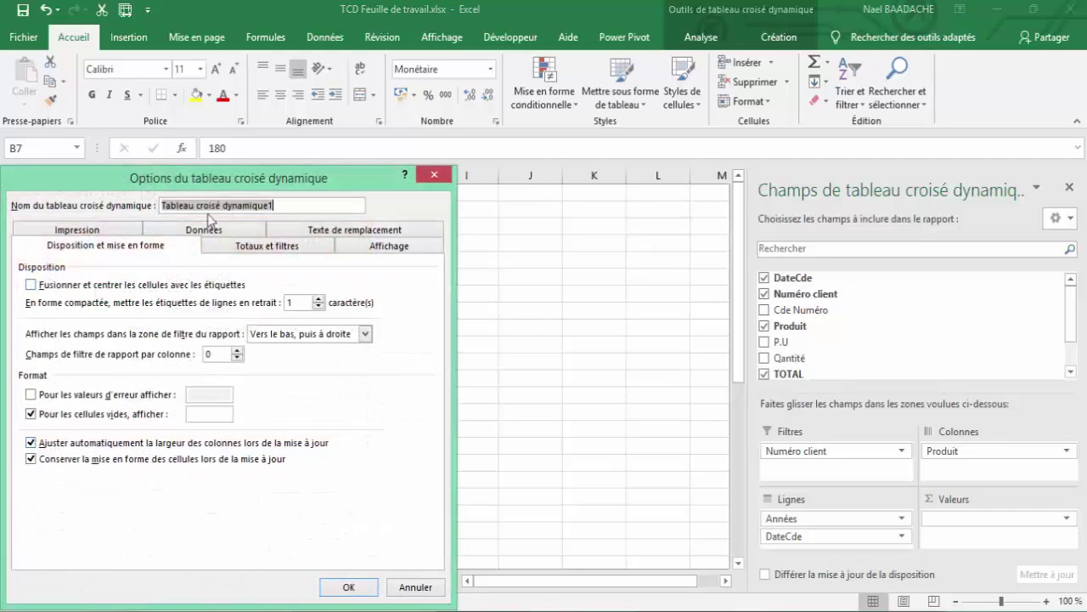
pyautogui.moveTo(209, 185); pyautogui.dragTo(403, 175)
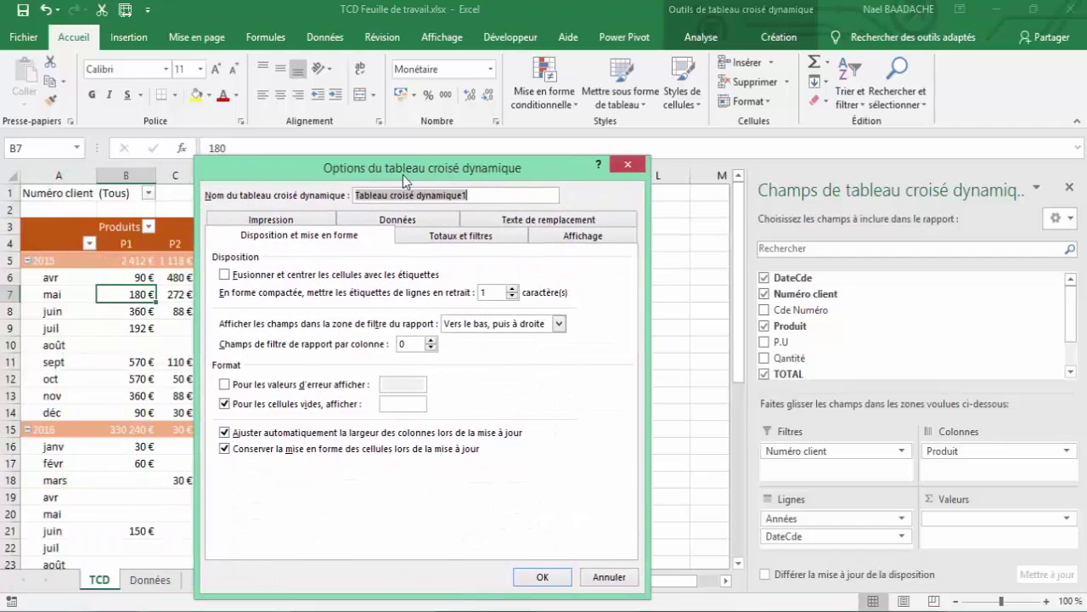
pyautogui.click(225, 434)
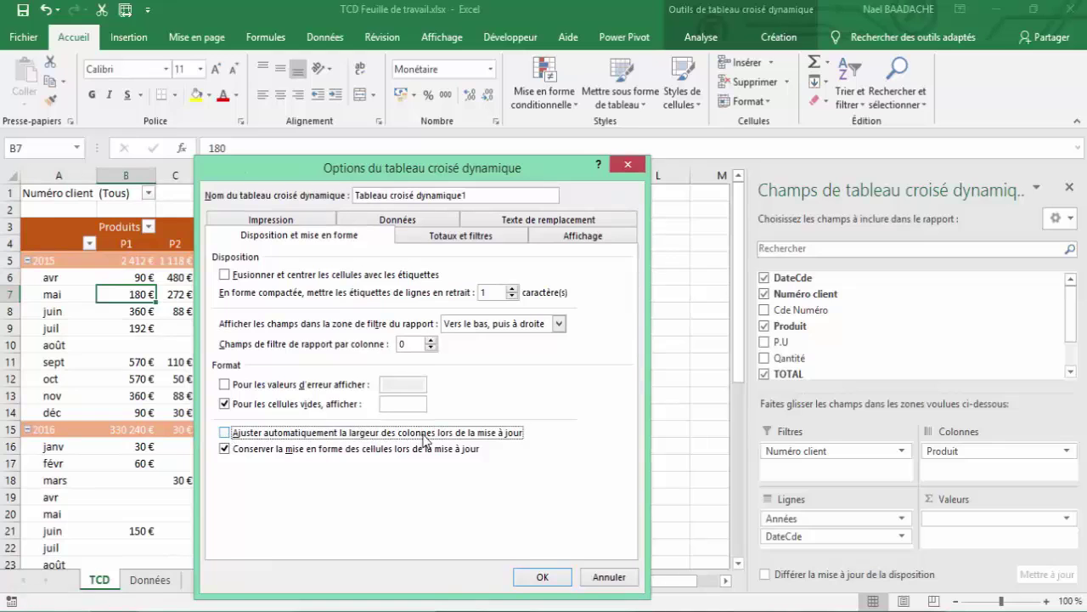
pyautogui.click(547, 579)
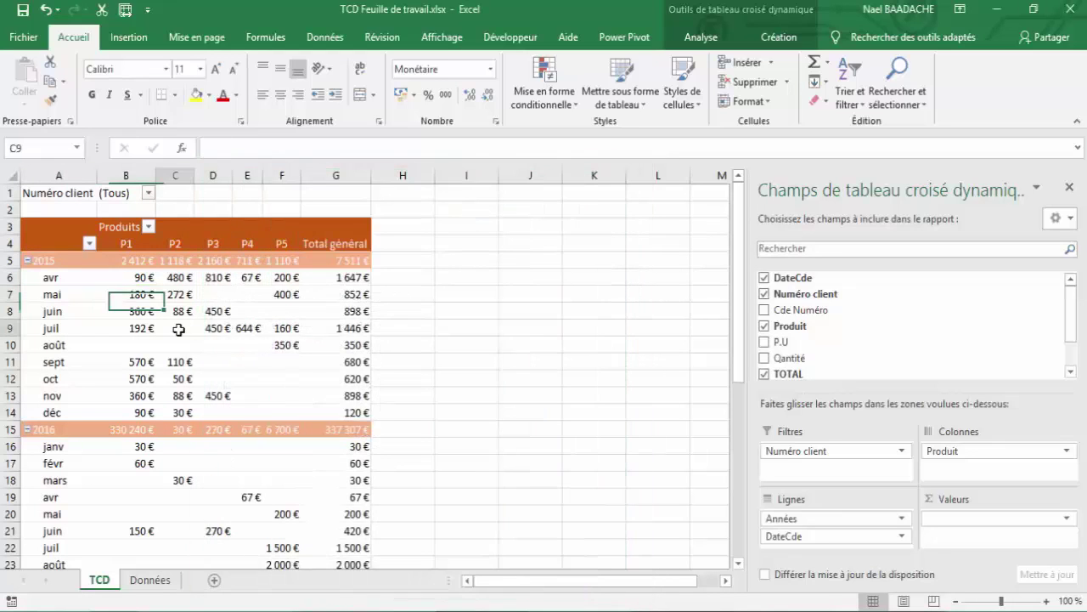
# Step: Narrow column B to 57 pixels so the 2016 P1 cell shows #######
pyautogui.click(169, 328)
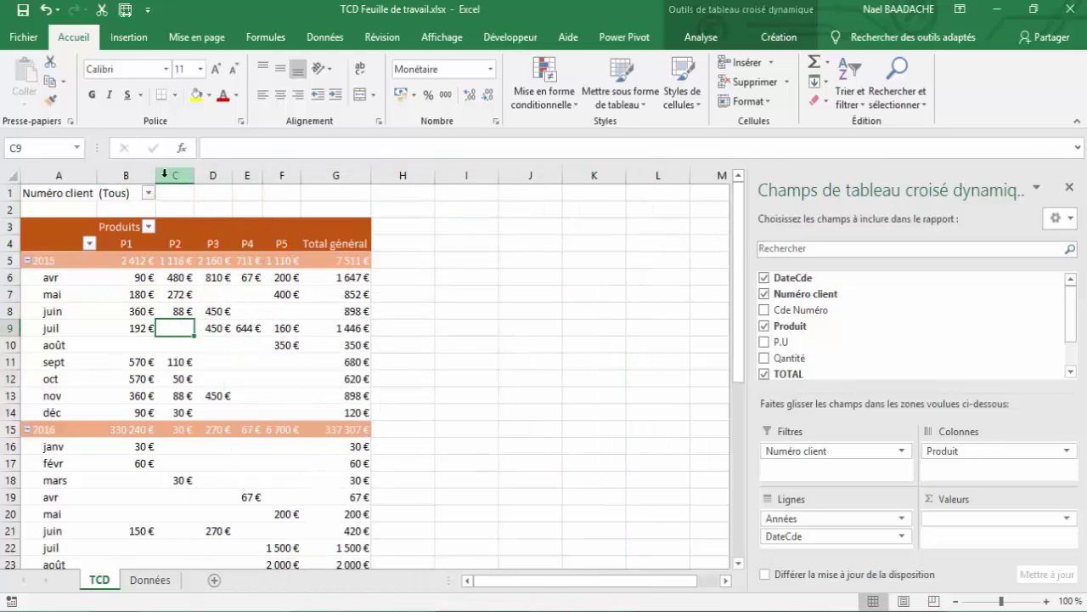
pyautogui.moveTo(156, 175); pyautogui.dragTo(140, 176)
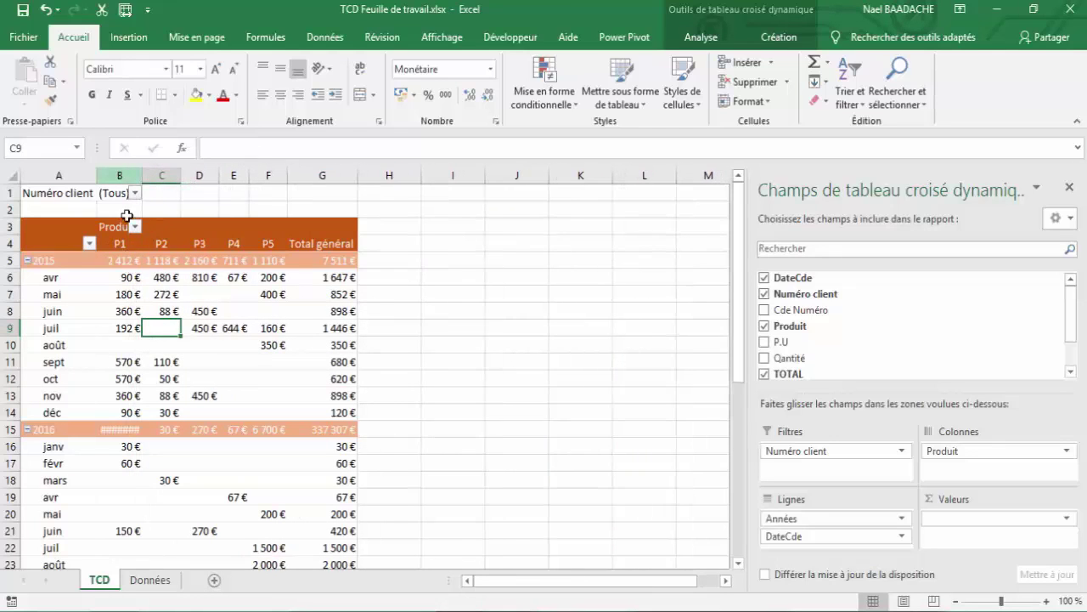
pyautogui.click(126, 293)
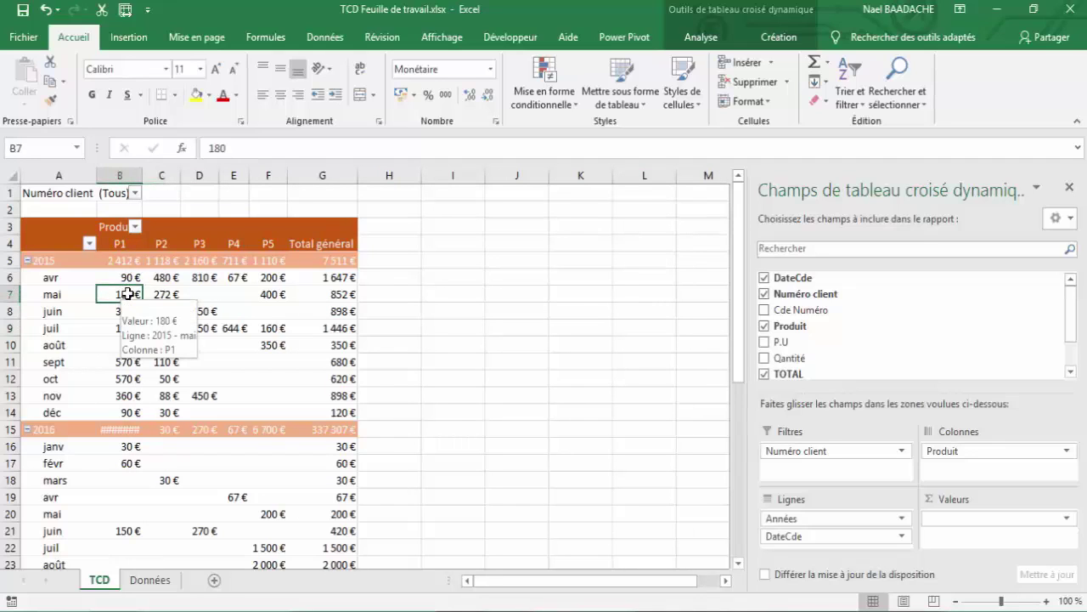
# Step: Refresh the pivot and widen column B to 69 pixels so 2016 P1 shows 330 240 €
pyautogui.rightClick(127, 293)
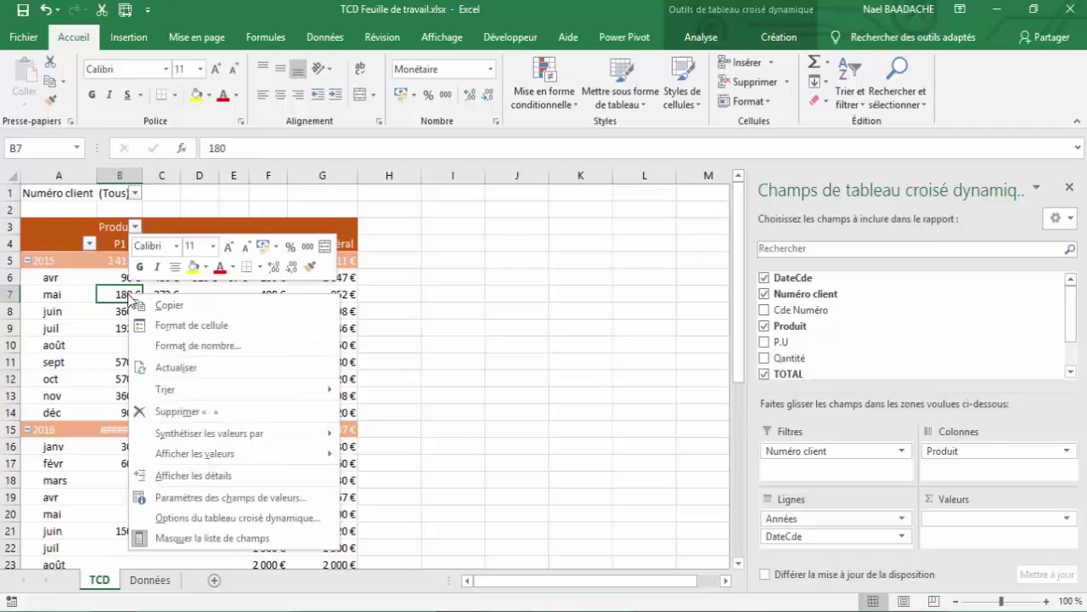
pyautogui.click(170, 366)
pyautogui.click(163, 313)
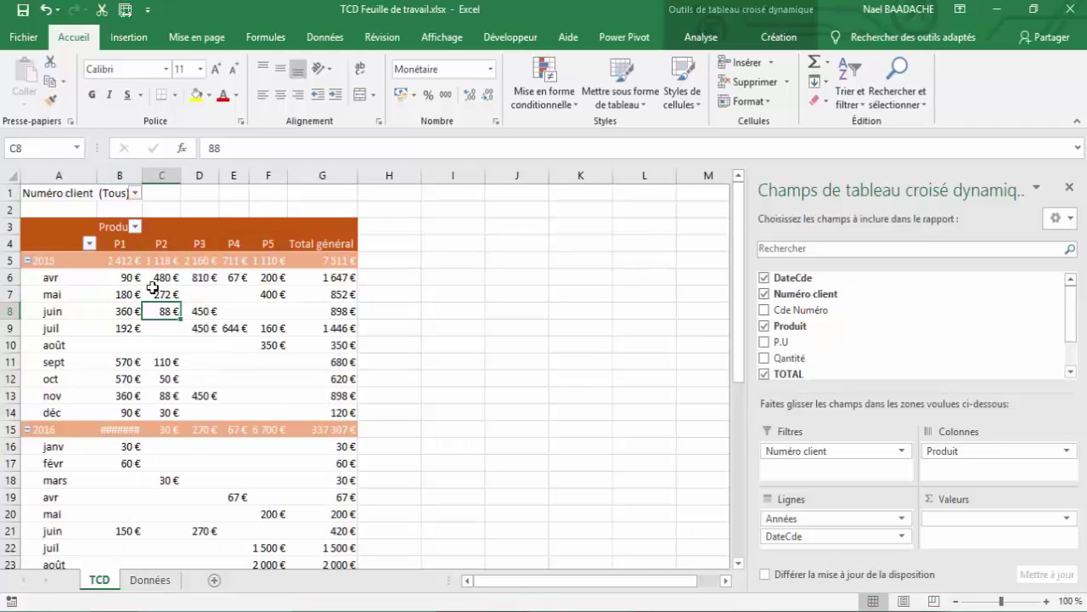
pyautogui.moveTo(140, 174); pyautogui.dragTo(151, 173)
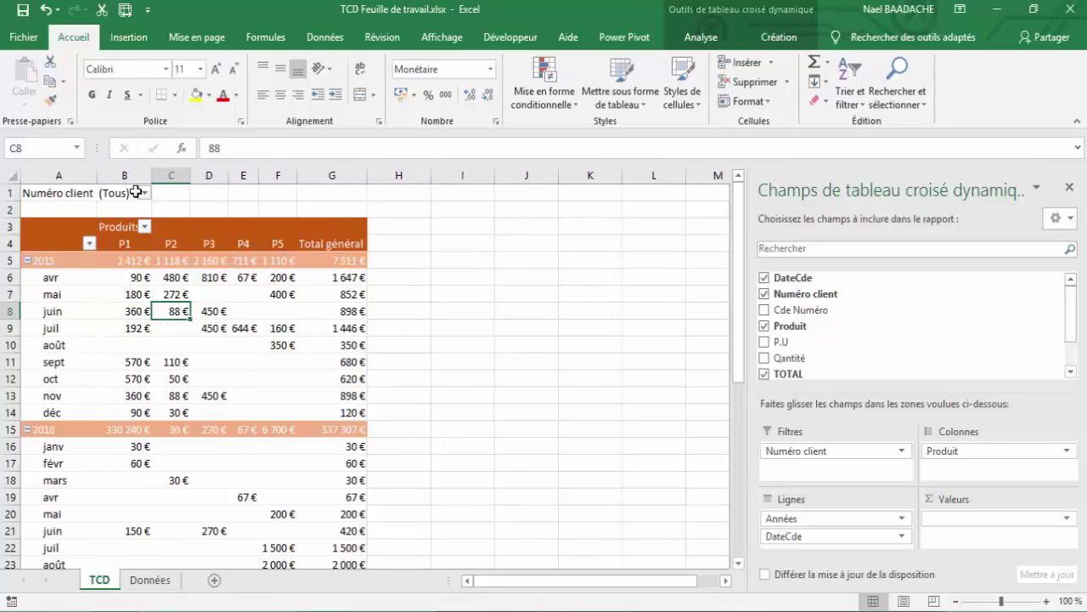
pyautogui.click(121, 428)
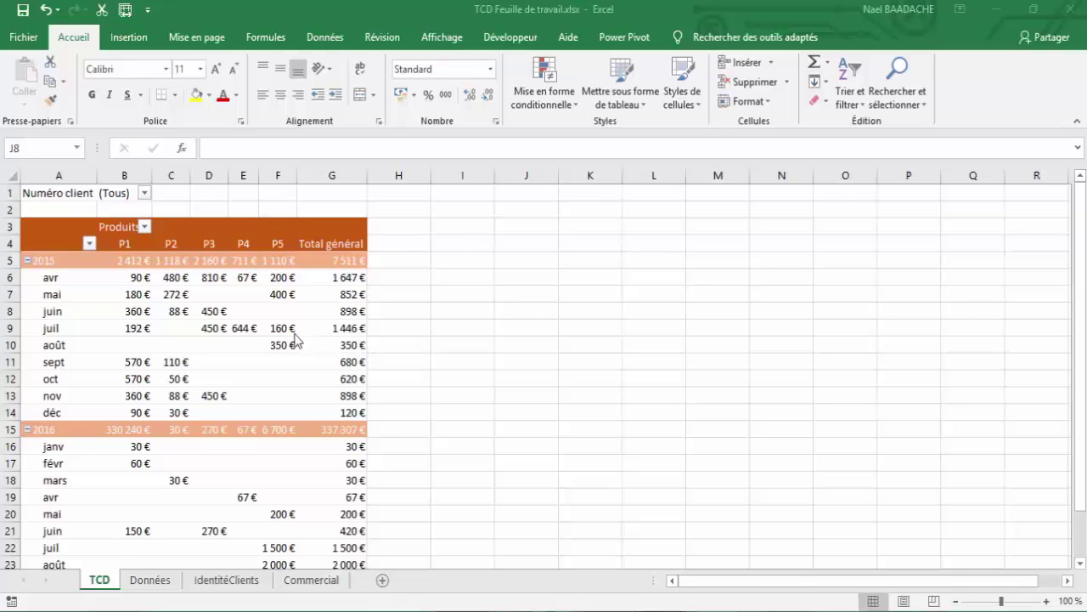
pyautogui.click(217, 316)
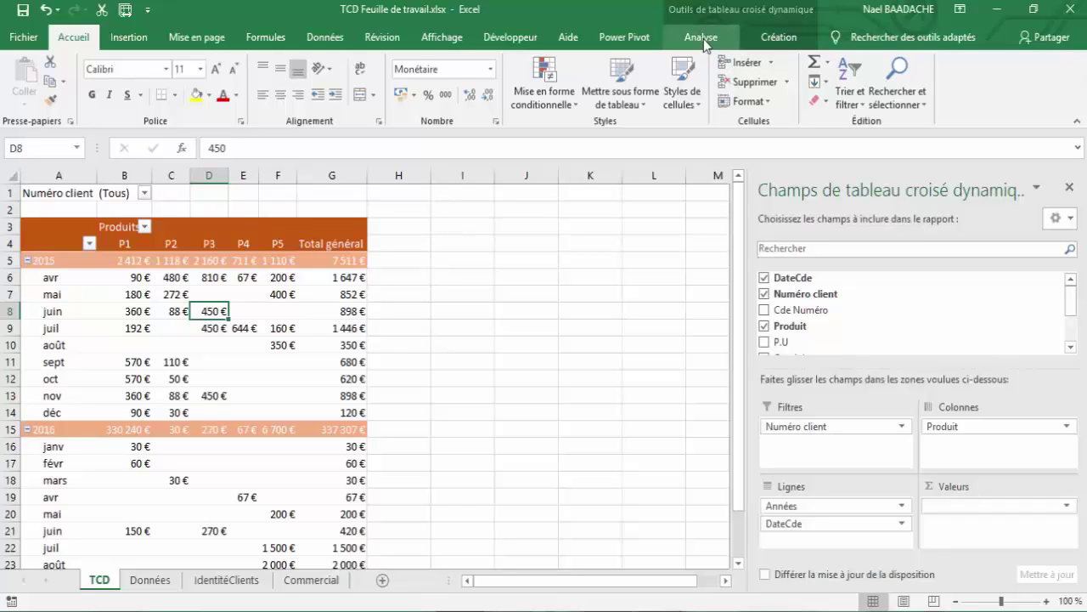
pyautogui.click(790, 47)
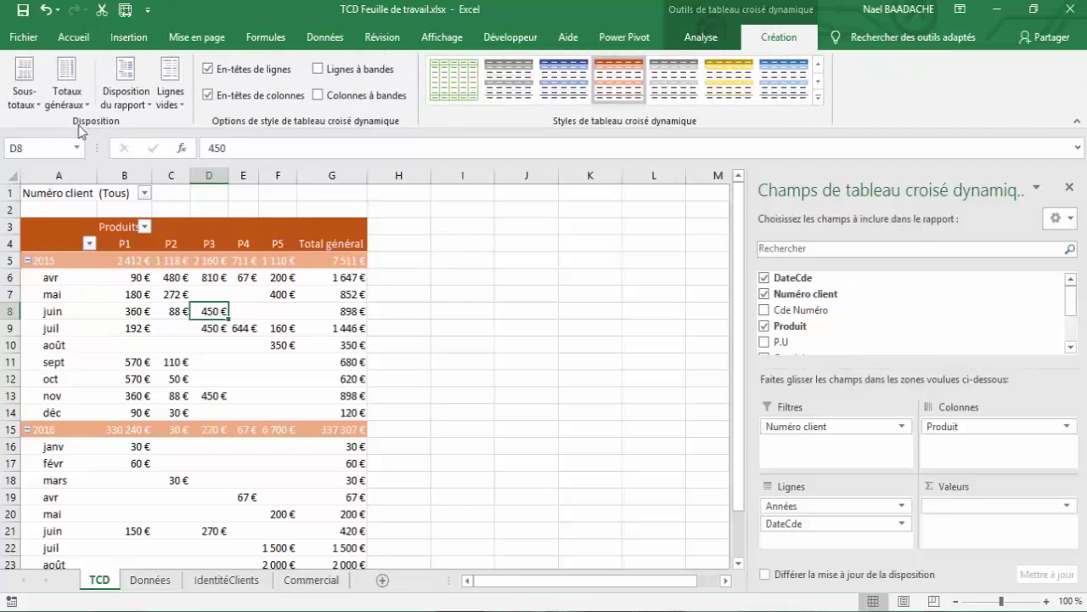
pyautogui.click(180, 110)
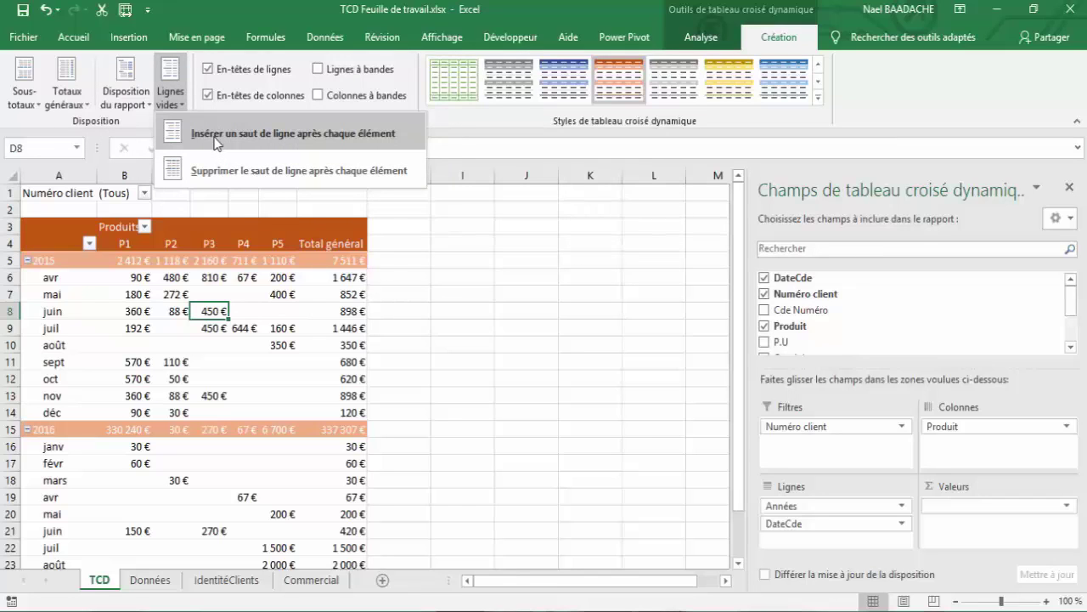
pyautogui.click(216, 141)
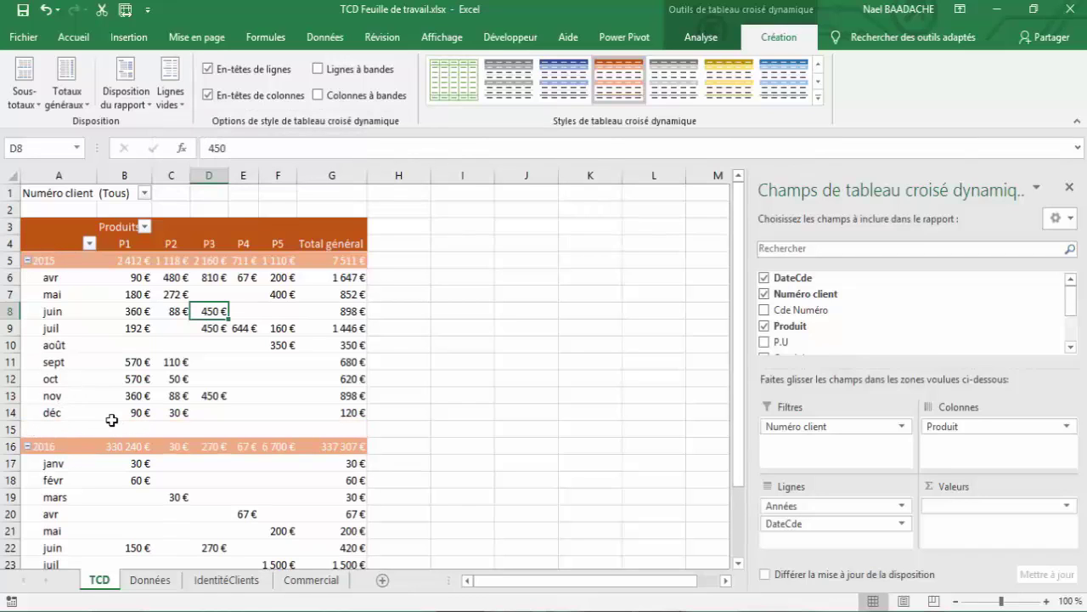
pyautogui.scroll(-2, 111, 426)
pyautogui.scroll(-3, 111, 426)
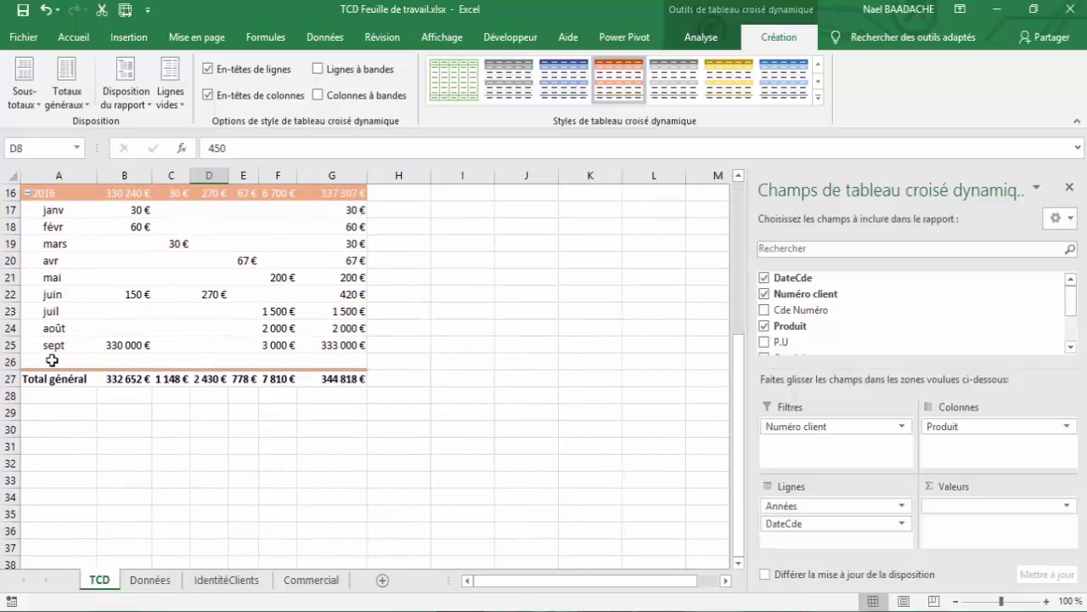
pyautogui.scroll(5, 78, 364)
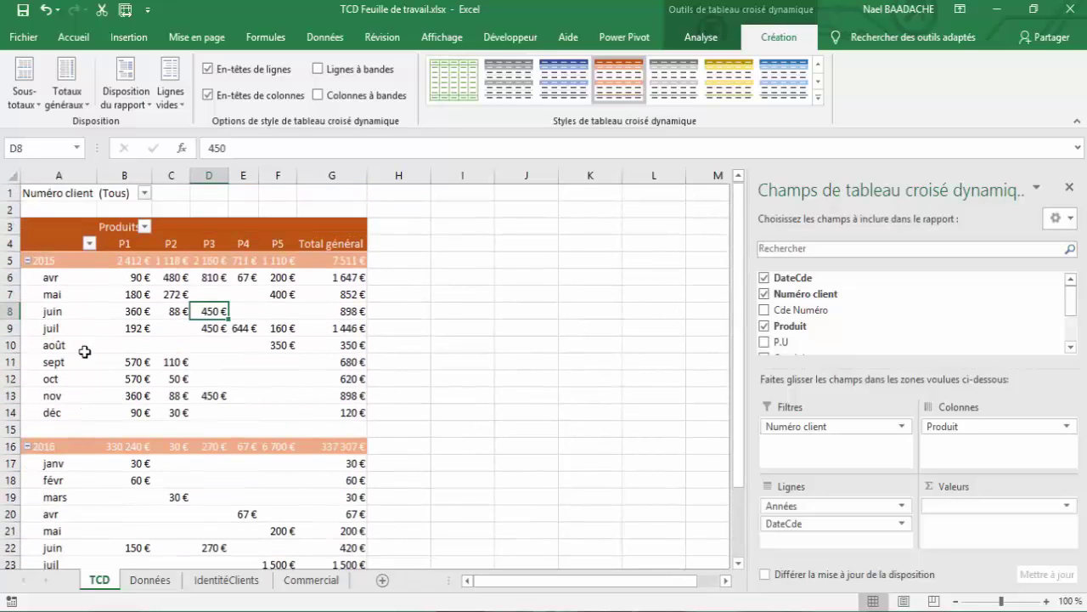
pyautogui.click(170, 98)
pyautogui.click(204, 175)
# Step: Try the outline report layout, then settle on the tabular layout with Années and DateCde split
pyautogui.click(142, 113)
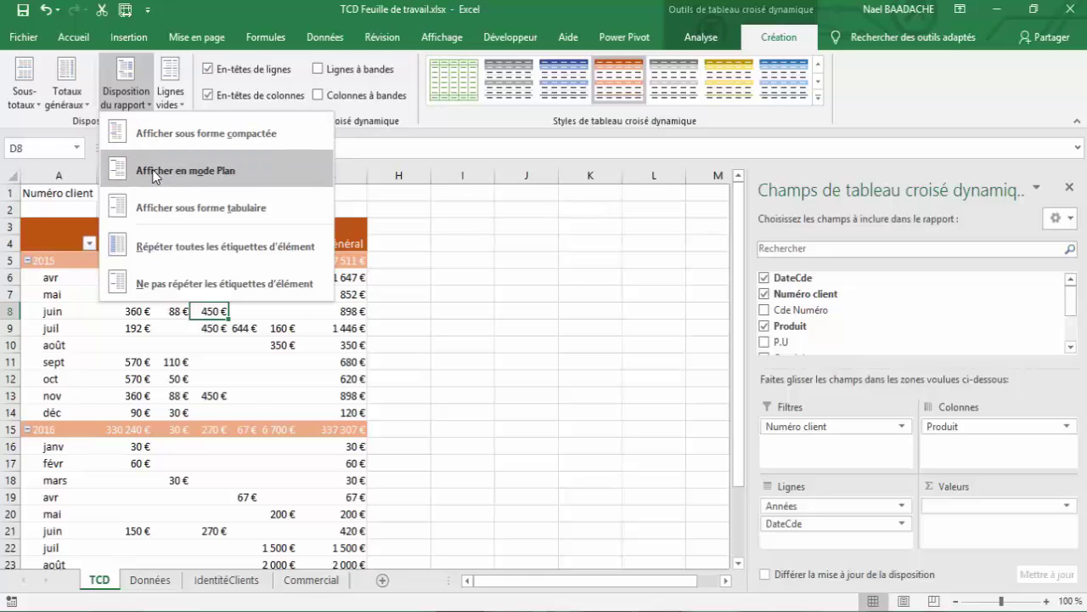
pyautogui.click(154, 172)
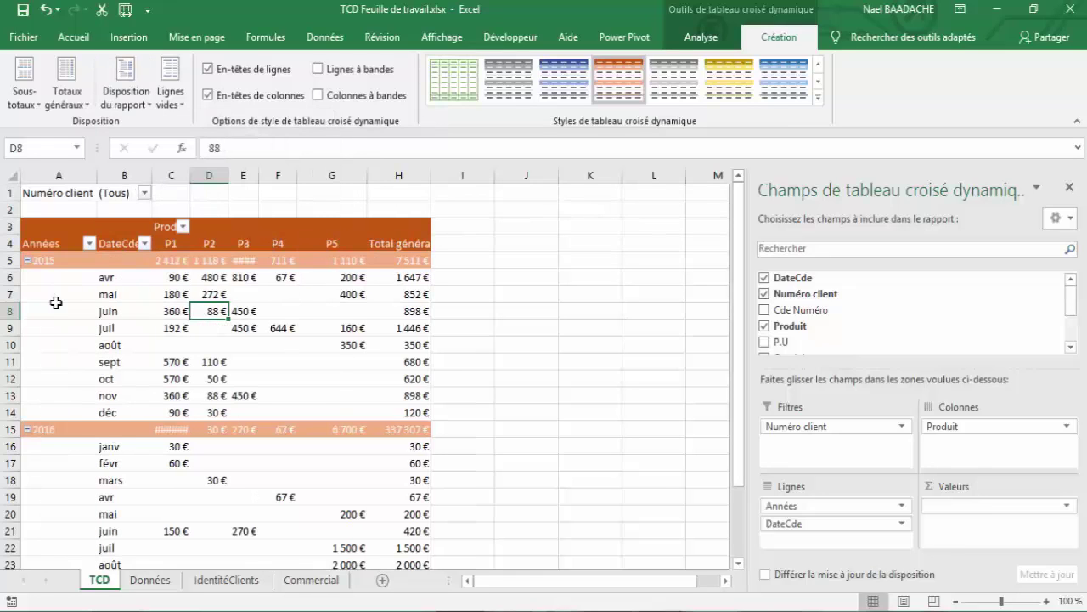
pyautogui.click(133, 105)
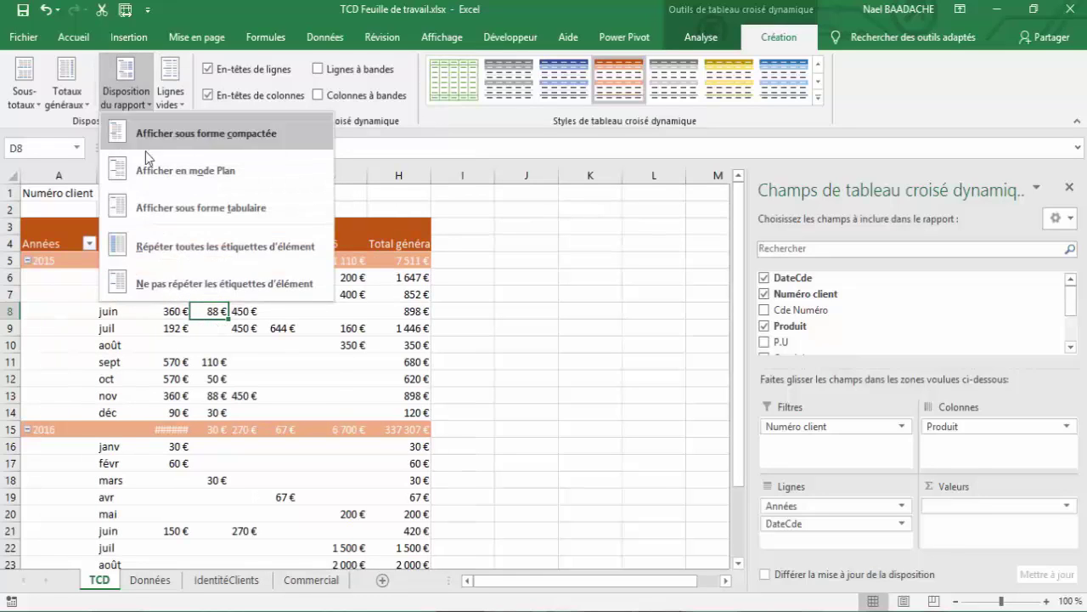
pyautogui.click(165, 216)
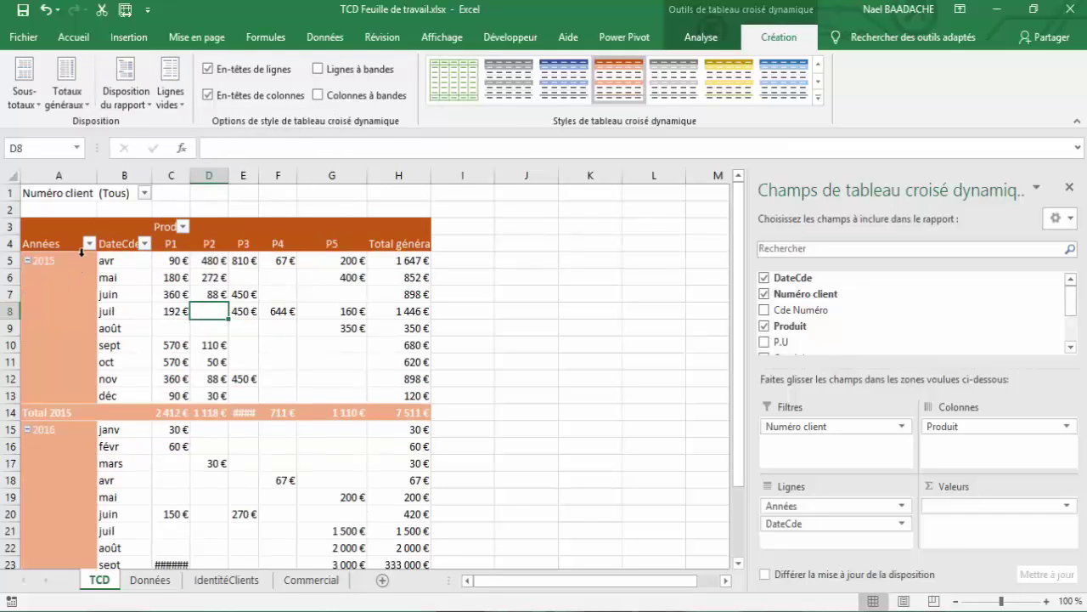
pyautogui.click(132, 104)
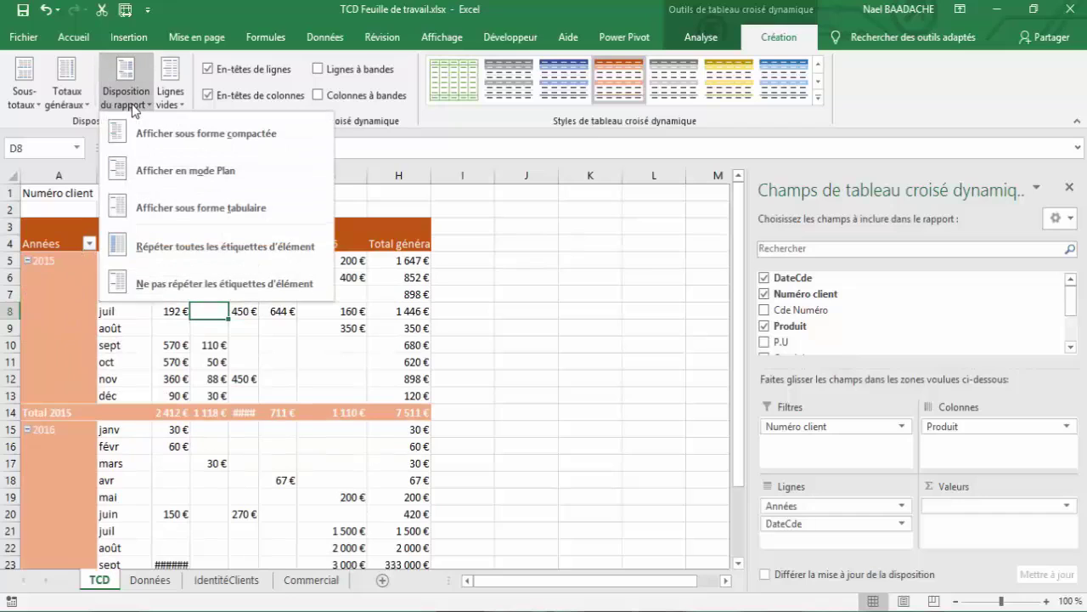
pyautogui.click(167, 136)
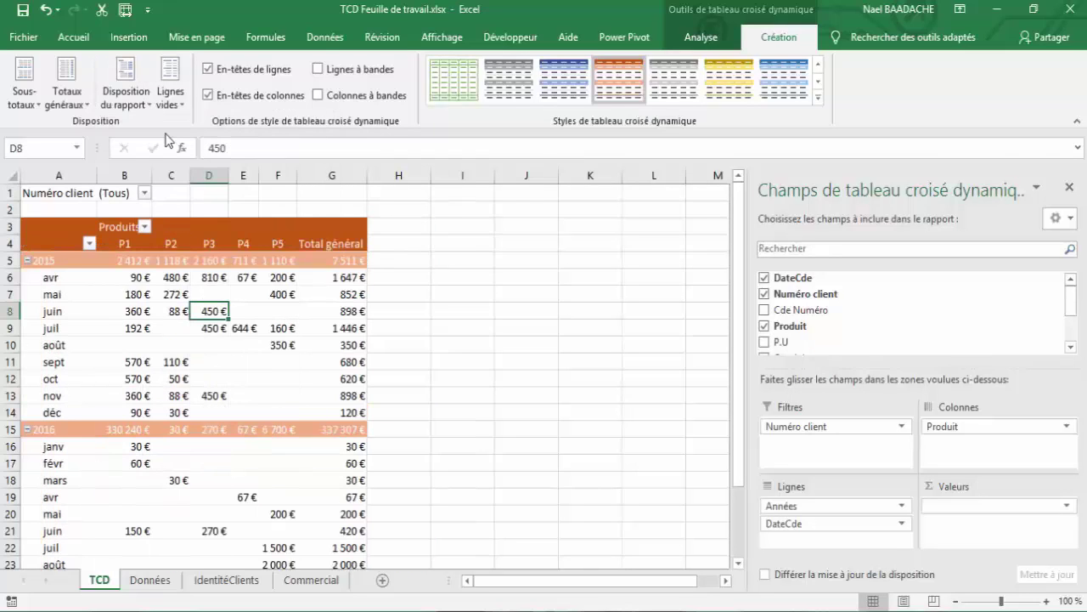
pyautogui.click(77, 105)
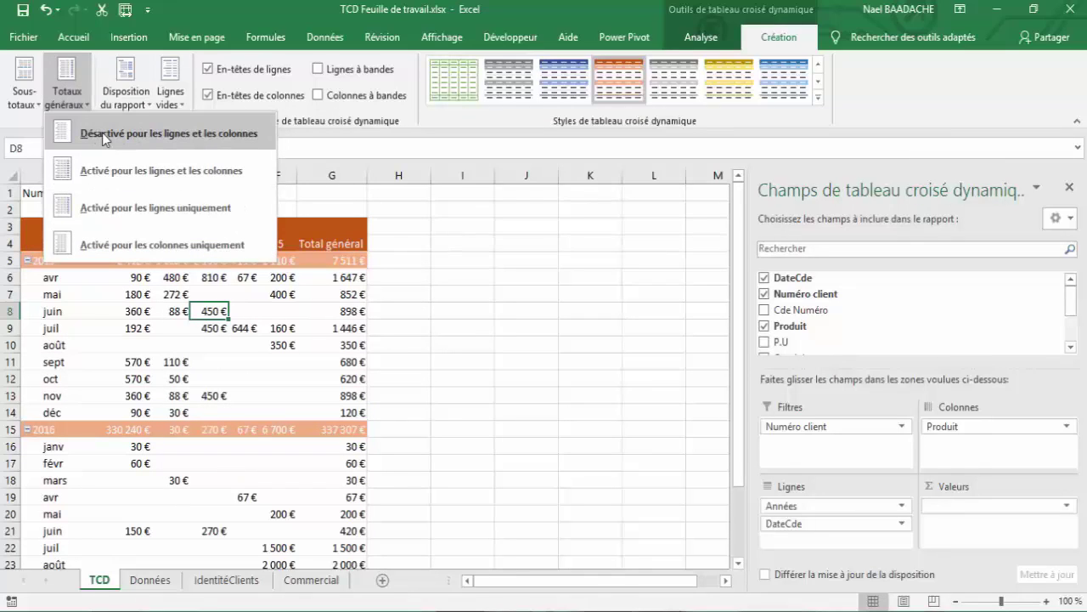
pyautogui.click(102, 132)
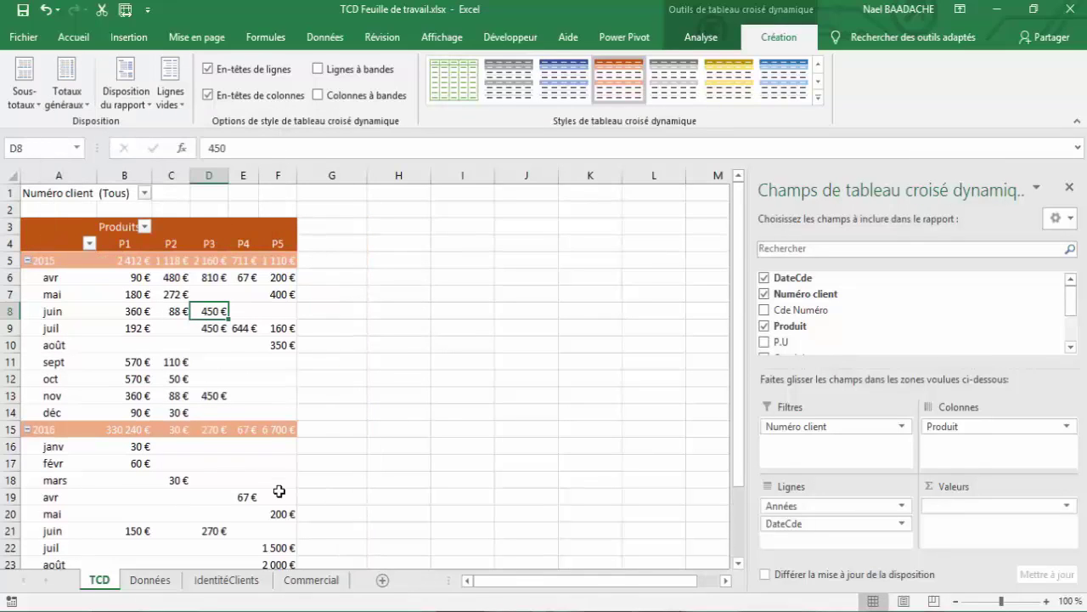
pyautogui.scroll(-4, 255, 475)
pyautogui.scroll(4, 255, 382)
pyautogui.click(68, 92)
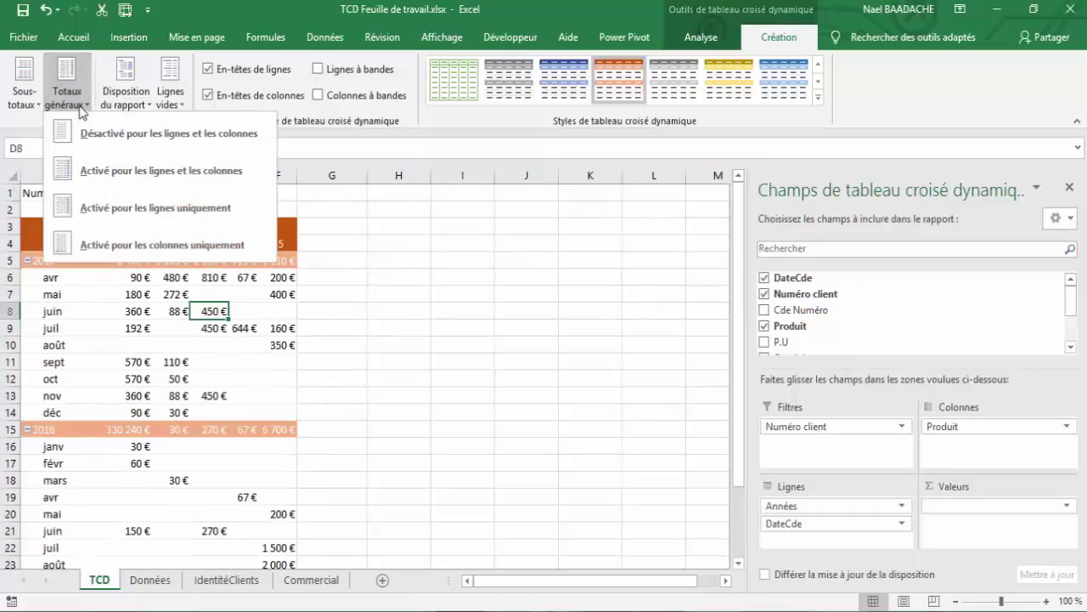
pyautogui.click(108, 170)
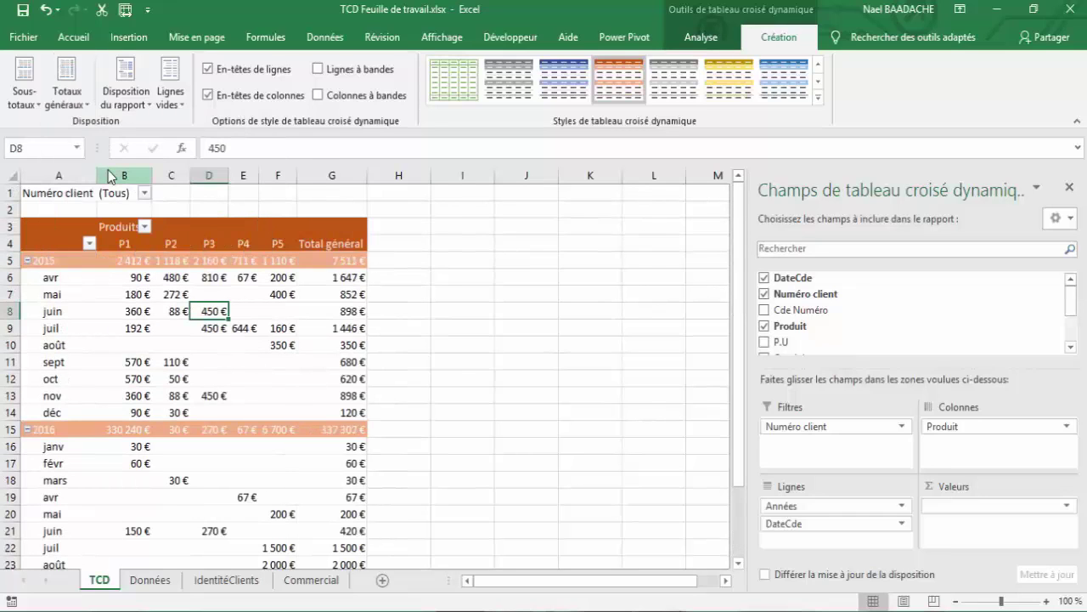
pyautogui.click(77, 106)
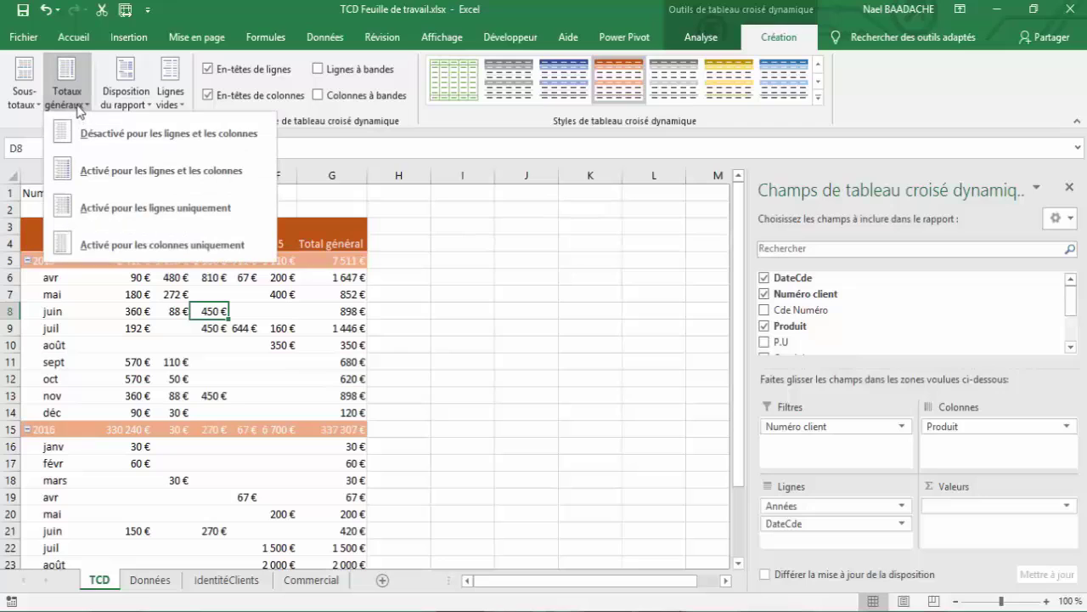
pyautogui.click(112, 217)
pyautogui.scroll(-5, 85, 320)
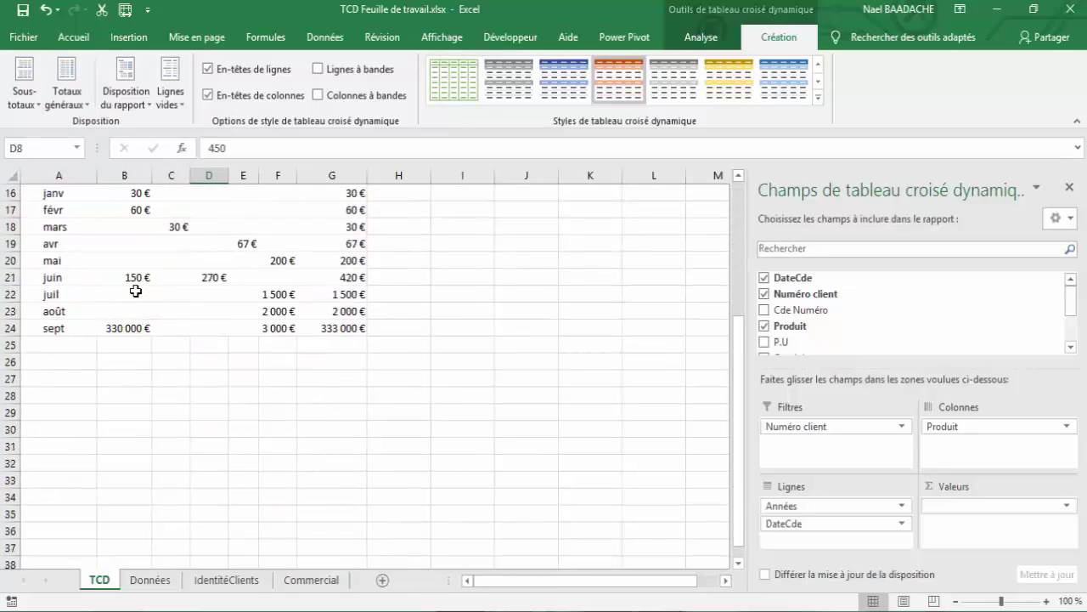
pyautogui.scroll(5, 85, 319)
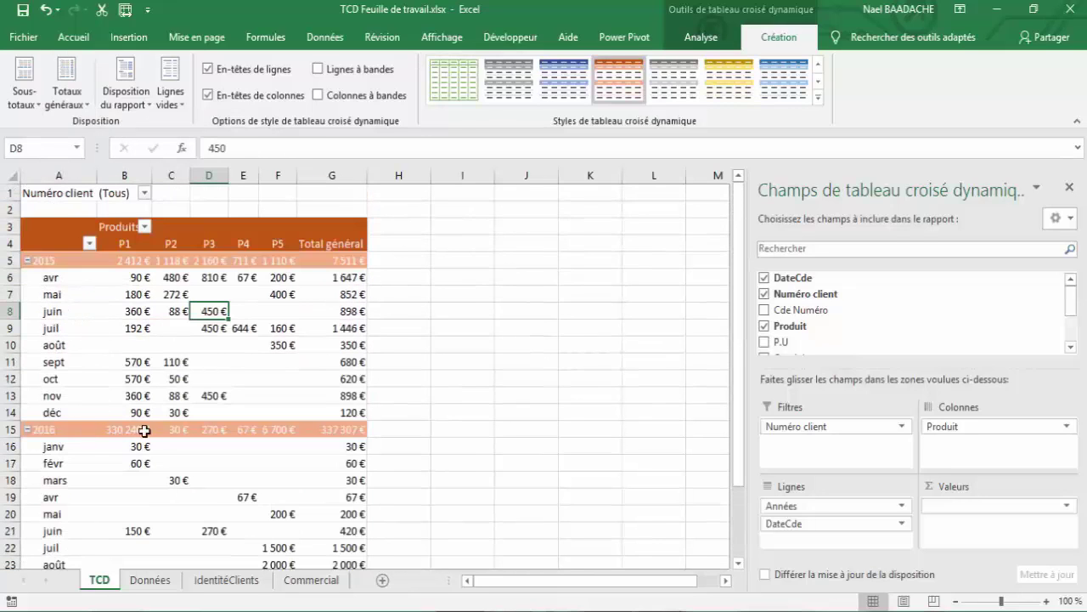
pyautogui.click(67, 102)
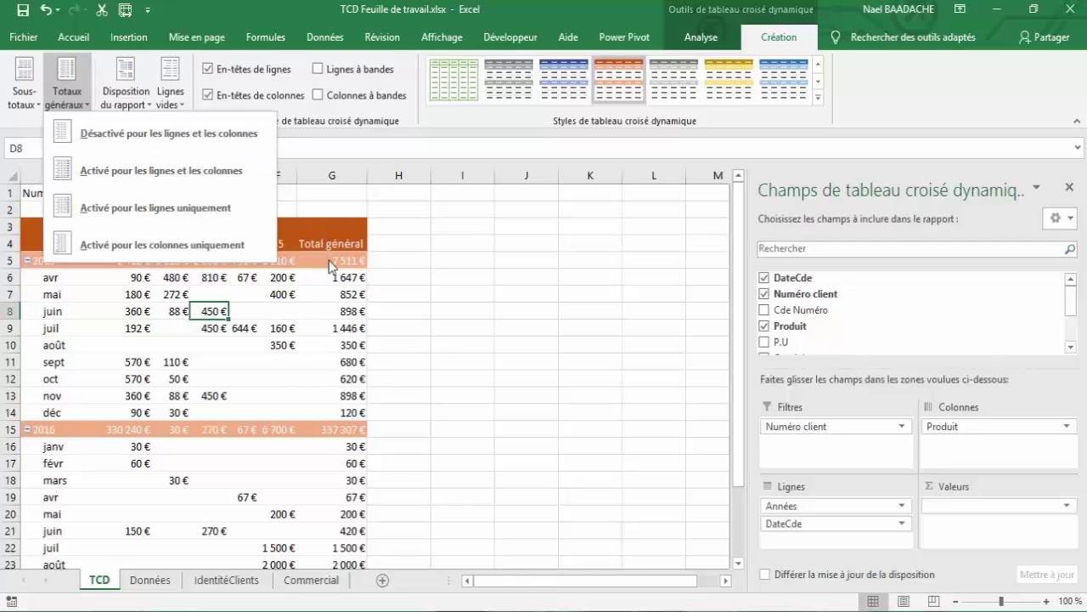
pyautogui.click(259, 335)
pyautogui.scroll(-4, 255, 333)
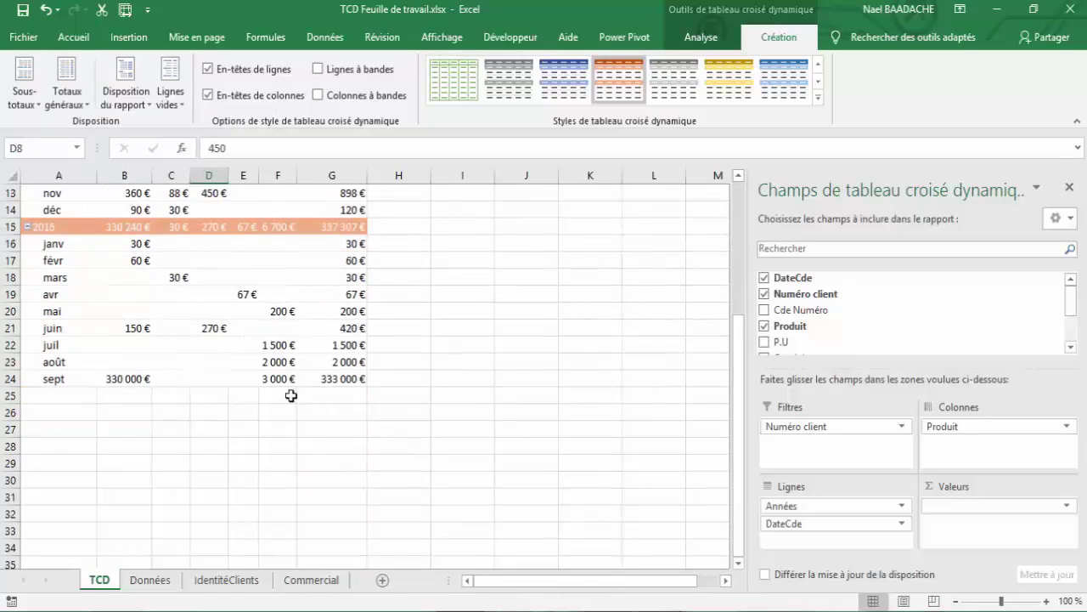
pyautogui.scroll(4, 258, 348)
pyautogui.click(68, 91)
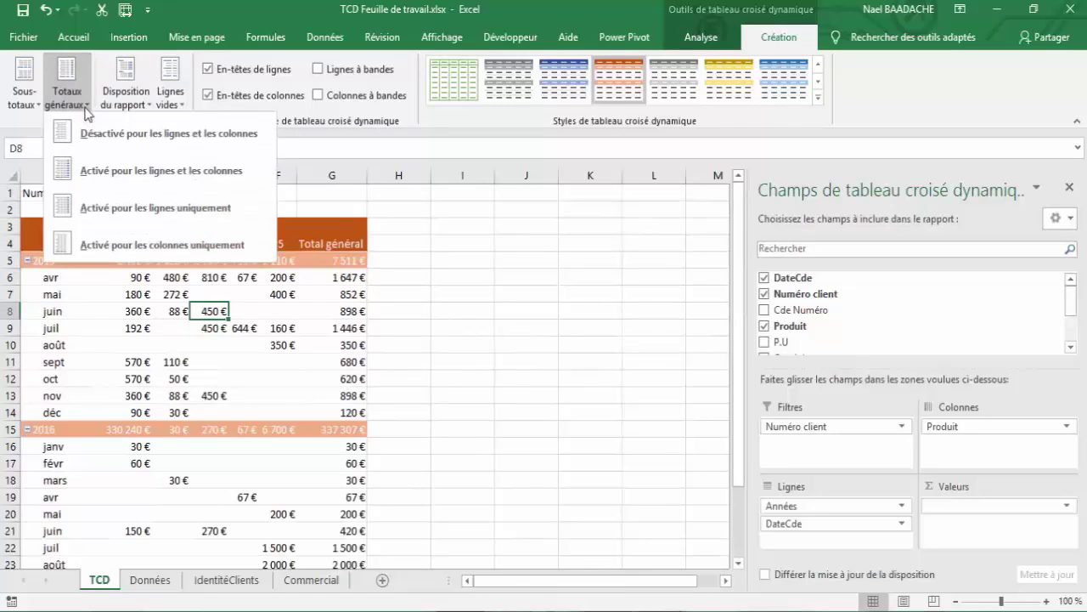
pyautogui.click(134, 170)
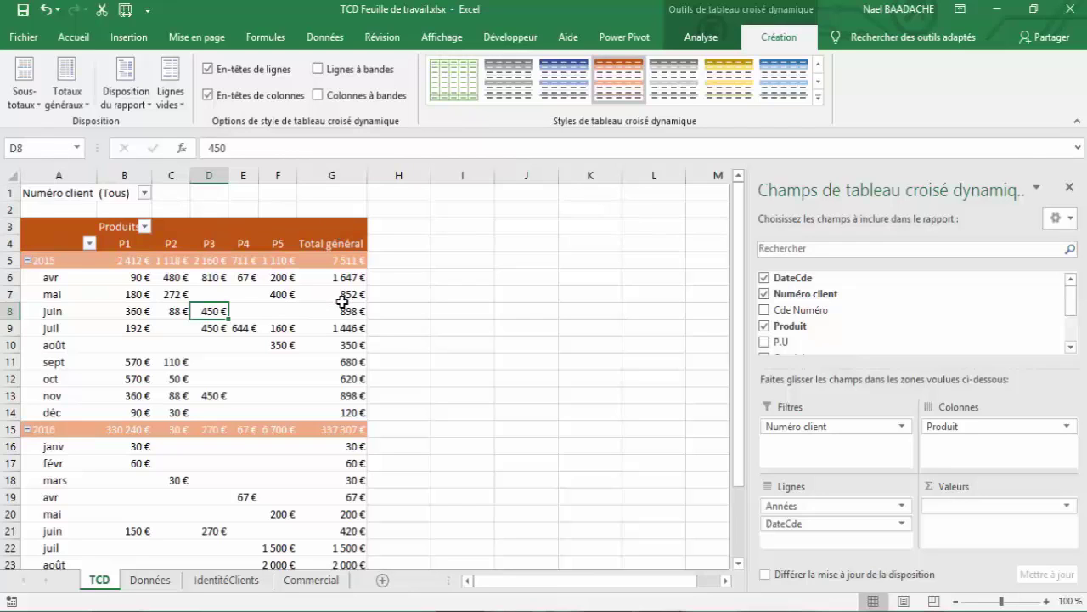
pyautogui.scroll(-5, 340, 297)
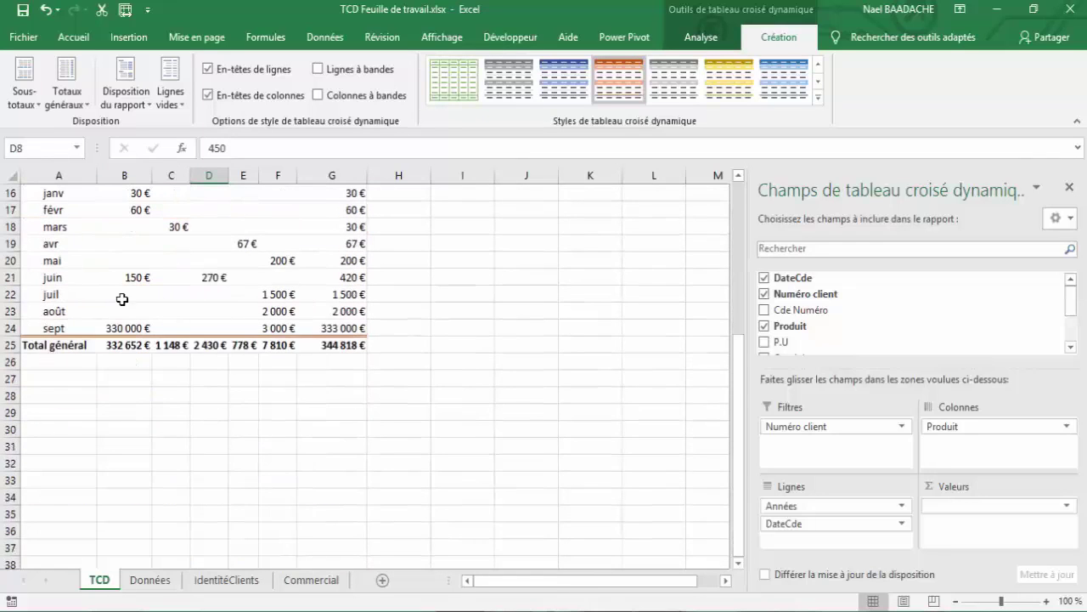
pyautogui.scroll(5, 258, 318)
pyautogui.click(149, 328)
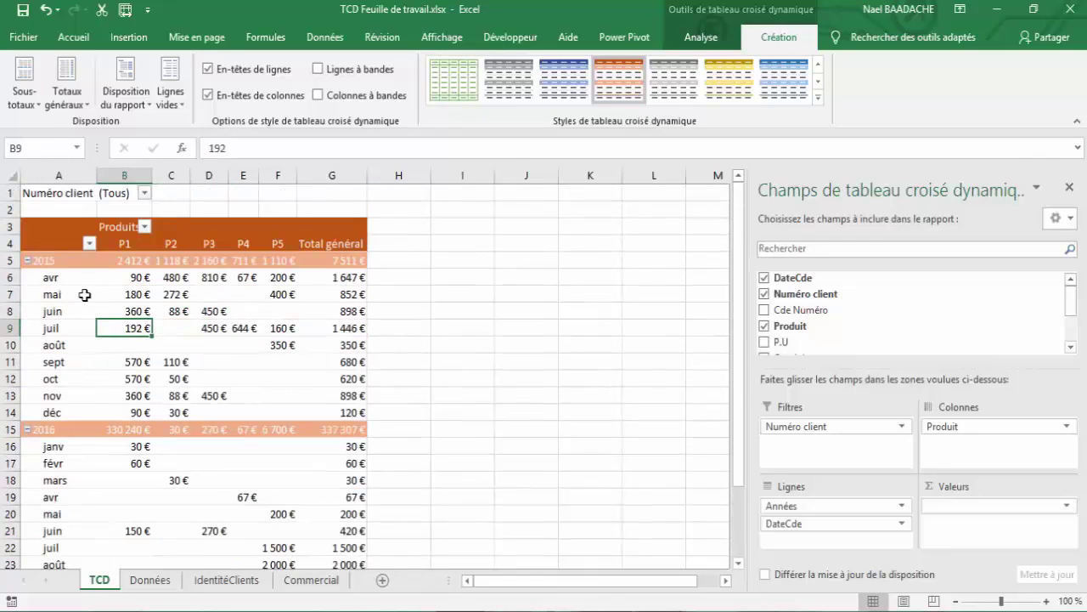
pyautogui.click(77, 284)
pyautogui.click(143, 325)
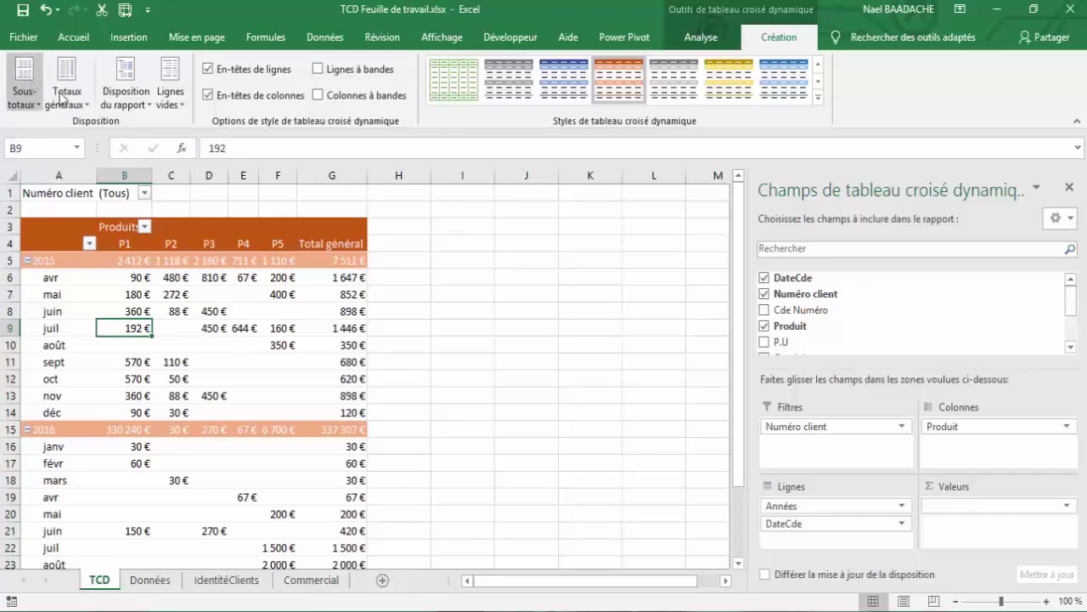
pyautogui.click(26, 102)
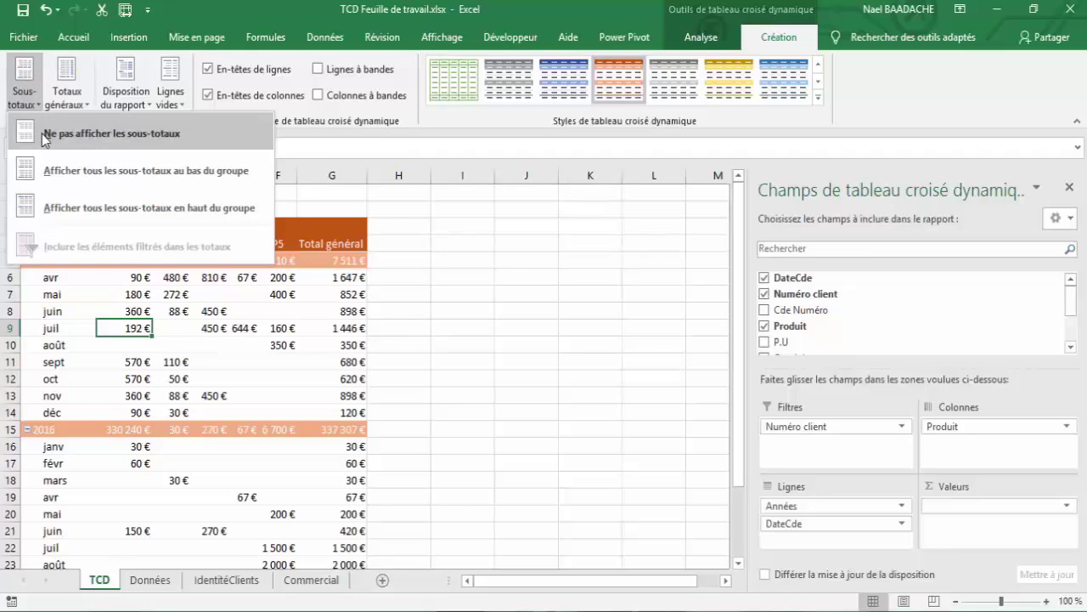
pyautogui.click(45, 136)
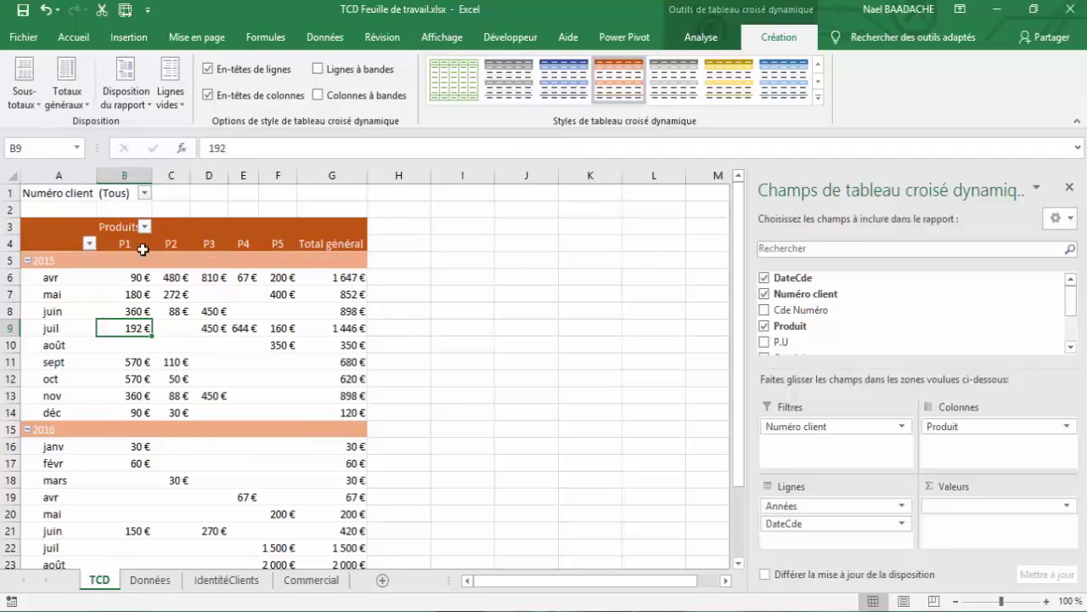
pyautogui.click(27, 105)
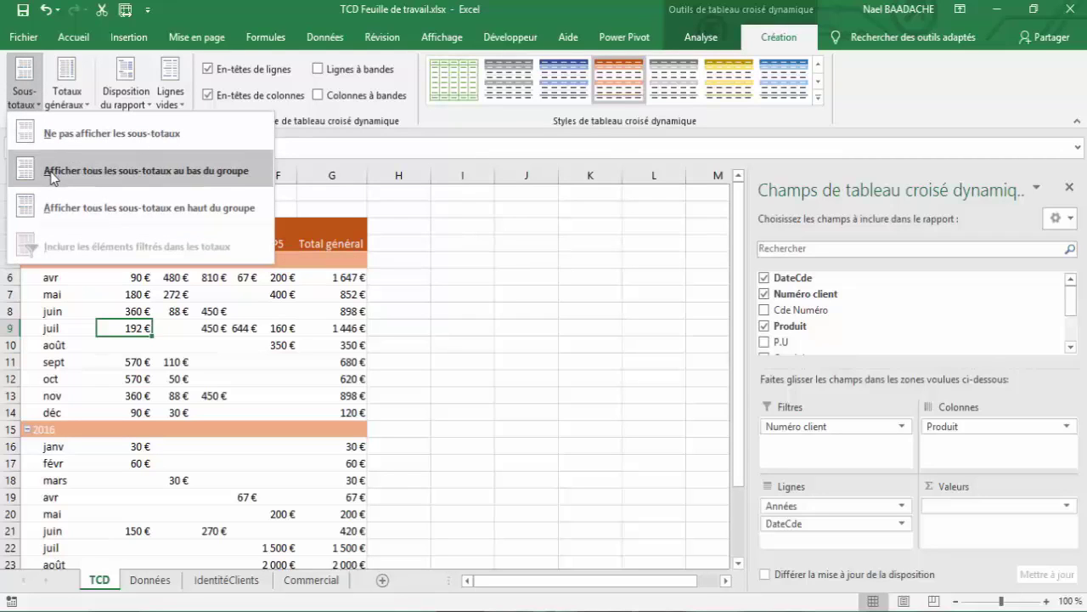
pyautogui.click(73, 218)
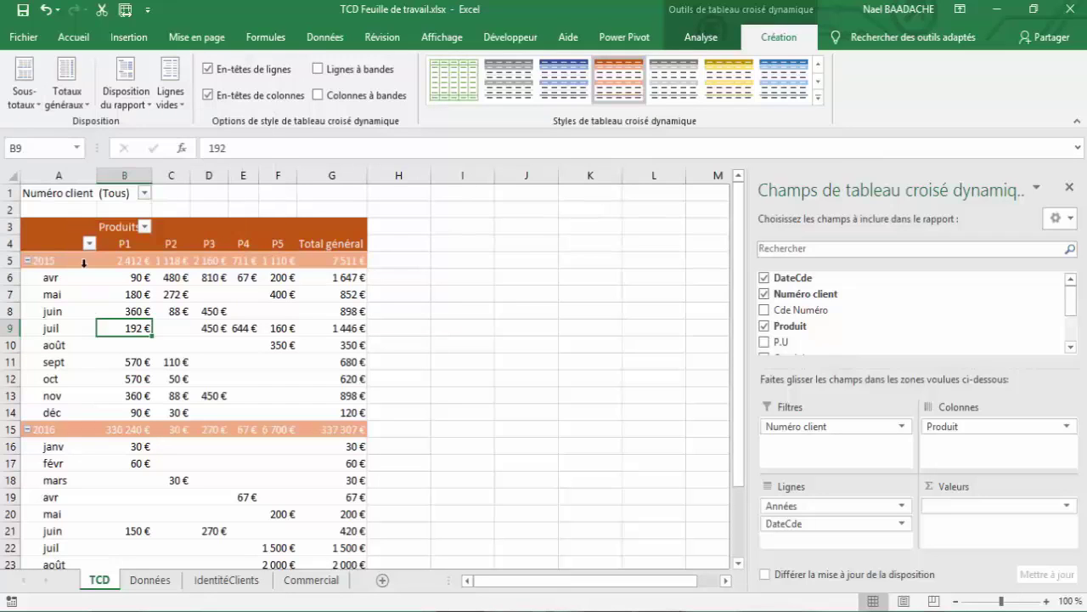
pyautogui.click(159, 312)
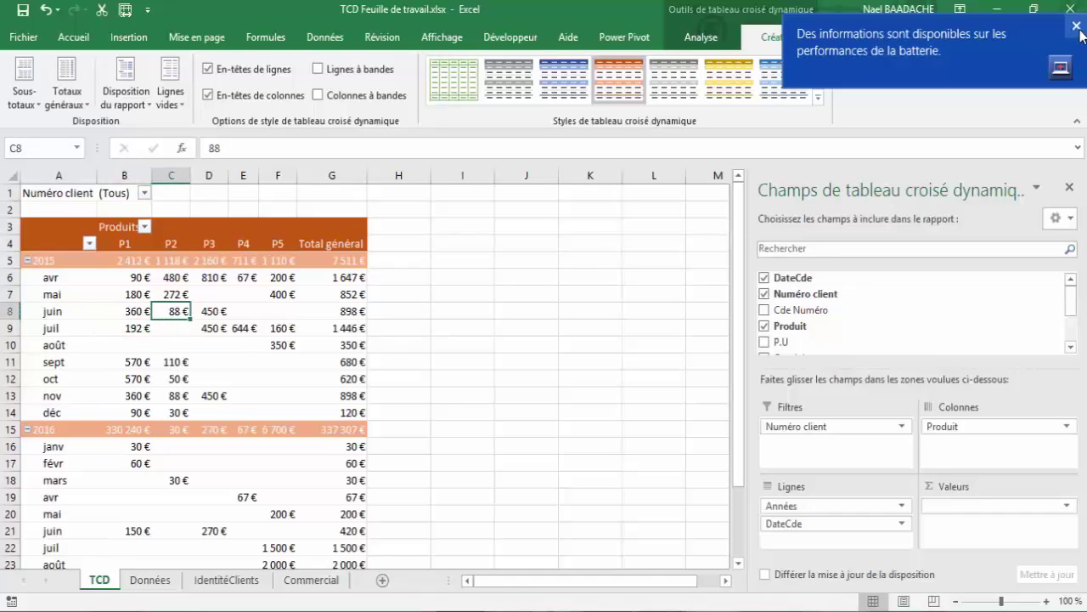
pyautogui.click(1077, 27)
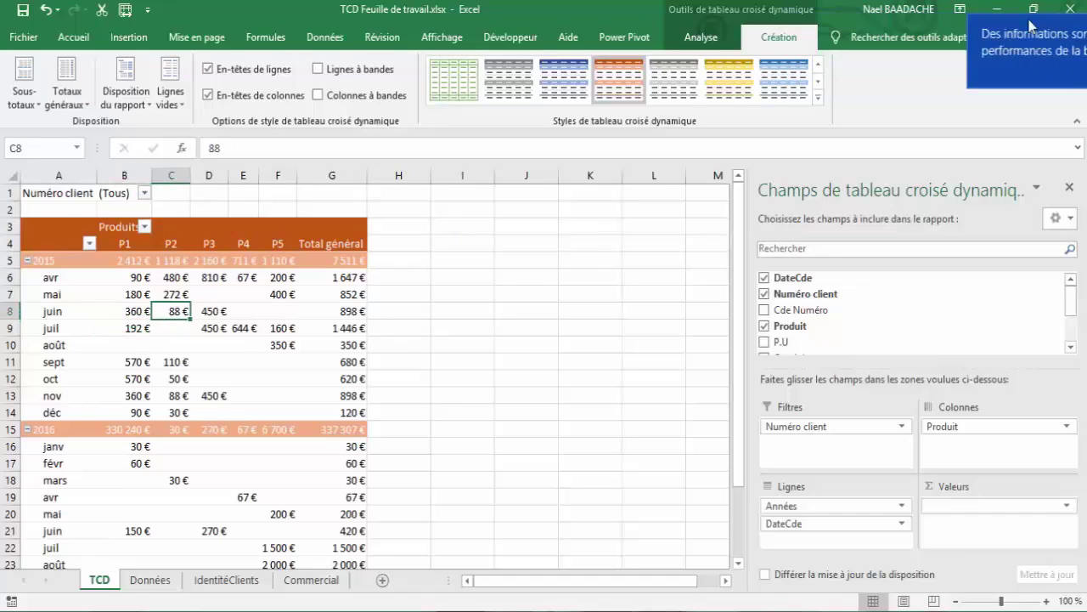
# Step: Hide the PivotTable field list pane, then show it again
pyautogui.click(698, 40)
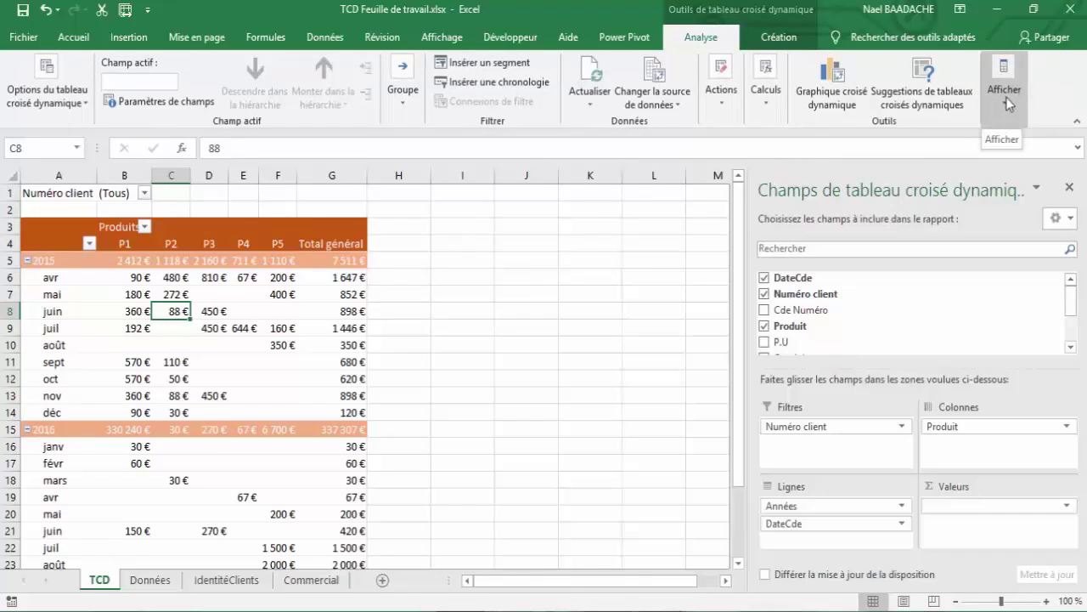
pyautogui.click(1007, 109)
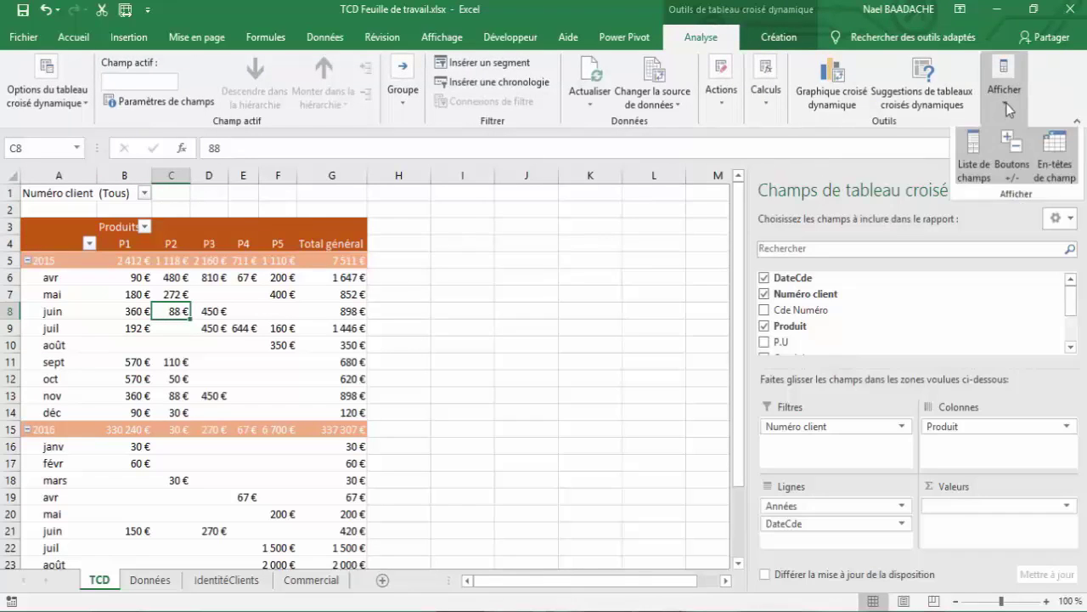
pyautogui.click(975, 157)
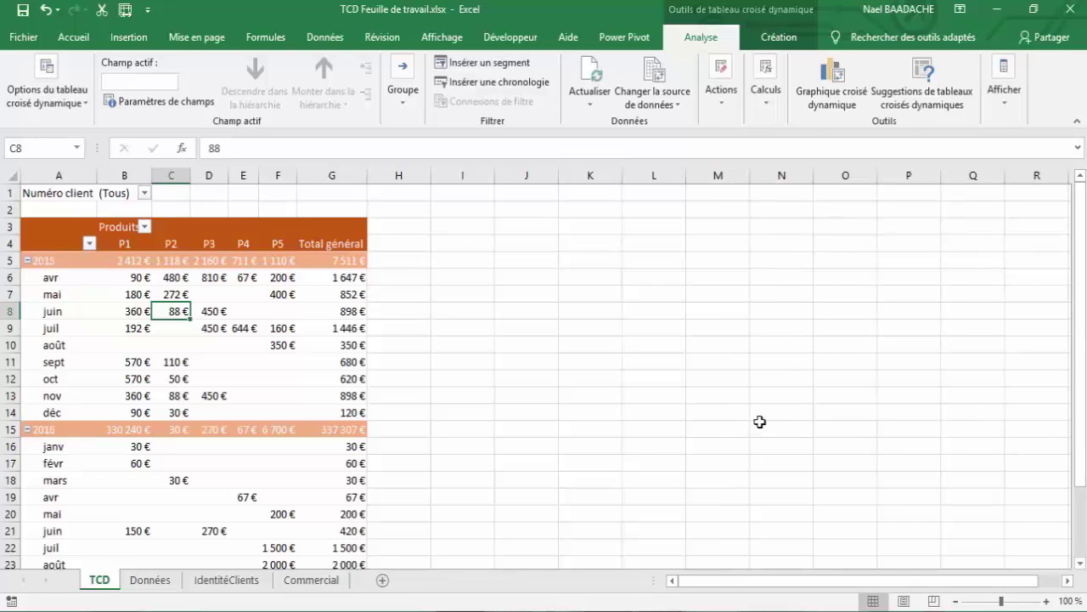
pyautogui.click(1001, 99)
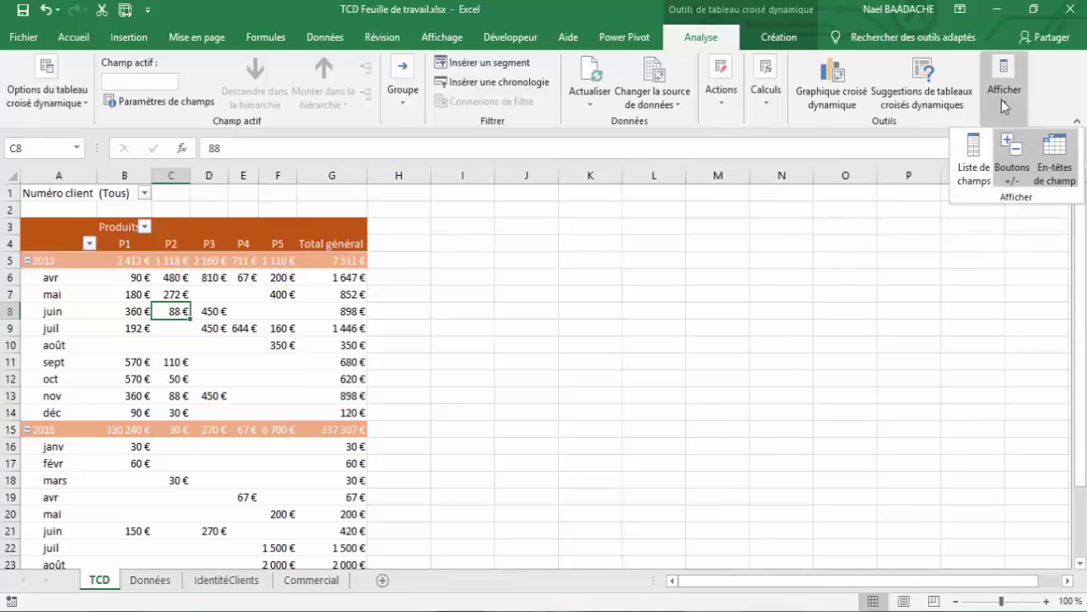
pyautogui.click(974, 164)
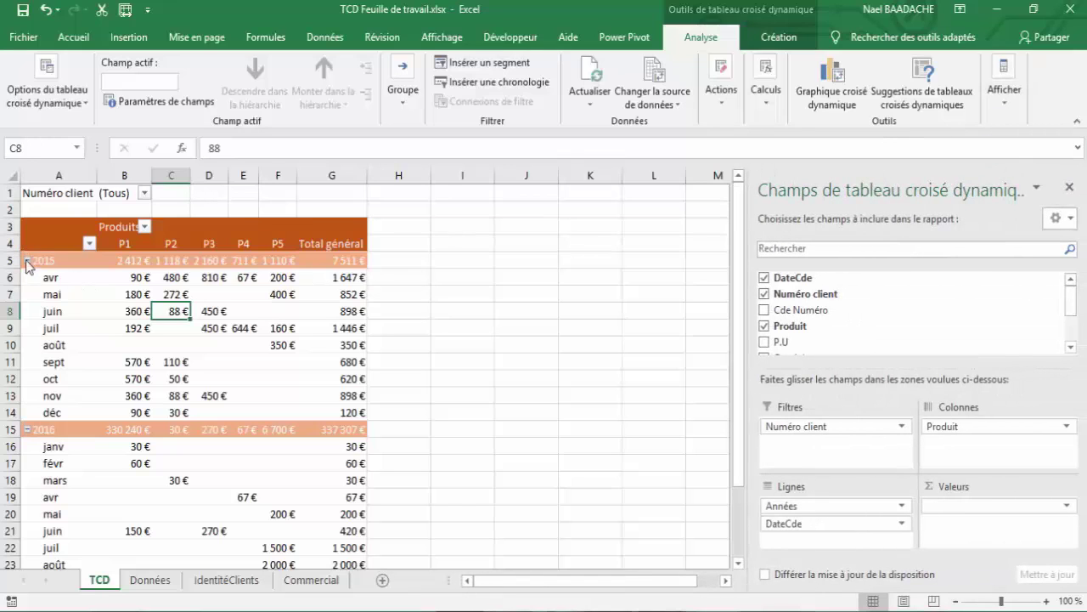
# Step: Toggle the +/- buttons off and back on, then hide the field headers
pyautogui.click(1006, 116)
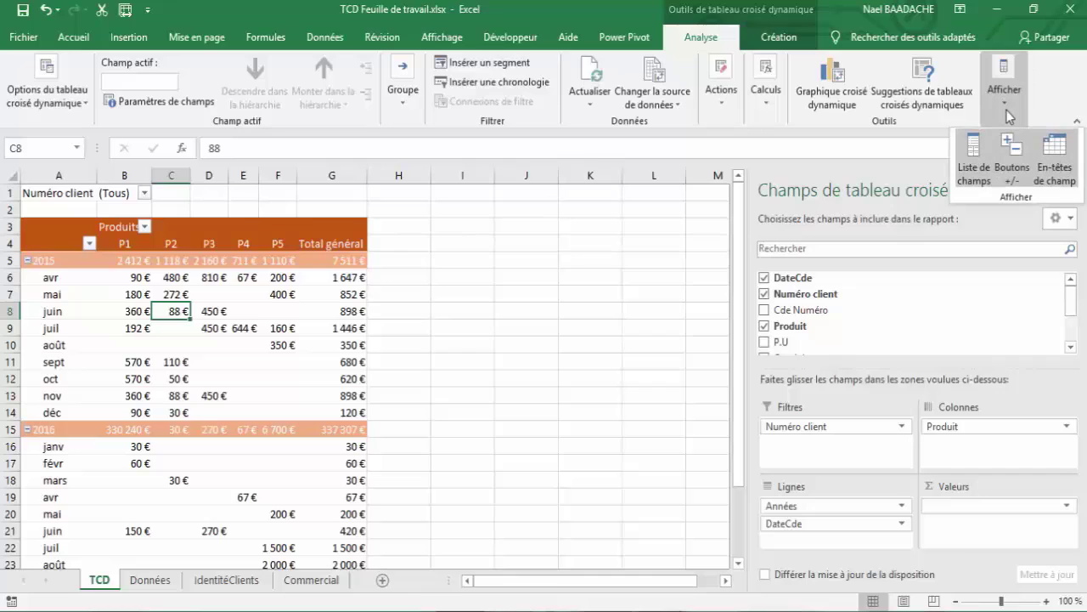
pyautogui.click(1013, 157)
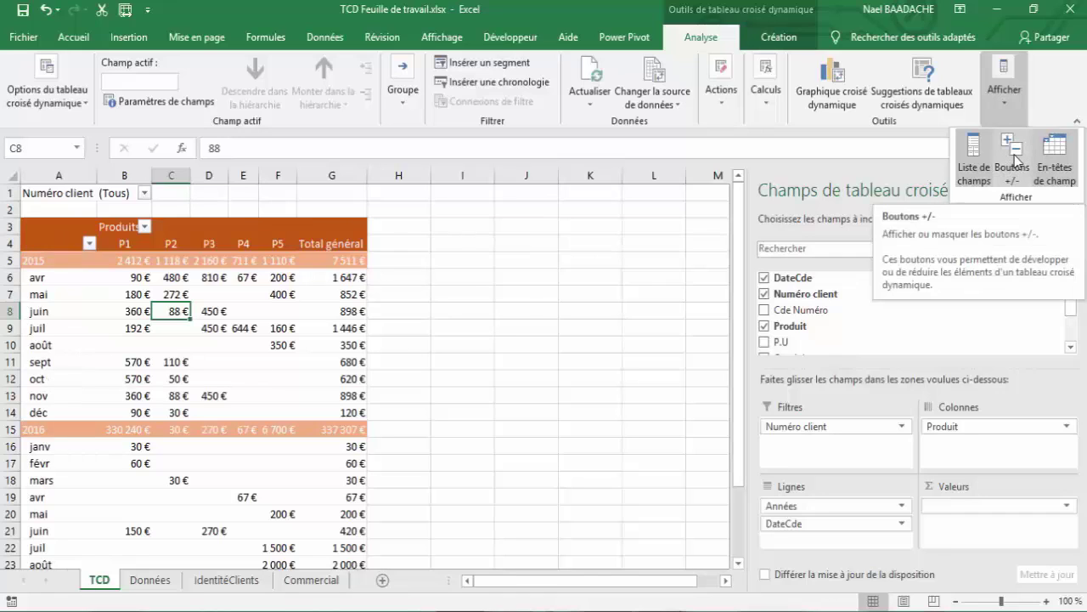
pyautogui.click(1015, 159)
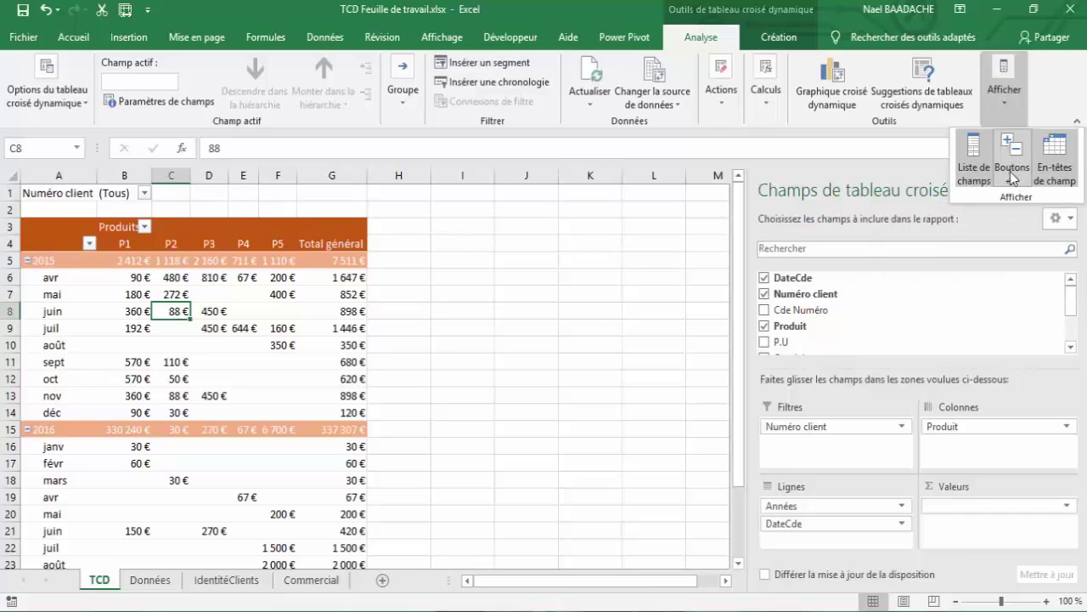
pyautogui.click(1058, 156)
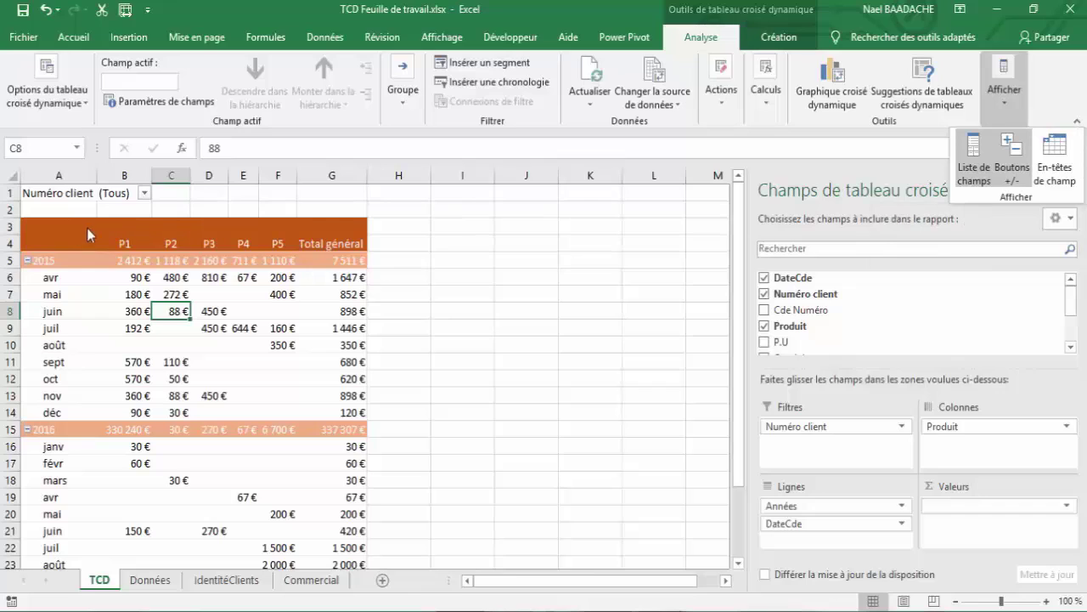